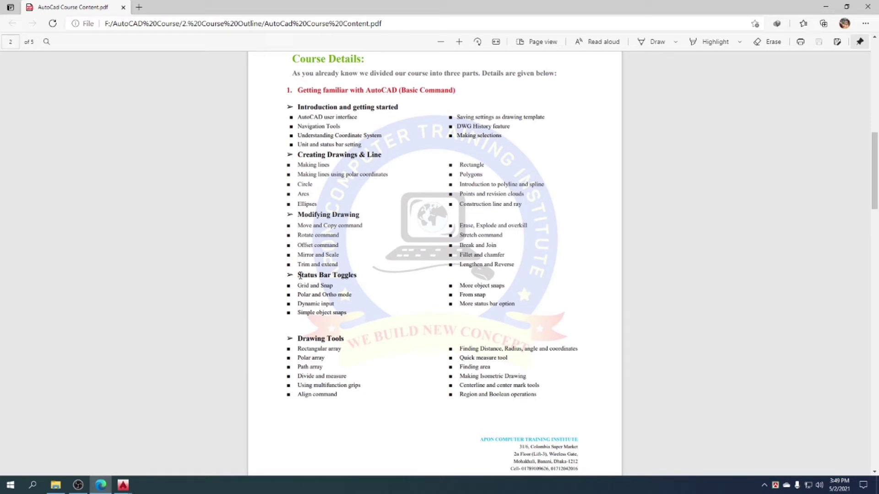
Step: Examine the Status Bar Toggles topics in the course outline, including simple and more object snaps
{"action": "left_click_drag", "start_coordinate": [300, 275], "coordinate": [515, 304]}
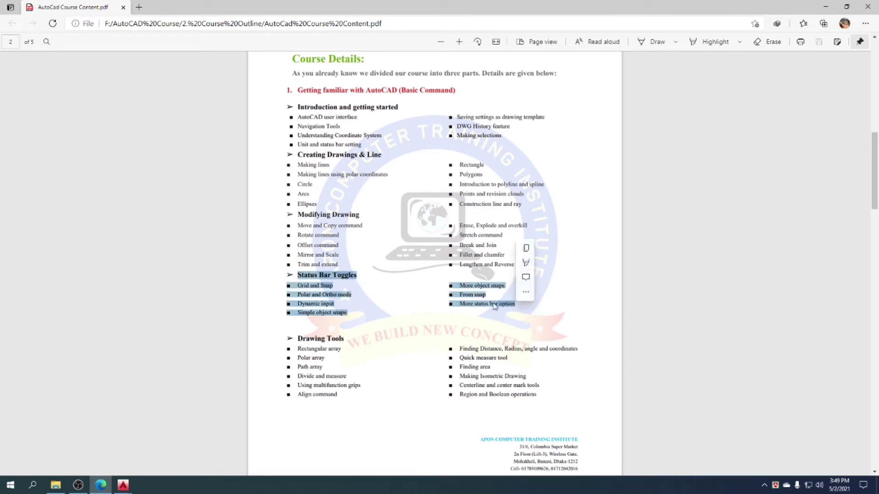
{"action": "left_click", "coordinate": [324, 301]}
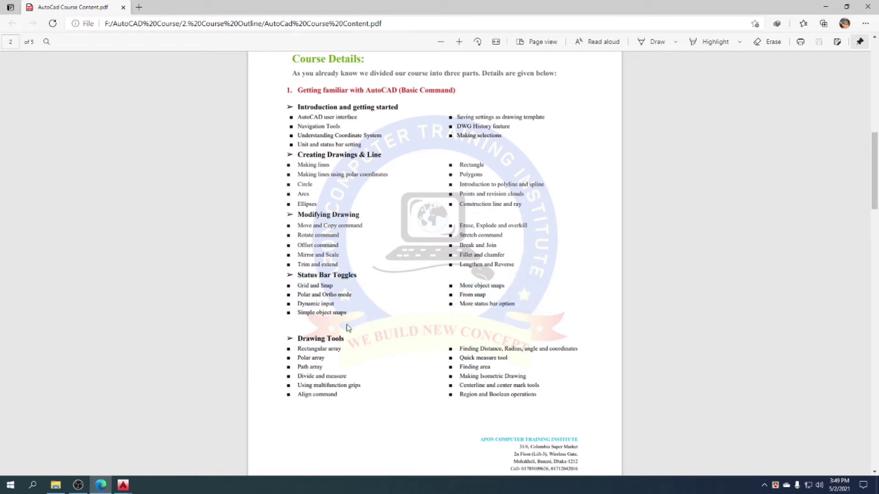
{"action": "left_click_drag", "start_coordinate": [347, 313], "coordinate": [310, 315]}
{"action": "left_click_drag", "start_coordinate": [515, 304], "coordinate": [458, 287]}
Step: Switch to AutoCAD with the "4.7 more status bar options" drawing and start a new blank drawing
{"action": "mouse_move", "coordinate": [124, 484]}
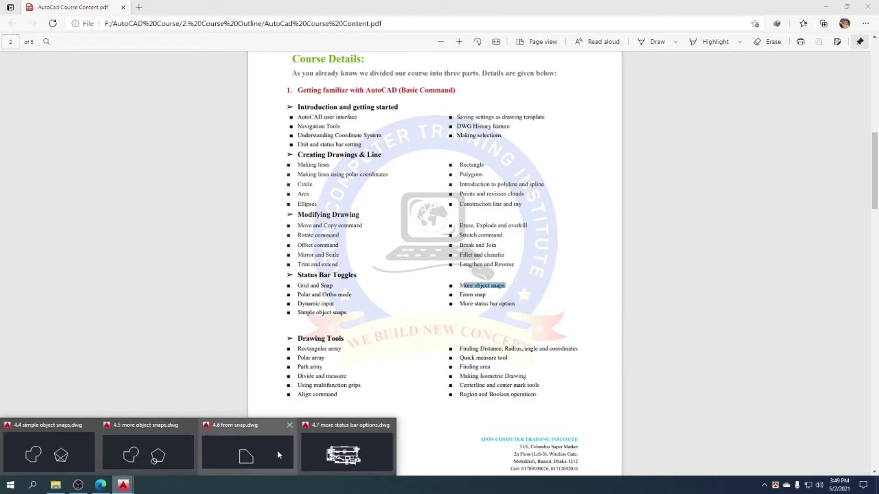
{"action": "left_click", "coordinate": [322, 454]}
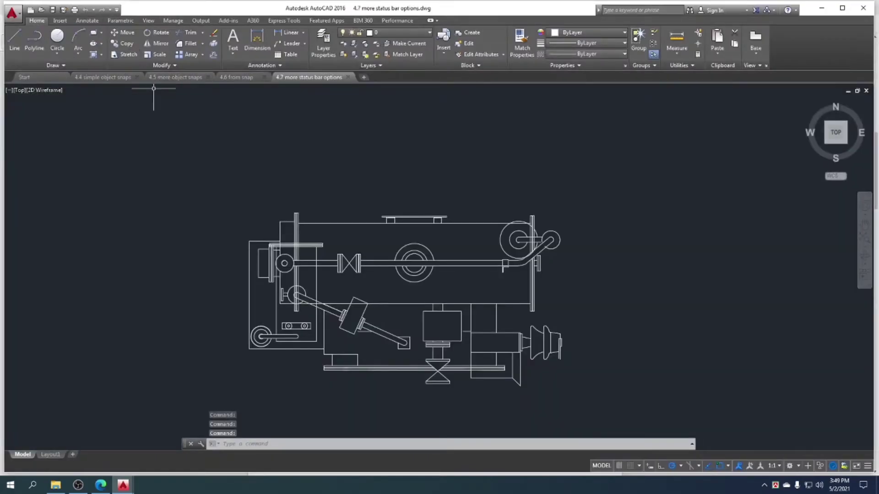
{"action": "left_click", "coordinate": [364, 78]}
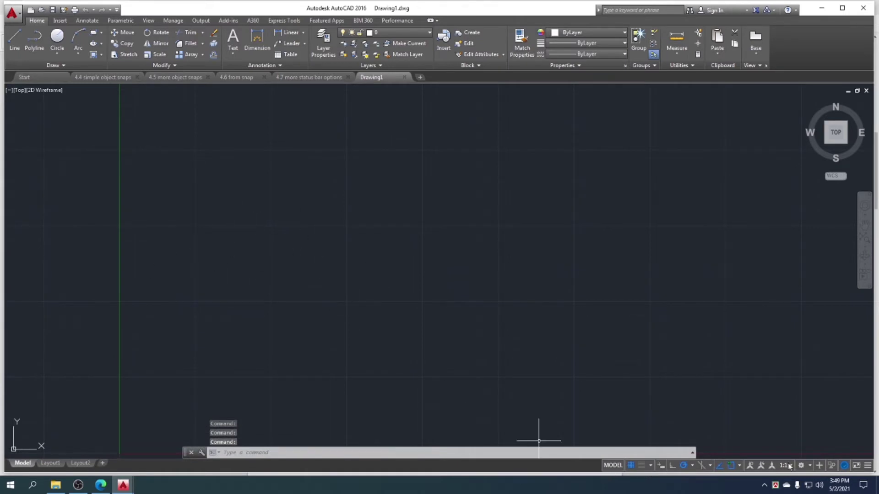
Step: Toggle the drawing grid off and on several times and snap mode on and off, ending with the grid on and snap off
{"action": "left_click", "coordinate": [631, 466]}
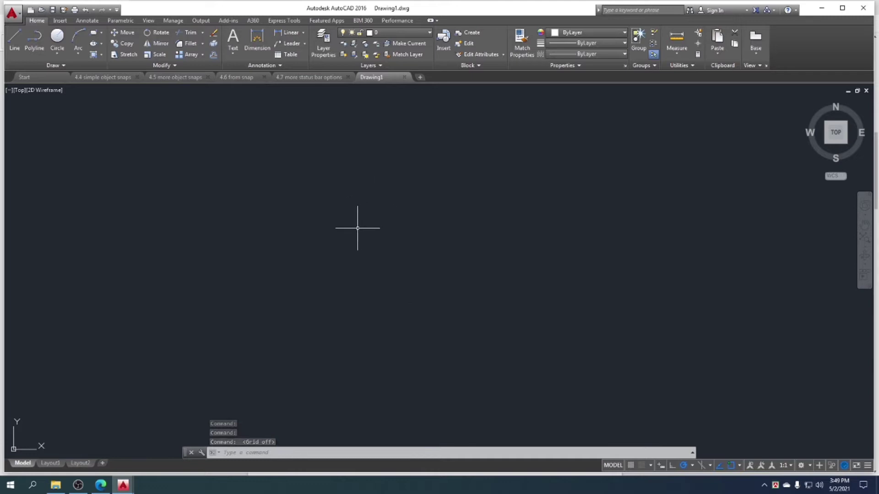
{"action": "scroll", "coordinate": [359, 229], "scroll_direction": "down", "scroll_amount": 3}
{"action": "middle_click_drag", "start_coordinate": [334, 286], "coordinate": [324, 298]}
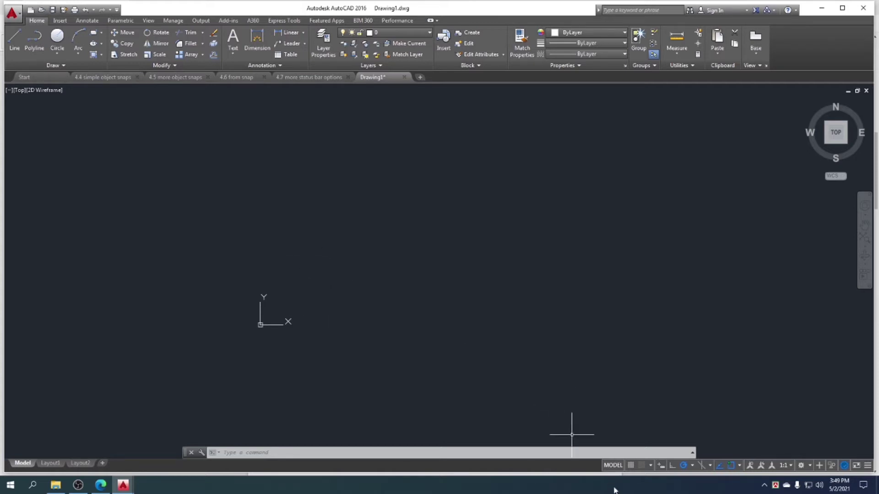
{"action": "left_click", "coordinate": [632, 466]}
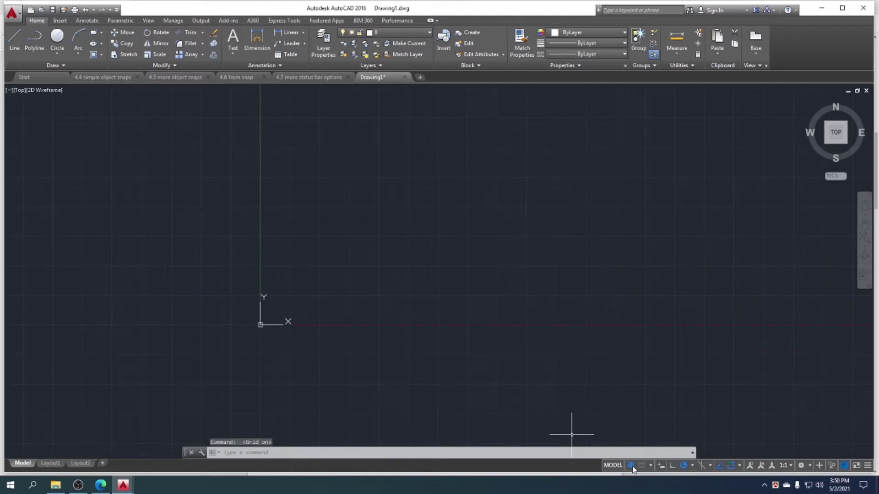
{"action": "left_click", "coordinate": [632, 465]}
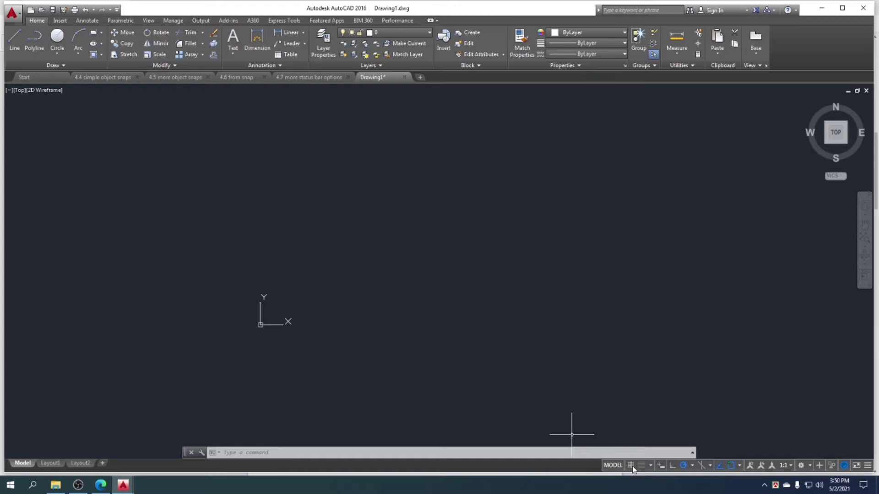
{"action": "left_click", "coordinate": [631, 466]}
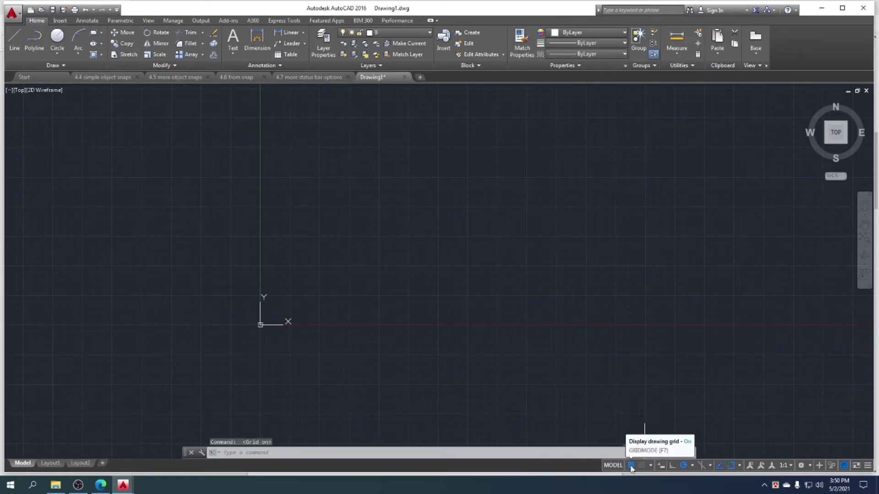
{"action": "left_click", "coordinate": [631, 465]}
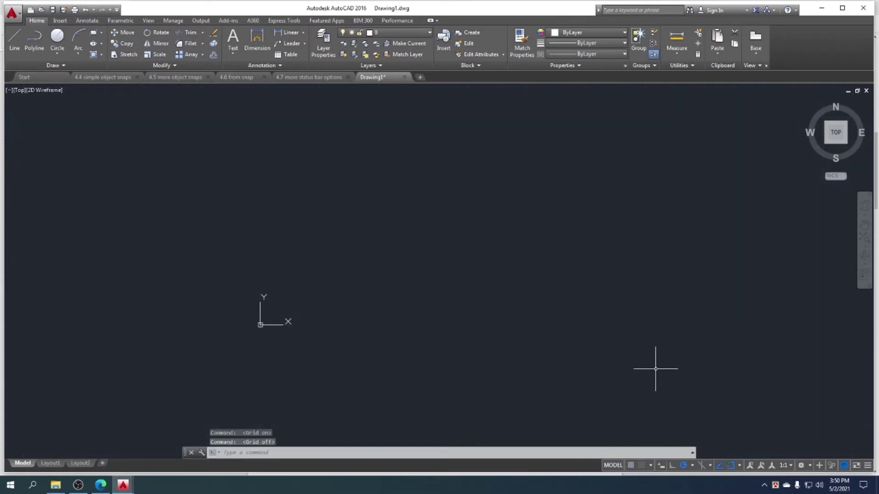
{"action": "key", "text": "F7"}
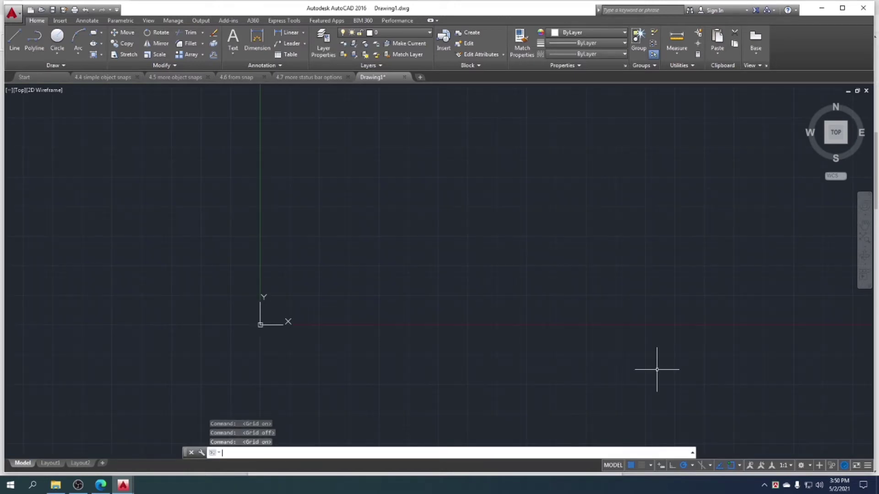
{"action": "key", "text": "F7"}
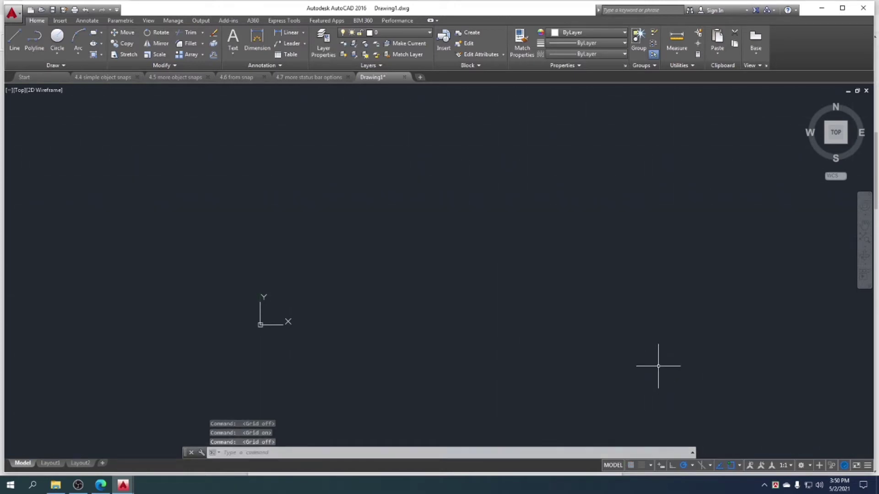
{"action": "left_click", "coordinate": [643, 466]}
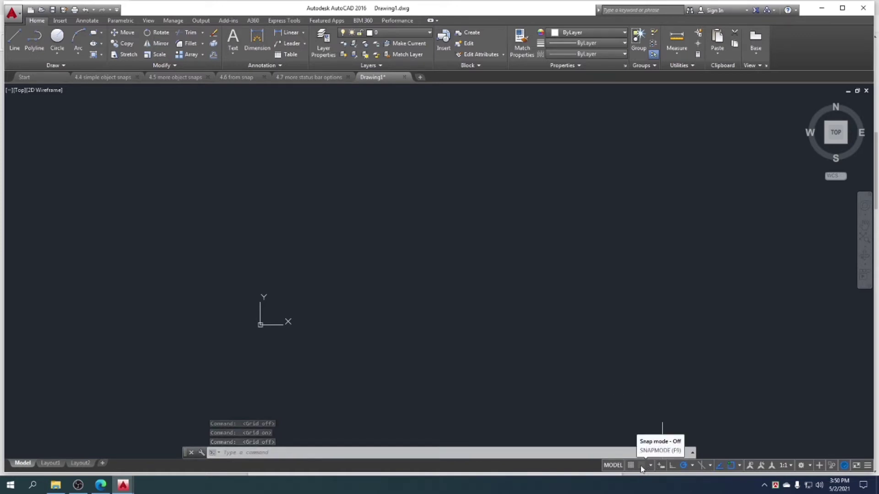
{"action": "left_click", "coordinate": [643, 467]}
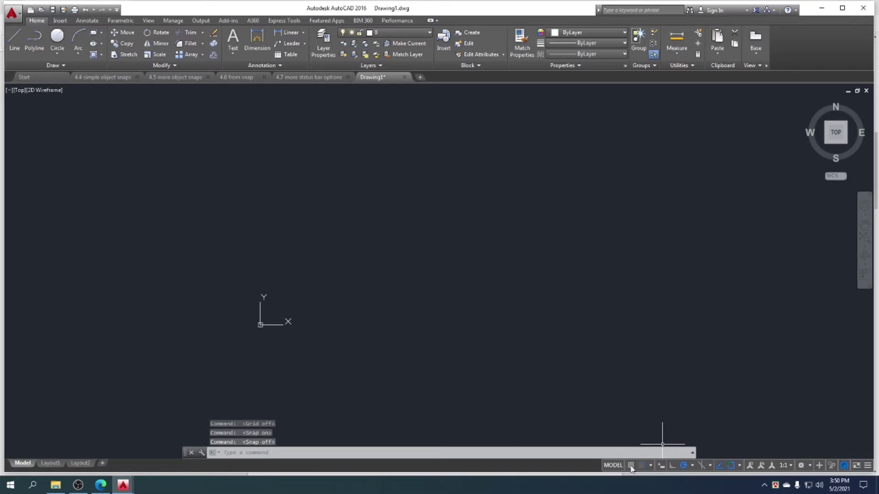
{"action": "left_click", "coordinate": [632, 466]}
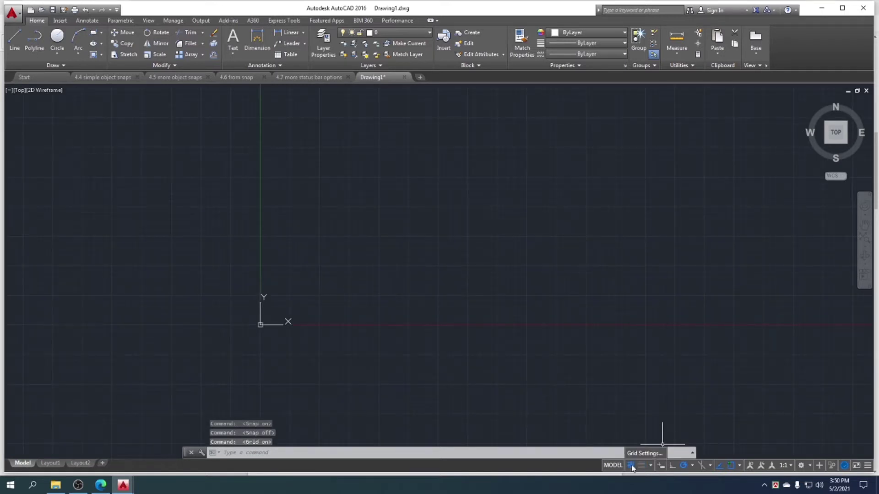
Step: Set the grid X and Y spacing to 2 and the major line interval to 10
{"action": "left_click", "coordinate": [641, 451]}
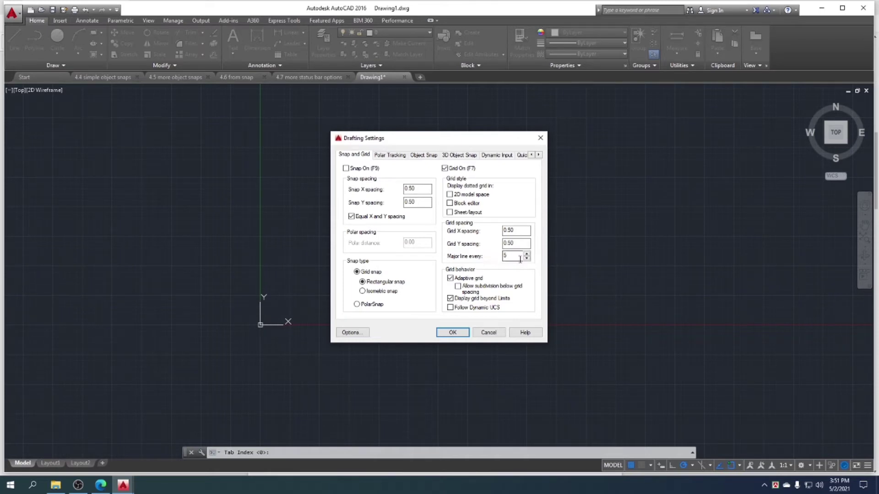
{"action": "double_click", "coordinate": [520, 230]}
{"action": "type", "text": "2"}
{"action": "left_click", "coordinate": [524, 244]}
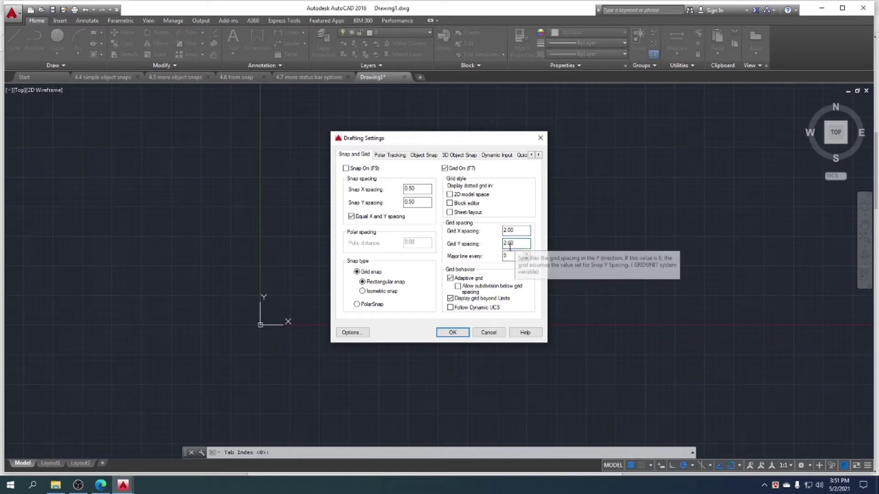
{"action": "left_click", "coordinate": [504, 257]}
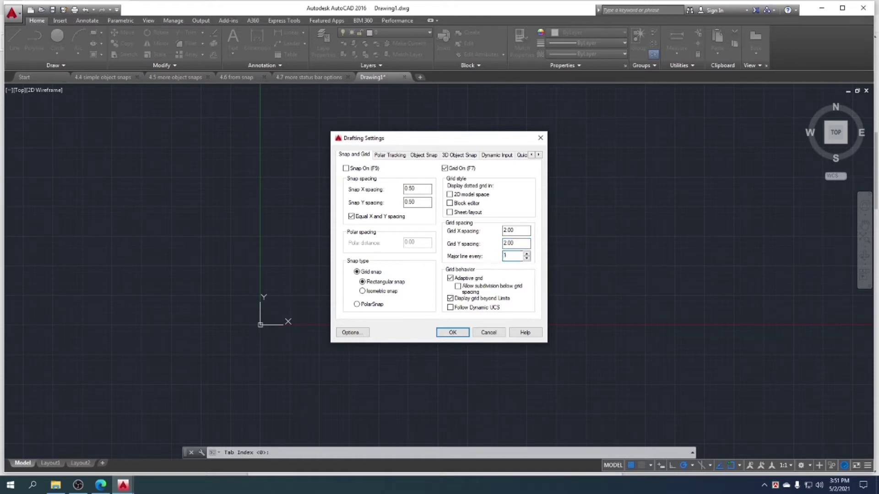
{"action": "left_click", "coordinate": [452, 333]}
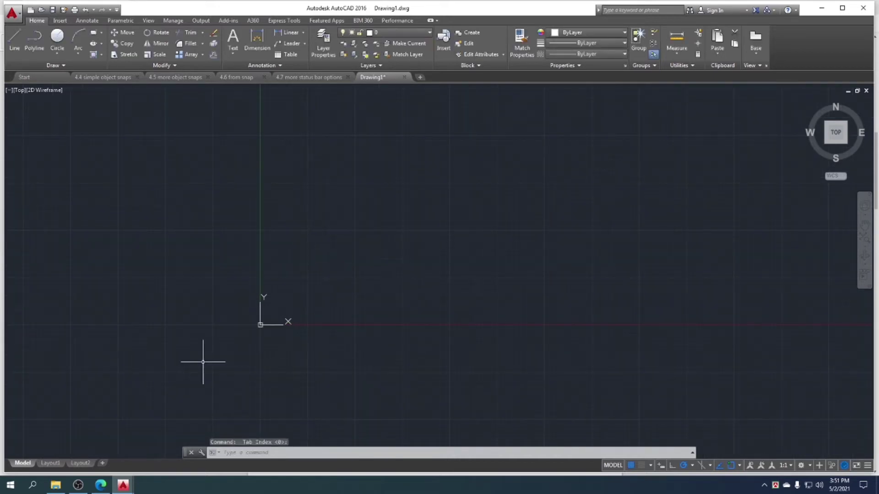
Step: Set the grid's major line interval to 5 in the drafting settings
{"action": "scroll", "coordinate": [259, 323], "scroll_direction": "up", "scroll_amount": 3}
{"action": "scroll", "coordinate": [259, 322], "scroll_direction": "up", "scroll_amount": 3}
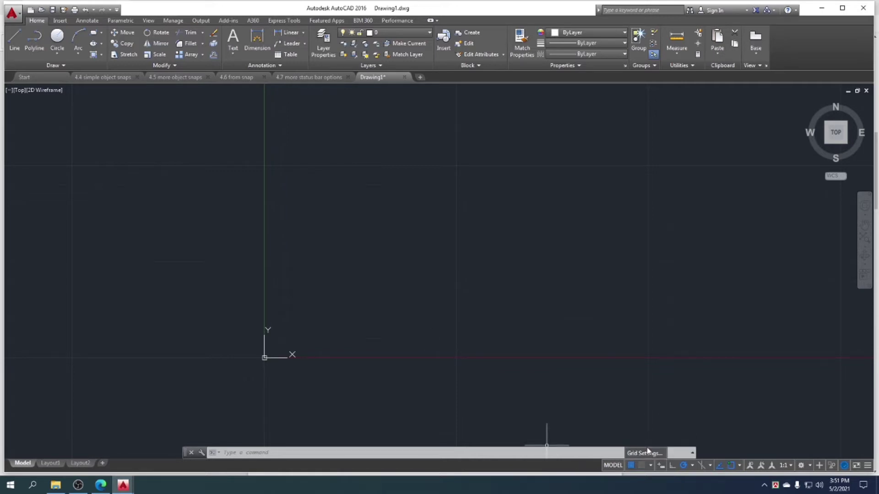
{"action": "left_click", "coordinate": [640, 452]}
{"action": "left_click_drag", "start_coordinate": [517, 257], "coordinate": [481, 260]}
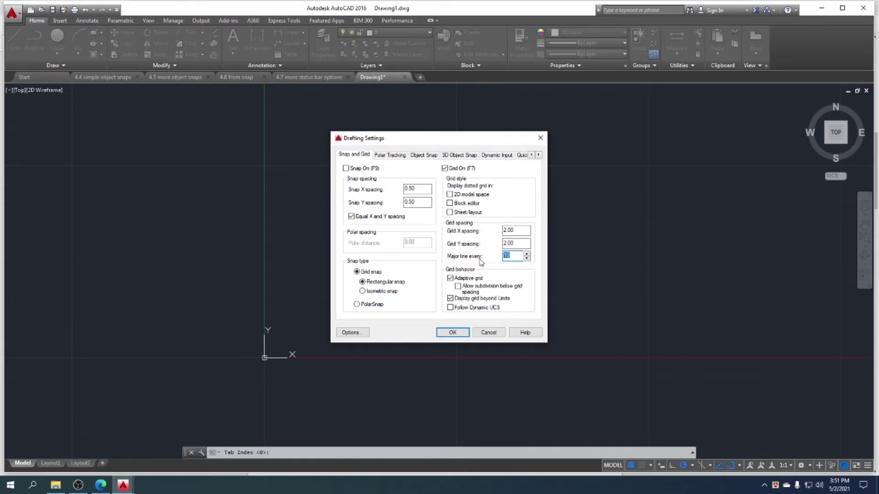
{"action": "left_click", "coordinate": [452, 332]}
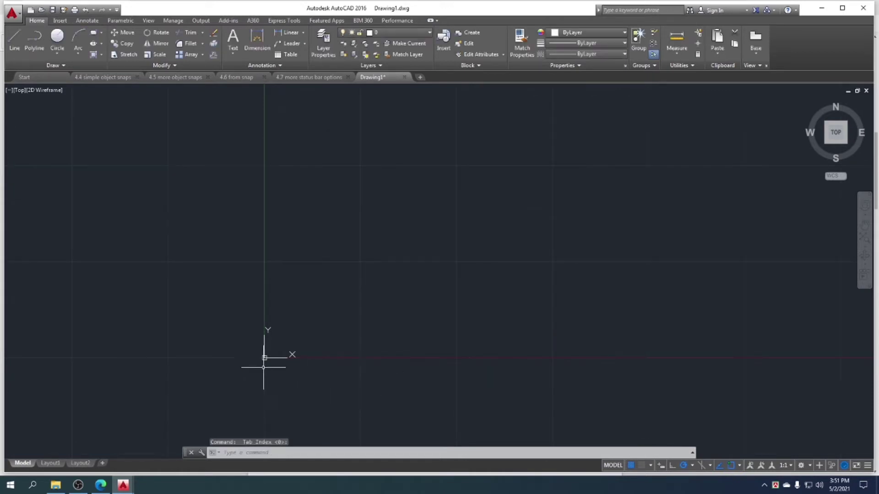
Step: Set the grid X and Y spacing to 1 in the drafting settings
{"action": "scroll", "coordinate": [293, 338], "scroll_direction": "up", "scroll_amount": 2}
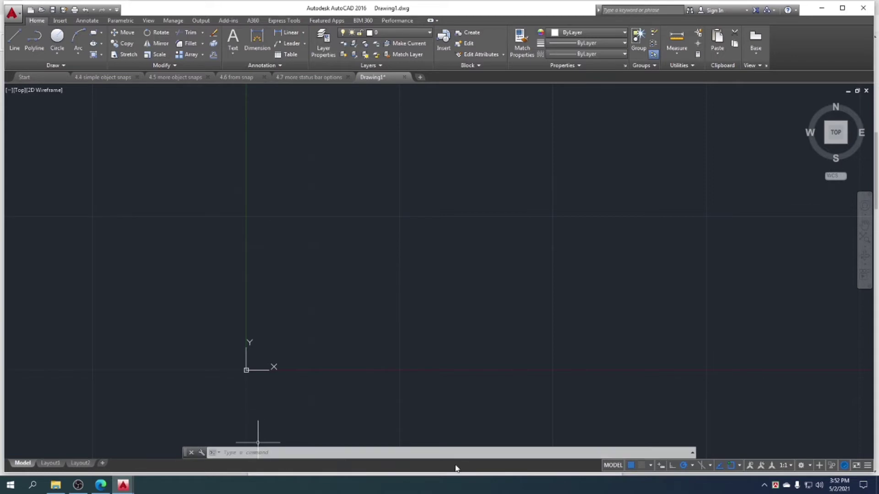
{"action": "right_click", "coordinate": [632, 466]}
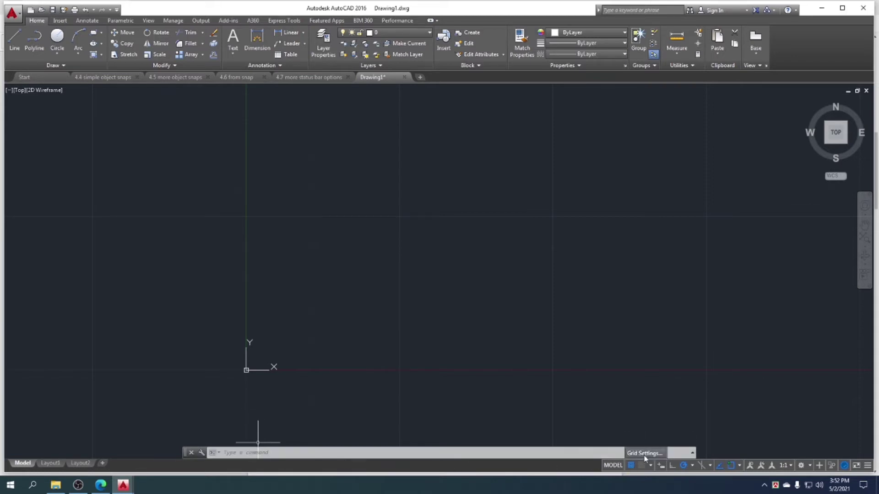
{"action": "left_click", "coordinate": [641, 454]}
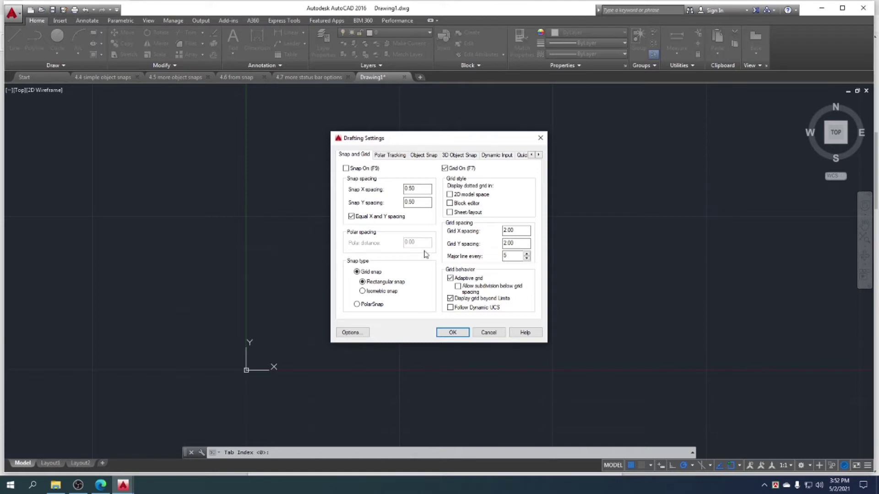
{"action": "left_click_drag", "start_coordinate": [524, 231], "coordinate": [480, 232]}
{"action": "type", "text": "1"}
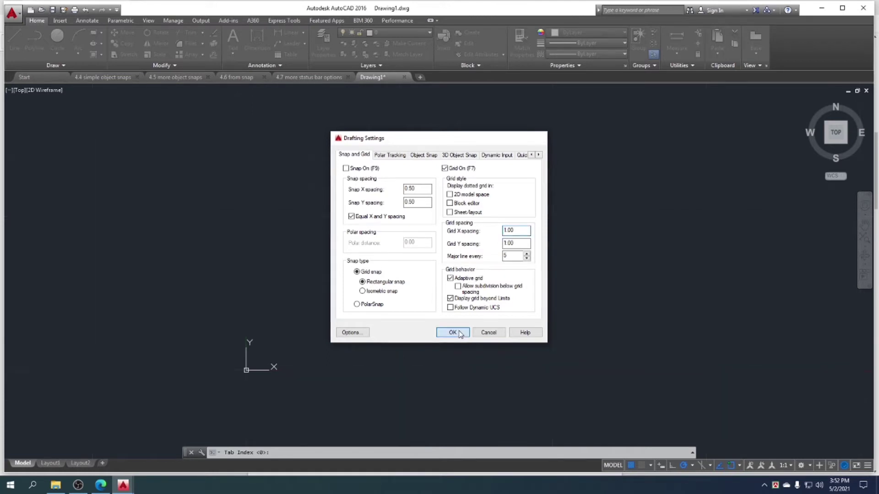
{"action": "left_click", "coordinate": [452, 333]}
Step: Toggle snap mode on and off, and leave it switched on
{"action": "scroll", "coordinate": [247, 361], "scroll_direction": "up", "scroll_amount": 3}
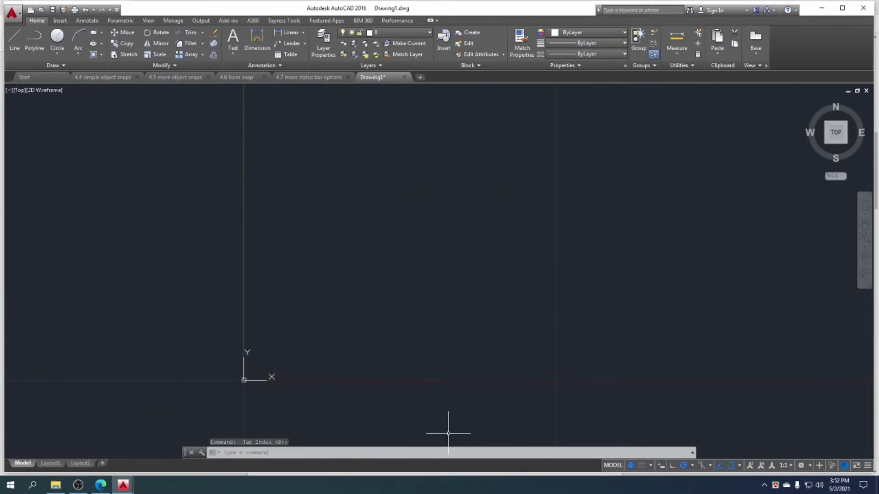
{"action": "left_click", "coordinate": [643, 465]}
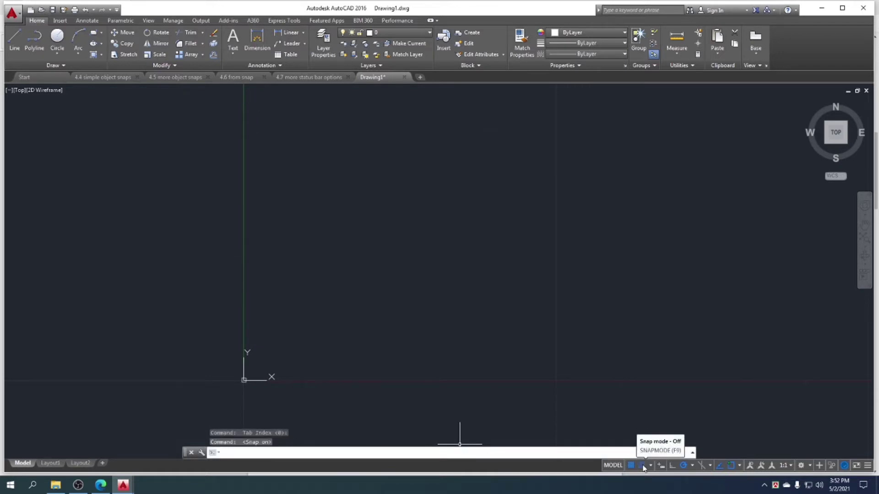
{"action": "left_click", "coordinate": [643, 466]}
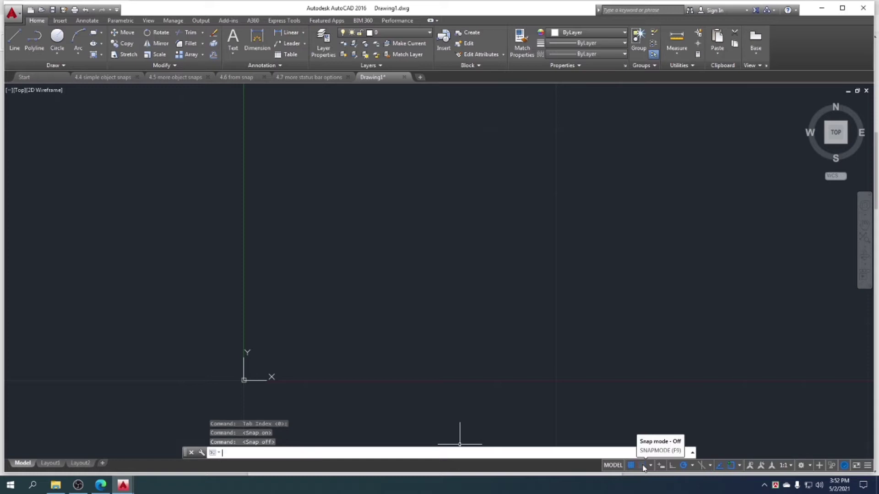
{"action": "left_click", "coordinate": [641, 466]}
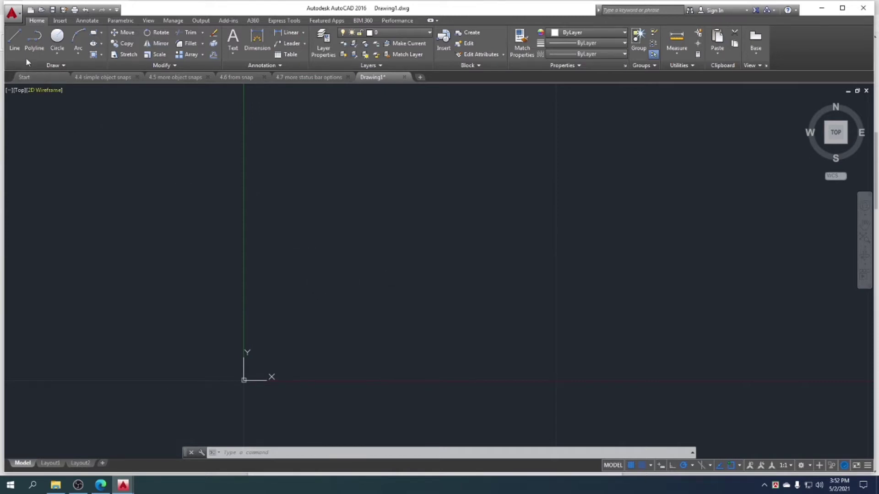
Step: Start the Line command and set the snap X and Y spacing to 1 while it is running
{"action": "left_click", "coordinate": [15, 39]}
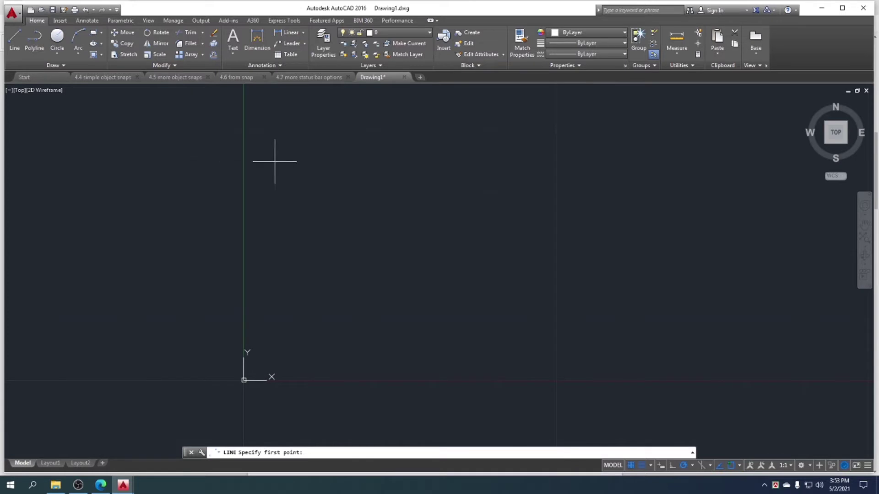
{"action": "left_click", "coordinate": [650, 466]}
{"action": "left_click", "coordinate": [659, 453]}
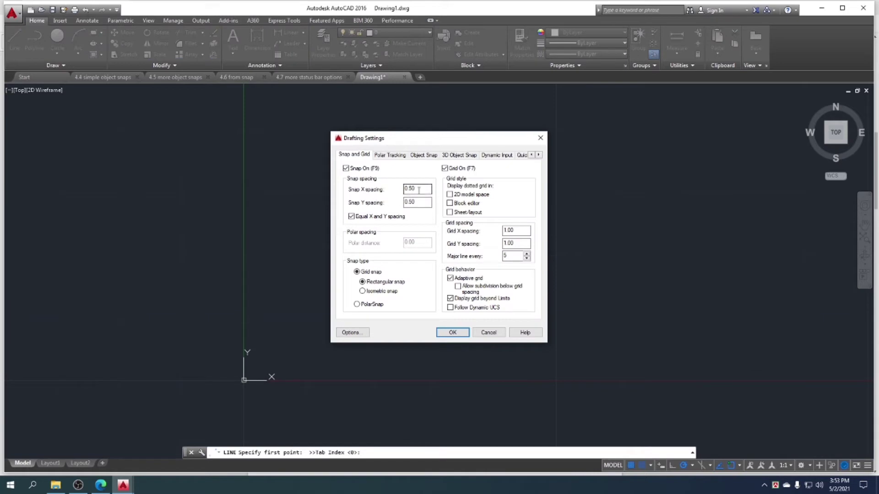
{"action": "left_click_drag", "start_coordinate": [419, 190], "coordinate": [398, 192]}
{"action": "key", "text": "Tab"}
{"action": "type", "text": "1"}
{"action": "left_click", "coordinate": [452, 333]}
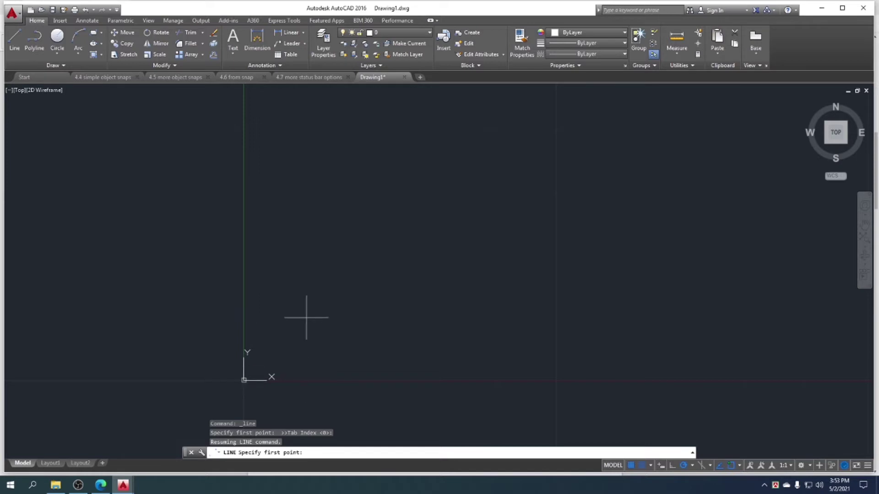
Step: Draw a square the size of one major grid cell, starting and ending at the origin, with snap mode on
{"action": "left_click", "coordinate": [244, 380]}
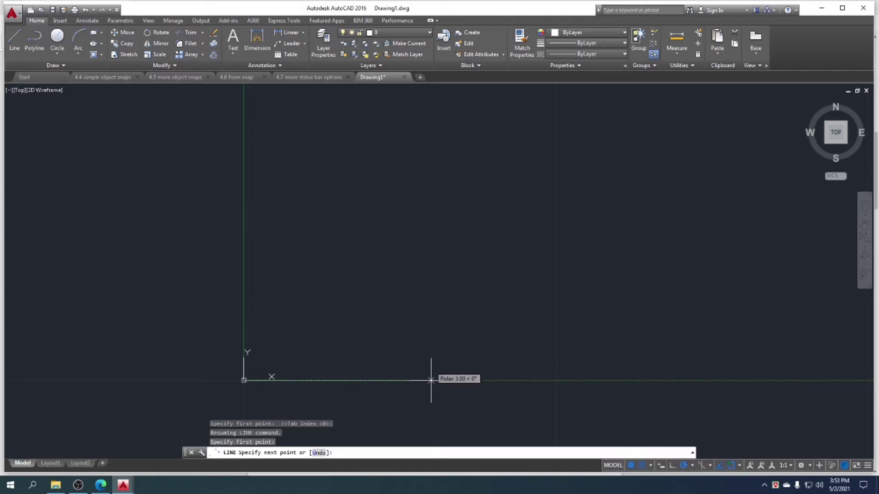
{"action": "left_click", "coordinate": [556, 380]}
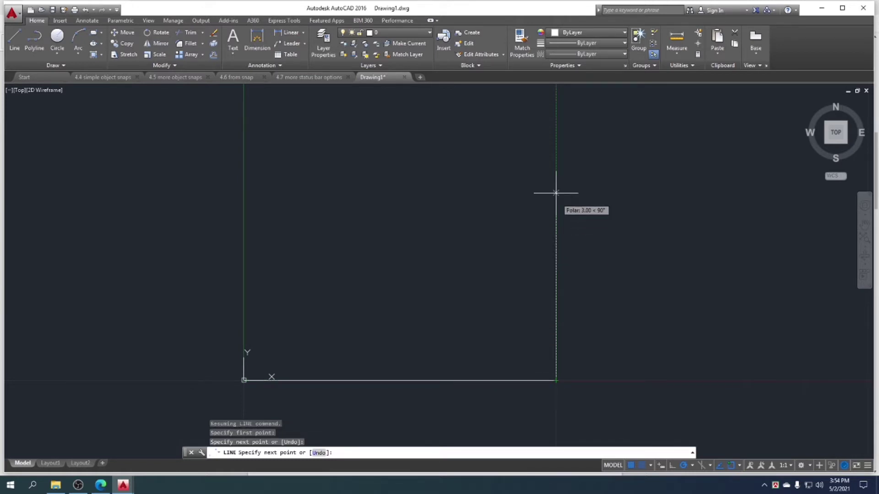
{"action": "scroll", "coordinate": [555, 130], "scroll_direction": "down", "scroll_amount": 1}
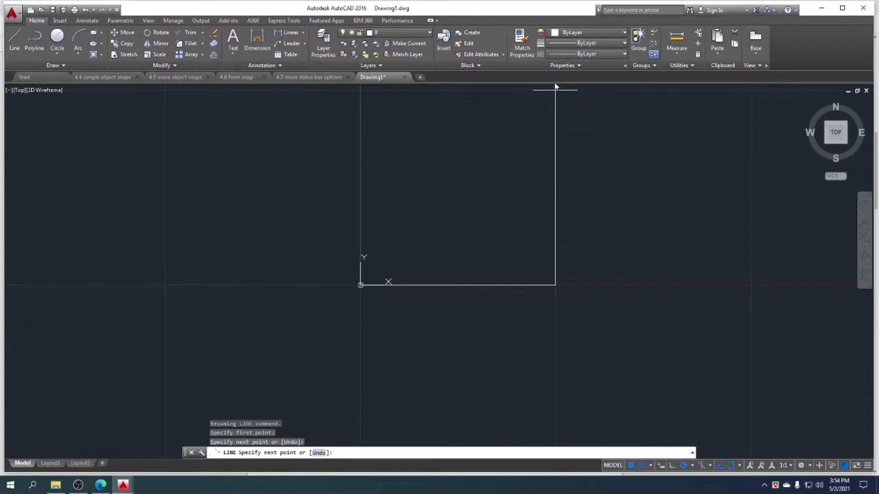
{"action": "left_click", "coordinate": [555, 89]}
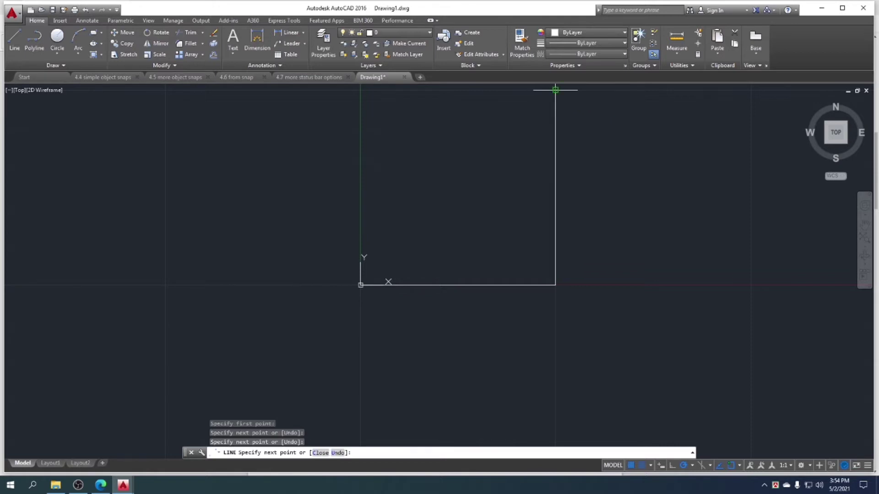
{"action": "left_click", "coordinate": [360, 90]}
{"action": "left_click", "coordinate": [360, 284]}
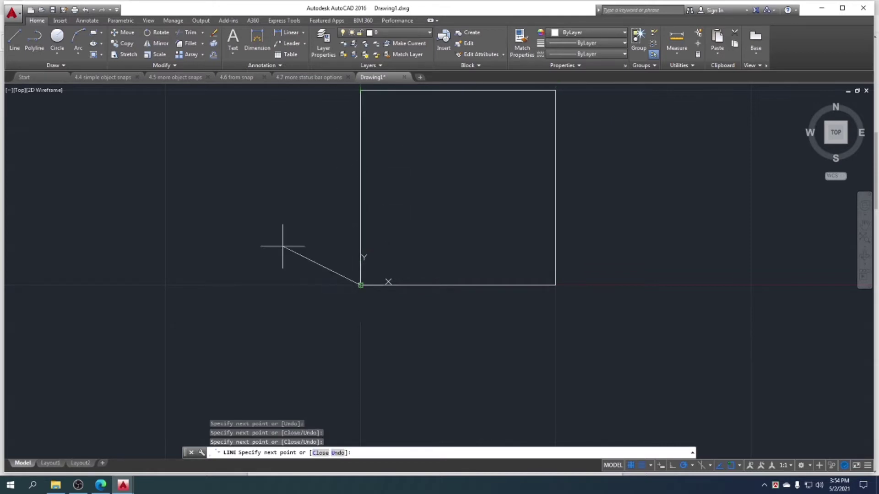
{"action": "key", "text": "Escape"}
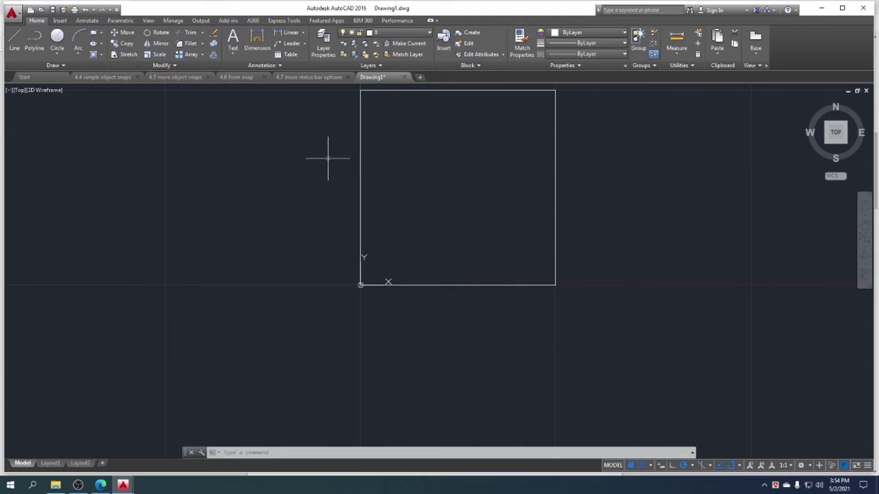
Step: Erase the four lines of the square and switch off snap mode and the grid
{"action": "middle_click_drag", "start_coordinate": [391, 242], "coordinate": [390, 260]}
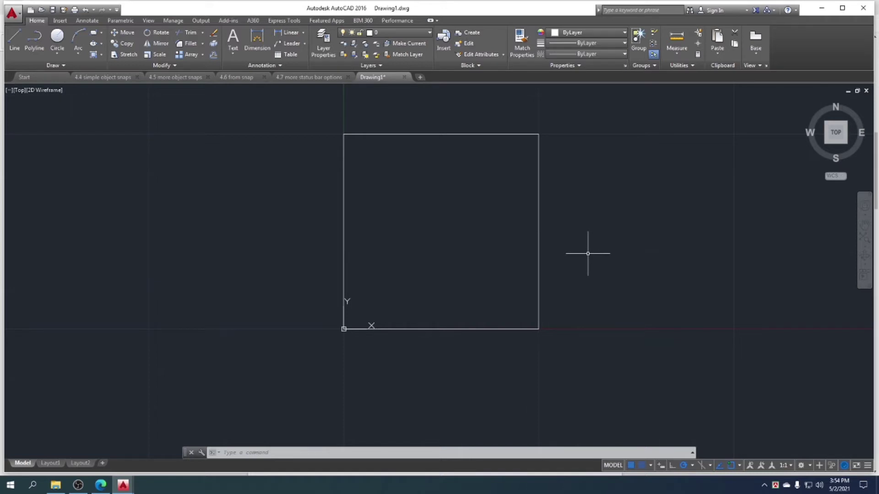
{"action": "left_click", "coordinate": [568, 260]}
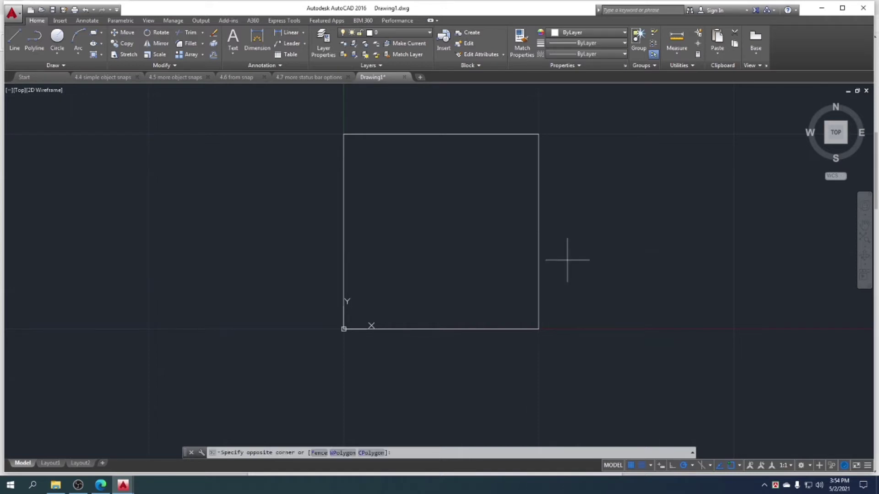
{"action": "left_click", "coordinate": [340, 144]}
{"action": "key", "text": "Delete"}
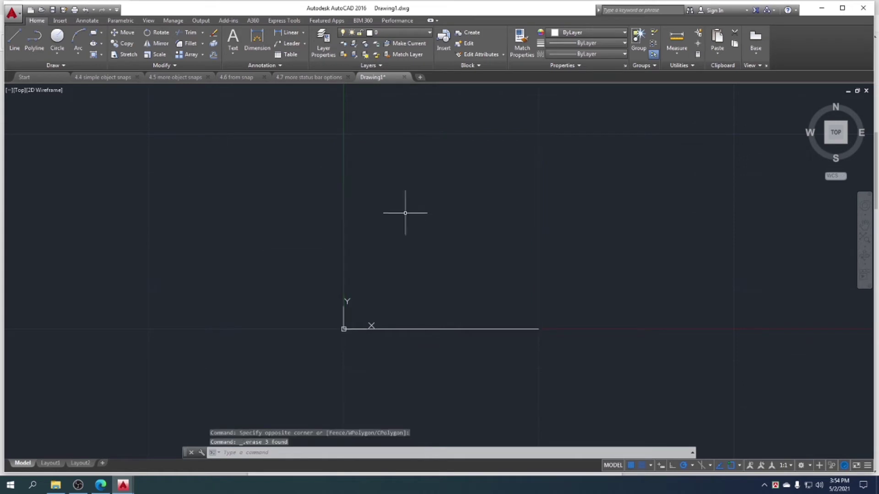
{"action": "left_click", "coordinate": [534, 344]}
{"action": "left_click", "coordinate": [489, 302]}
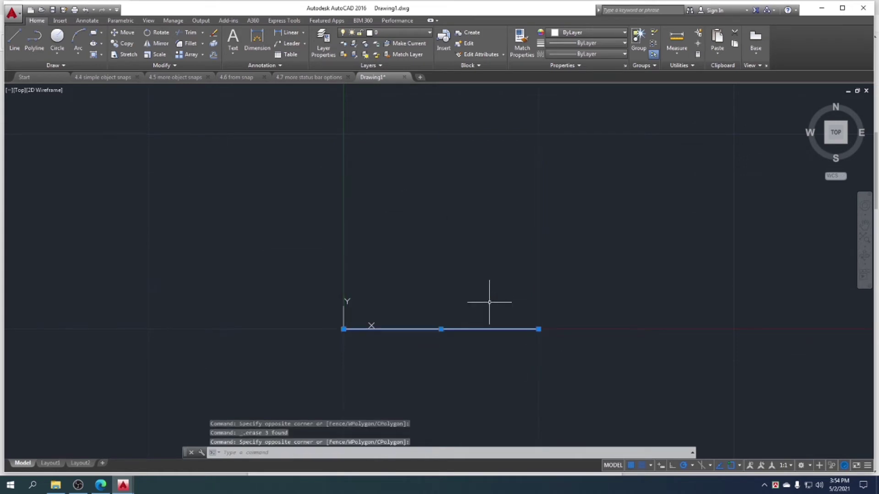
{"action": "key", "text": "Delete"}
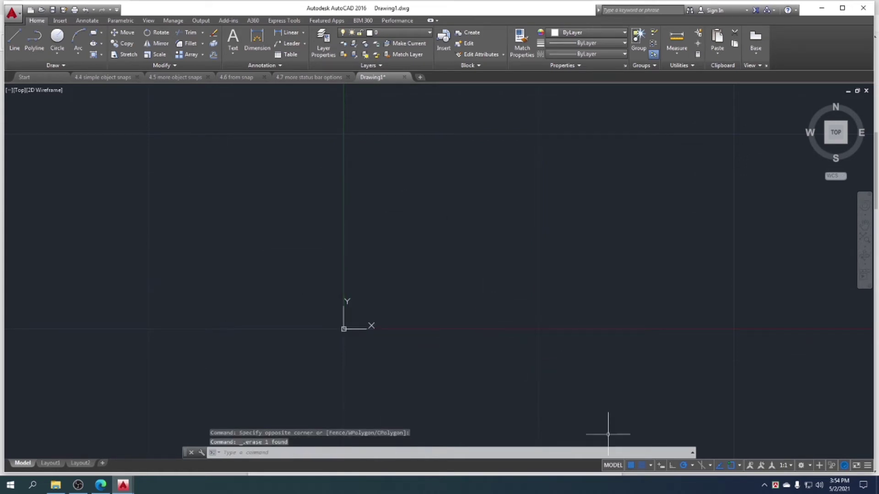
{"action": "left_click", "coordinate": [643, 465]}
{"action": "left_click", "coordinate": [631, 465]}
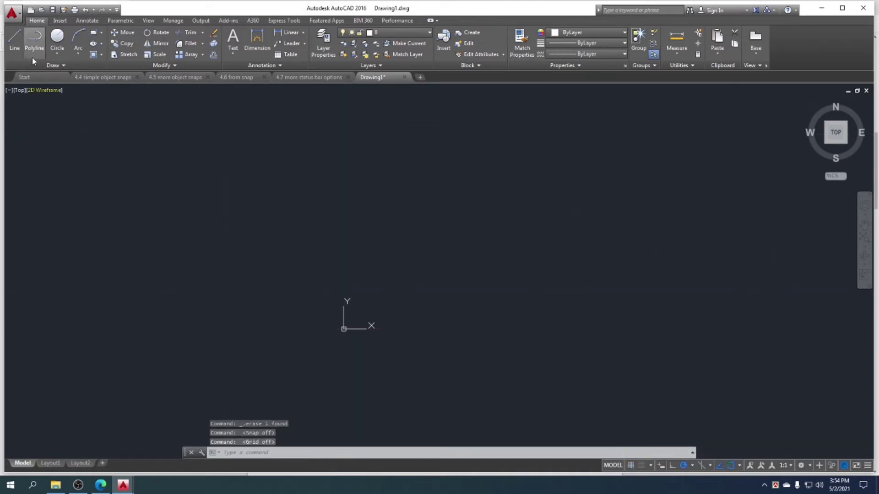
Step: Start a line at the origin while switching the grid and snap on, cancel it, and switch both off again
{"action": "left_click", "coordinate": [15, 40]}
{"action": "left_click", "coordinate": [631, 466]}
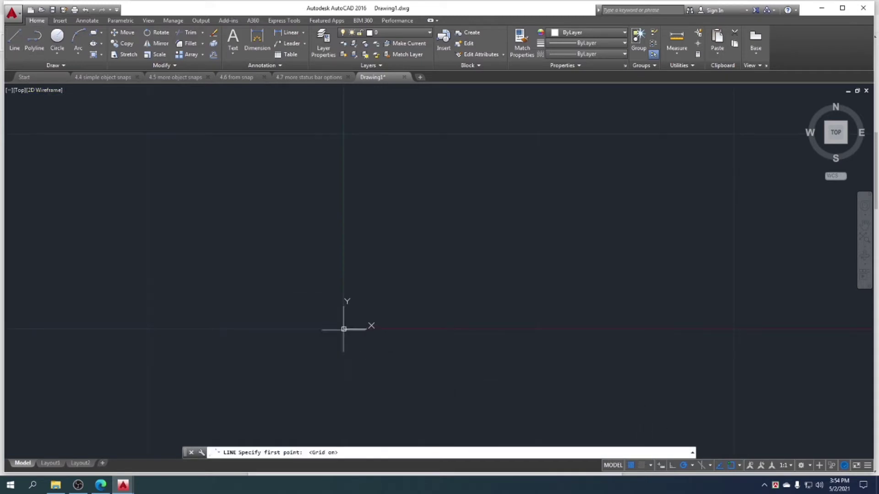
{"action": "left_click", "coordinate": [344, 329]}
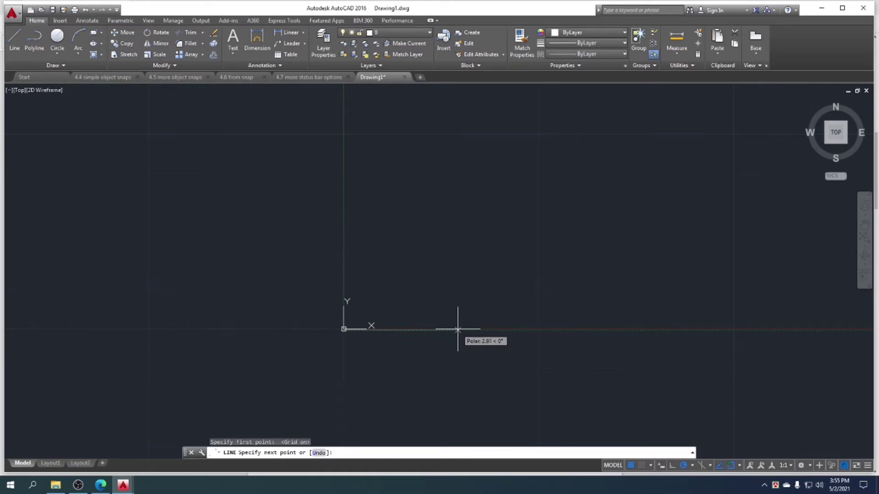
{"action": "left_click", "coordinate": [643, 465]}
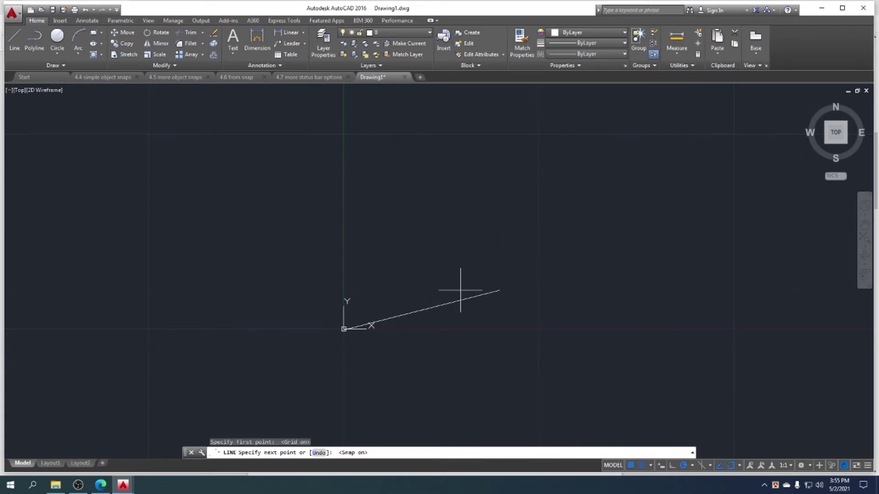
{"action": "key", "text": "Escape"}
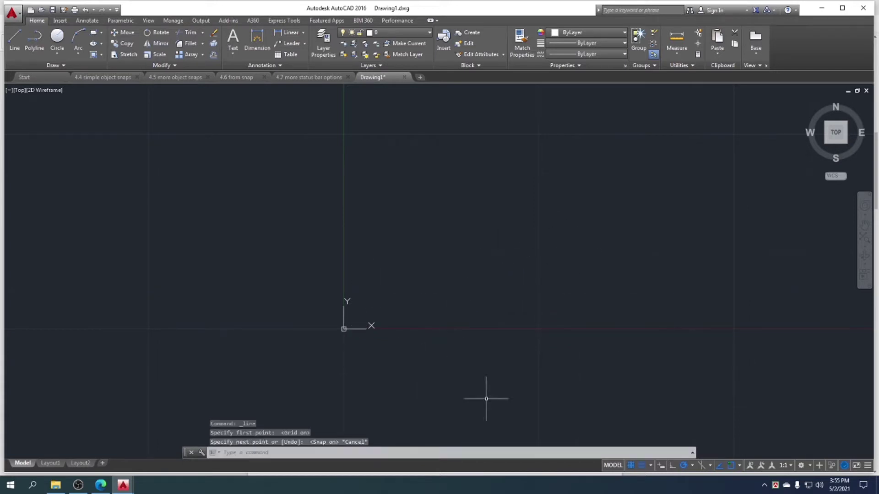
{"action": "left_click", "coordinate": [642, 466]}
{"action": "left_click", "coordinate": [631, 466]}
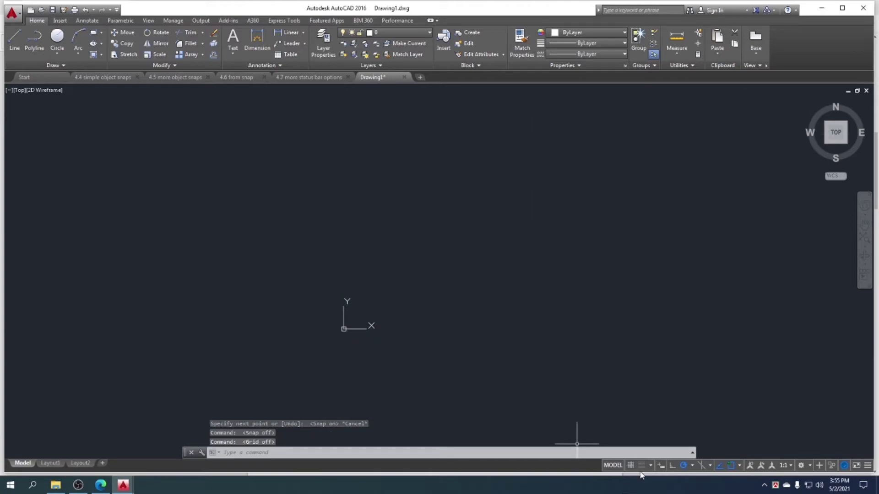
Step: Switch to the course outline PDF in Edge, look up the "Polar and Ortho mode" topic, and return to AutoCAD
{"action": "left_click", "coordinate": [101, 485]}
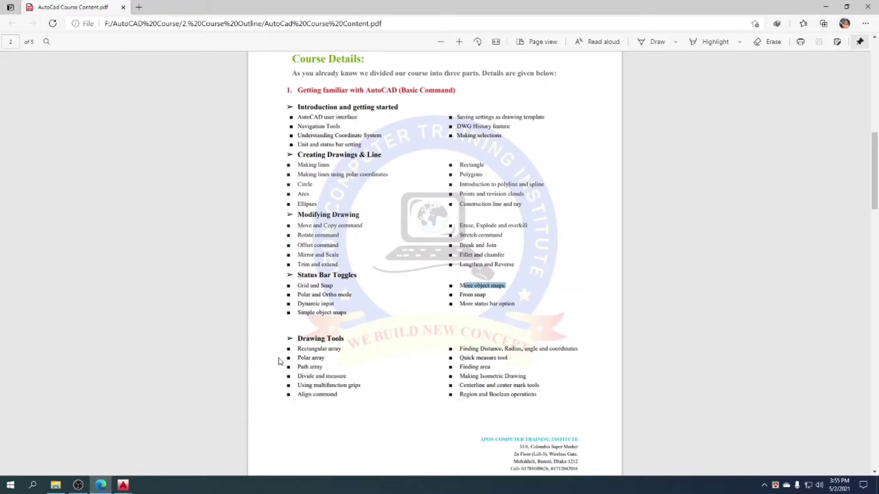
{"action": "left_click", "coordinate": [351, 296]}
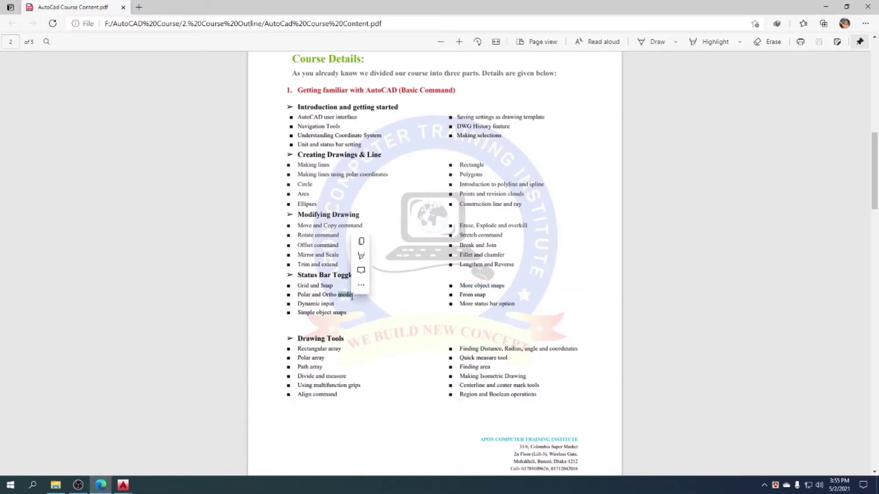
{"action": "left_click", "coordinate": [826, 7]}
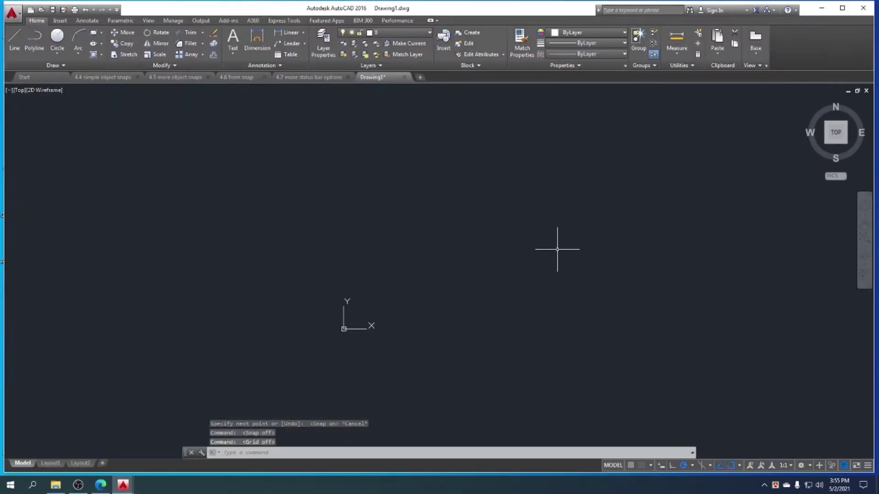
Step: Toggle ortho mode on and off, and turn off object snap and object snap tracking with the Line command running
{"action": "left_click", "coordinate": [672, 466]}
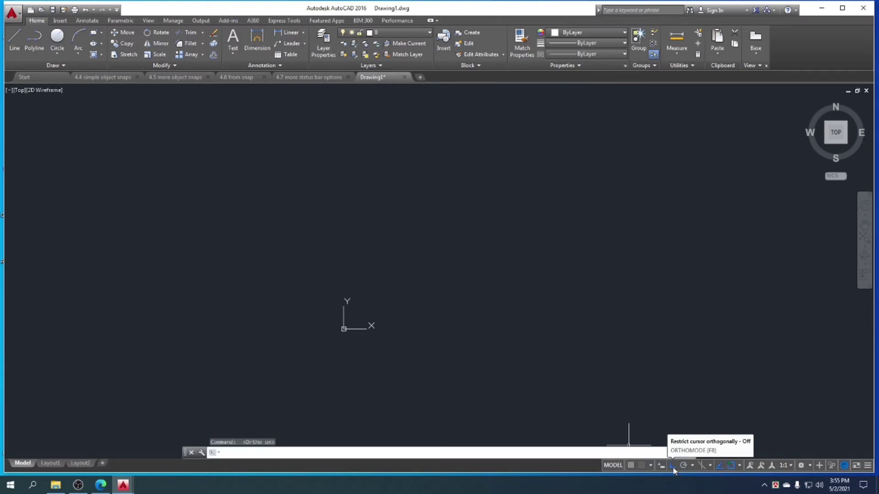
{"action": "left_click", "coordinate": [672, 466]}
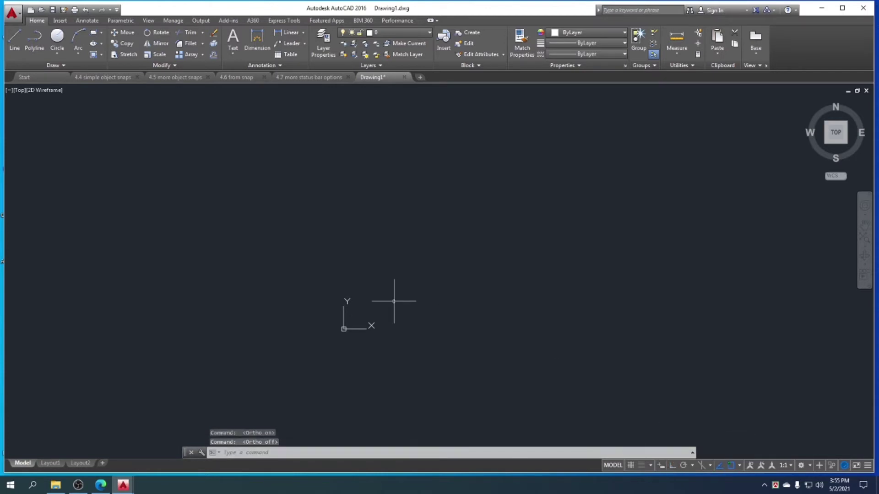
{"action": "left_click", "coordinate": [15, 39]}
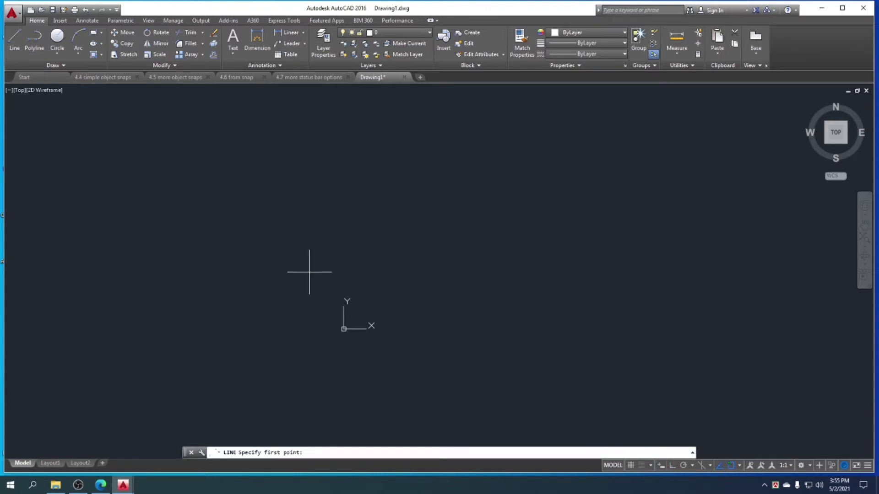
{"action": "left_click", "coordinate": [731, 465]}
{"action": "left_click", "coordinate": [720, 465]}
{"action": "left_click", "coordinate": [400, 282]}
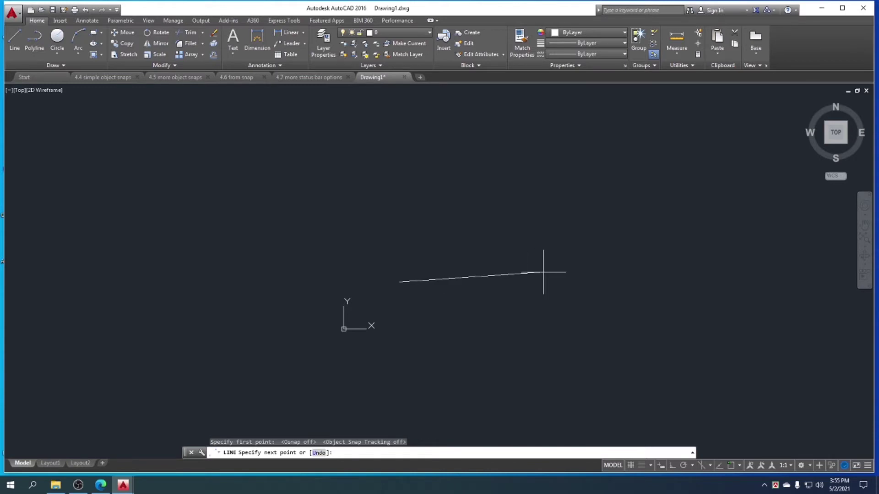
{"action": "key", "text": "F8"}
{"action": "key", "text": "F8"}
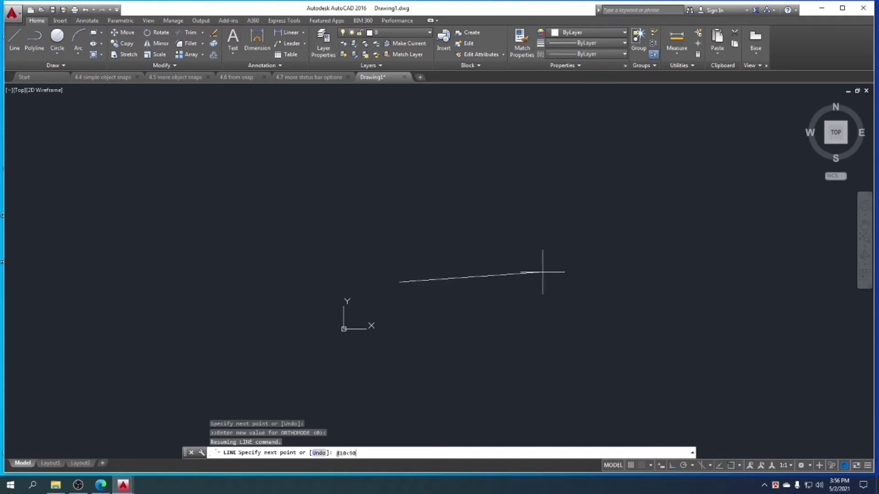
{"action": "type", "text": "@10<90"}
{"action": "key", "text": "Return"}
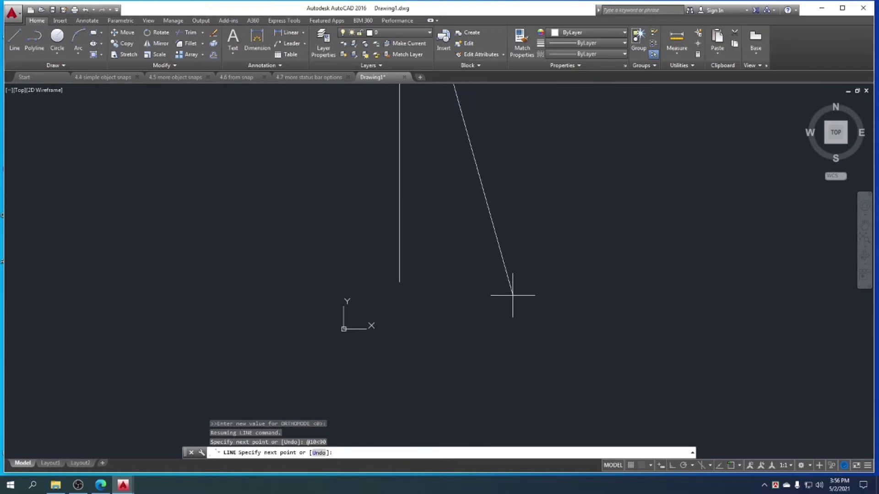
{"action": "scroll", "coordinate": [548, 259], "scroll_direction": "down", "scroll_amount": 8}
{"action": "scroll", "coordinate": [540, 266], "scroll_direction": "up", "scroll_amount": 3}
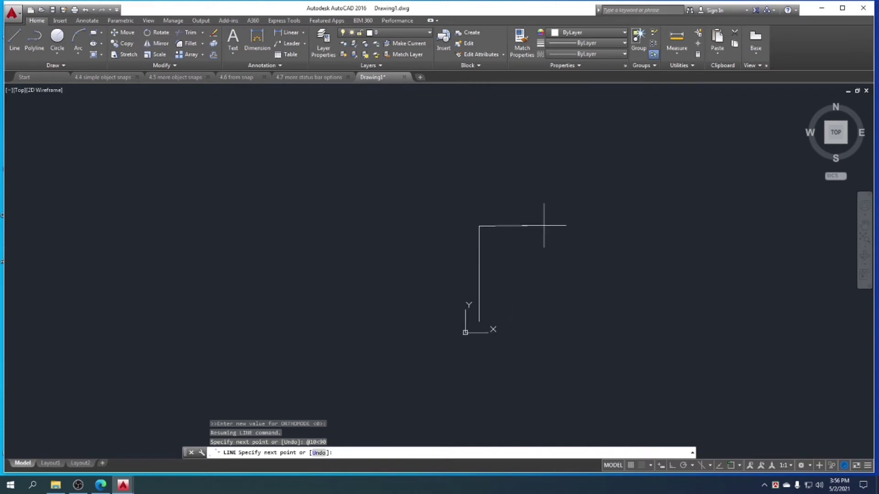
{"action": "scroll", "coordinate": [544, 226], "scroll_direction": "up", "scroll_amount": 2}
{"action": "key", "text": "F8"}
{"action": "type", "text": "@10<0"}
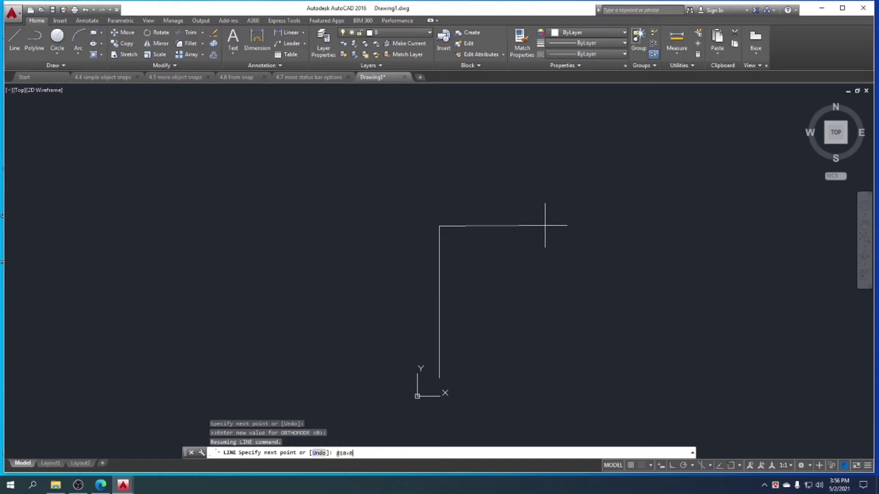
{"action": "key", "text": "Return"}
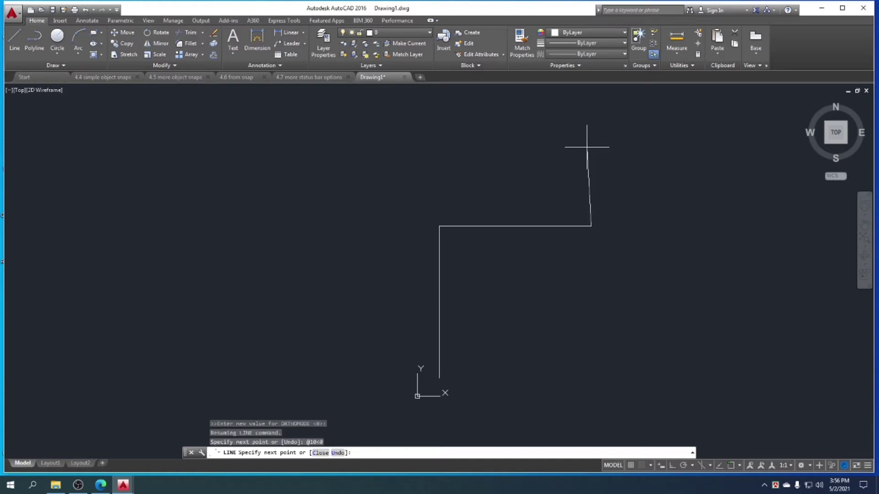
{"action": "key", "text": "Escape"}
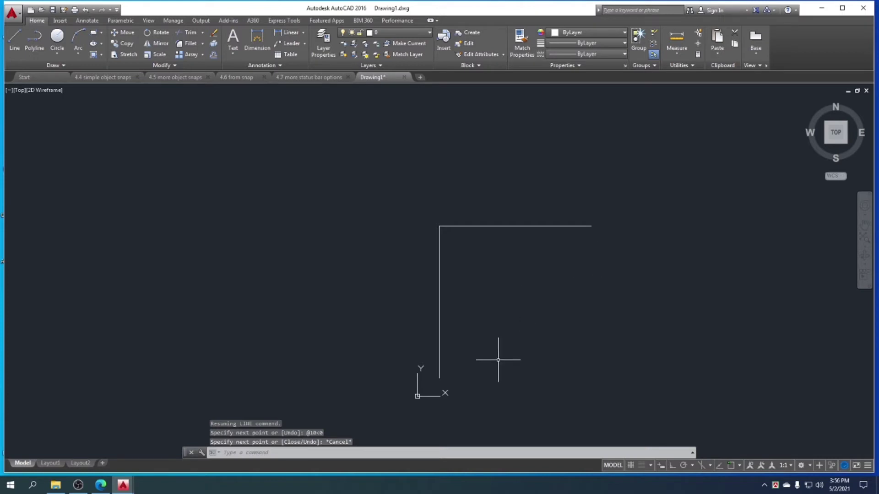
Step: Turn on ortho mode, start the Line command, and turn on object snap
{"action": "left_click", "coordinate": [673, 467]}
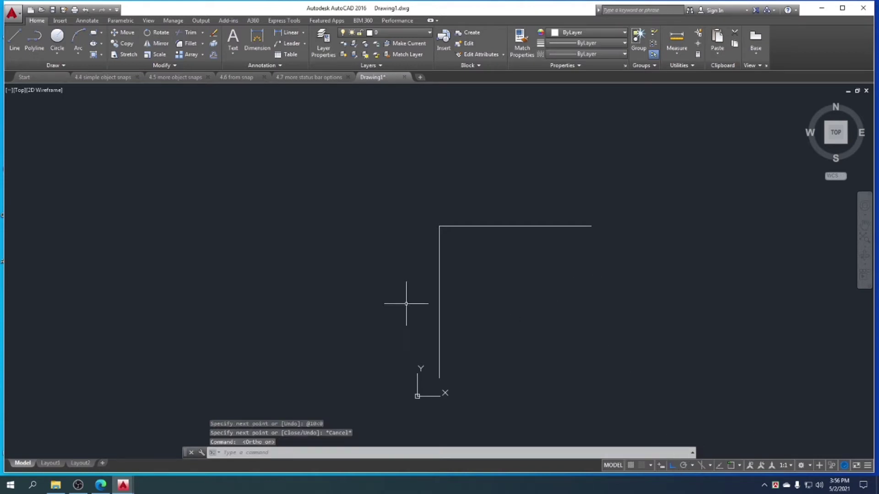
{"action": "left_click", "coordinate": [19, 53]}
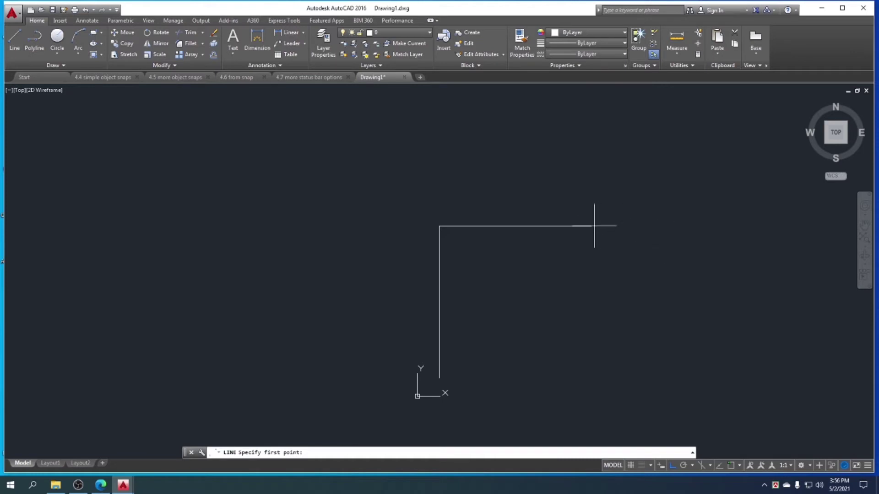
{"action": "left_click", "coordinate": [734, 467]}
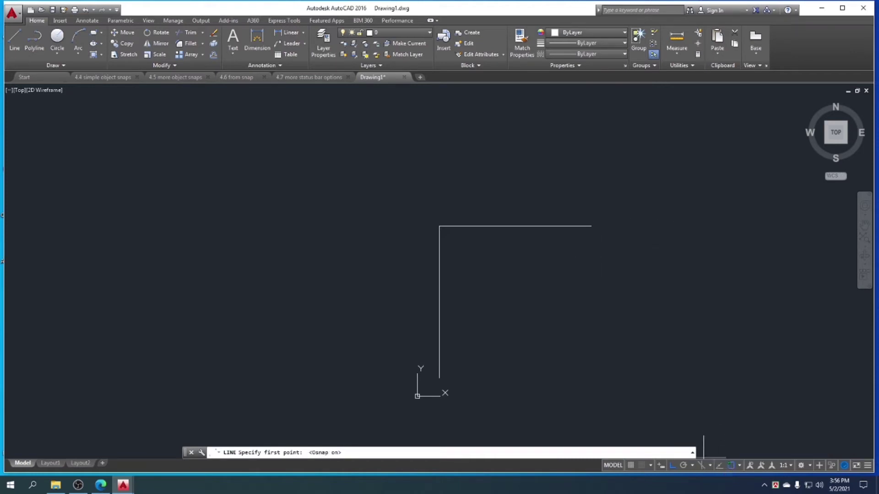
Step: Draw a chain of five perpendicular segments from the horizontal line's right endpoint, going down, right, up, left and up
{"action": "left_click", "coordinate": [591, 225]}
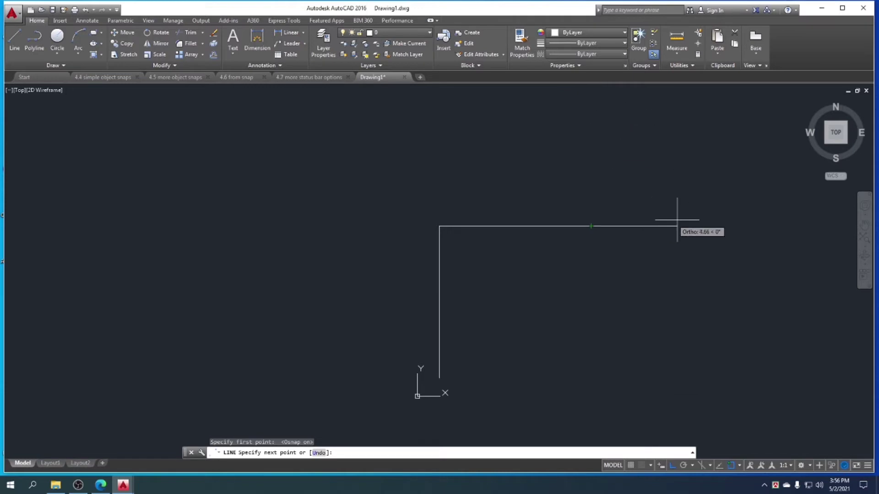
{"action": "left_click", "coordinate": [591, 329]}
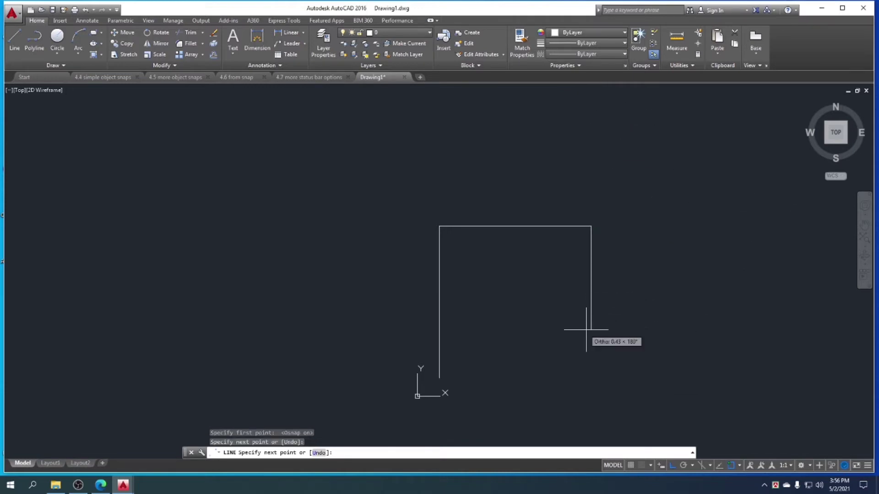
{"action": "left_click", "coordinate": [734, 329]}
{"action": "left_click", "coordinate": [733, 167]}
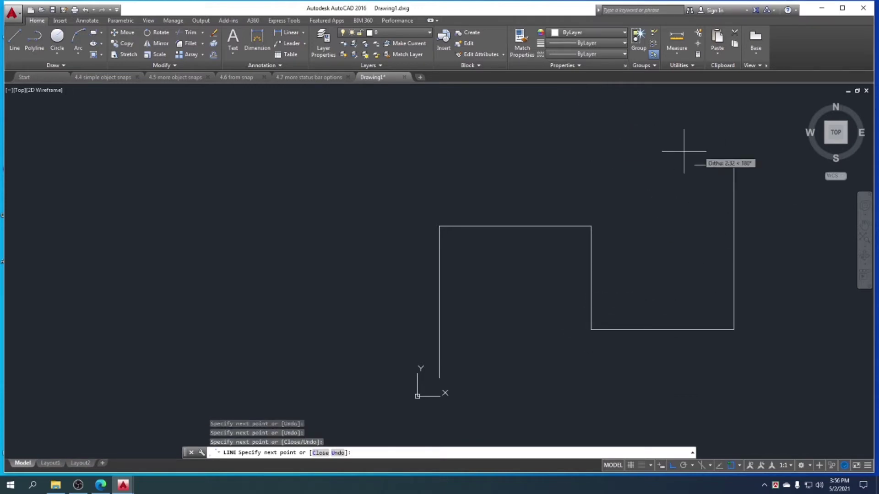
{"action": "left_click", "coordinate": [573, 155]}
{"action": "left_click", "coordinate": [572, 100]}
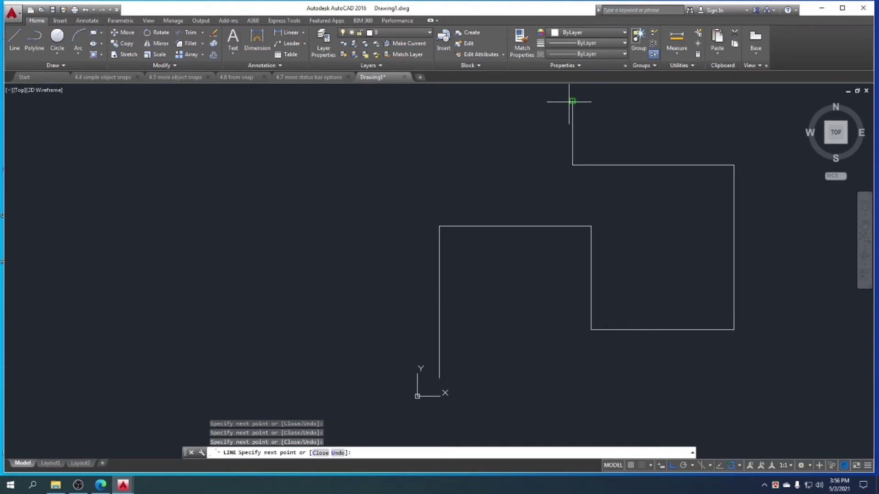
{"action": "key", "text": "Escape"}
Step: Select all the connected lines and erase them from the drawing
{"action": "left_click", "coordinate": [781, 365]}
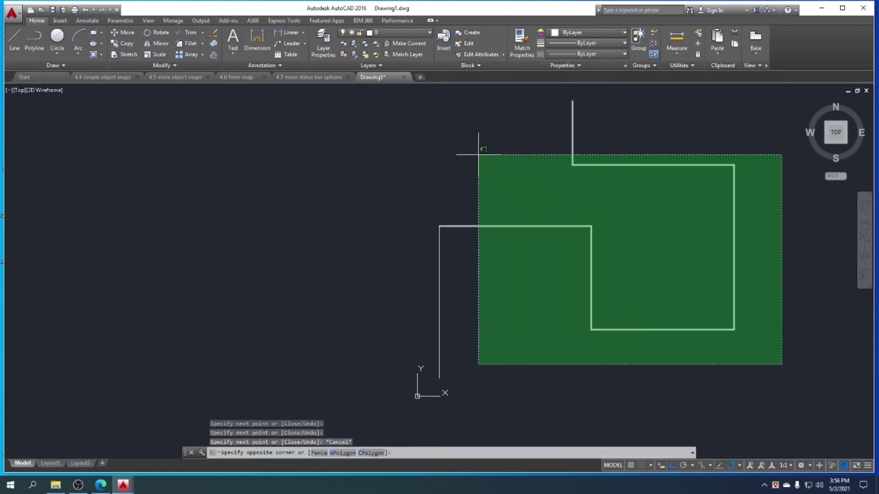
{"action": "left_click", "coordinate": [431, 149]}
{"action": "key", "text": "Delete"}
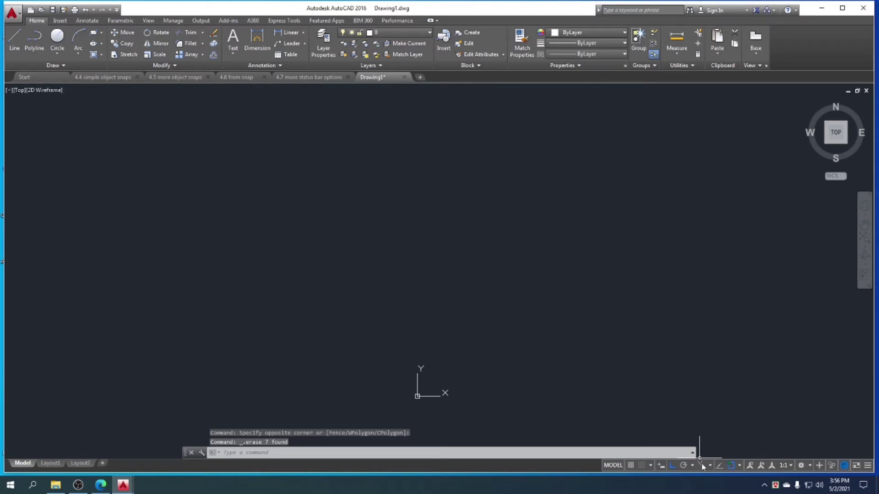
Step: Replace ortho mode with polar tracking and preview its alignment guides with a trial line from a point above the origin
{"action": "left_click", "coordinate": [673, 466]}
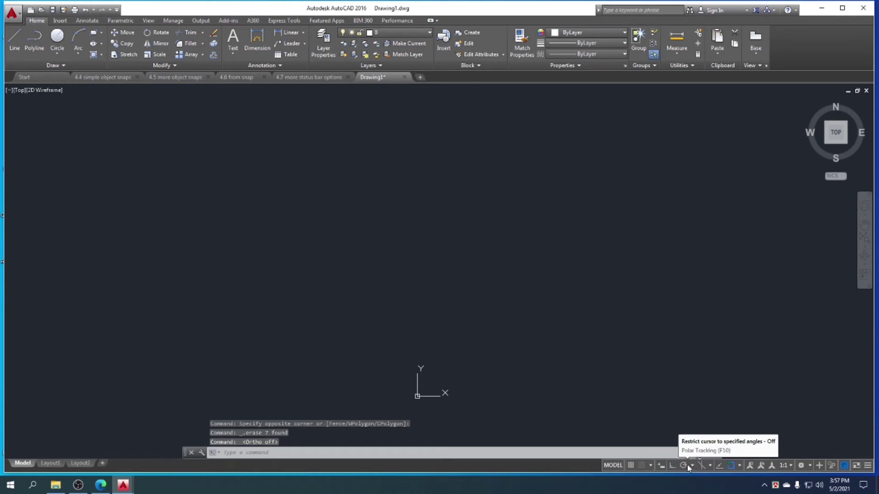
{"action": "left_click", "coordinate": [684, 466]}
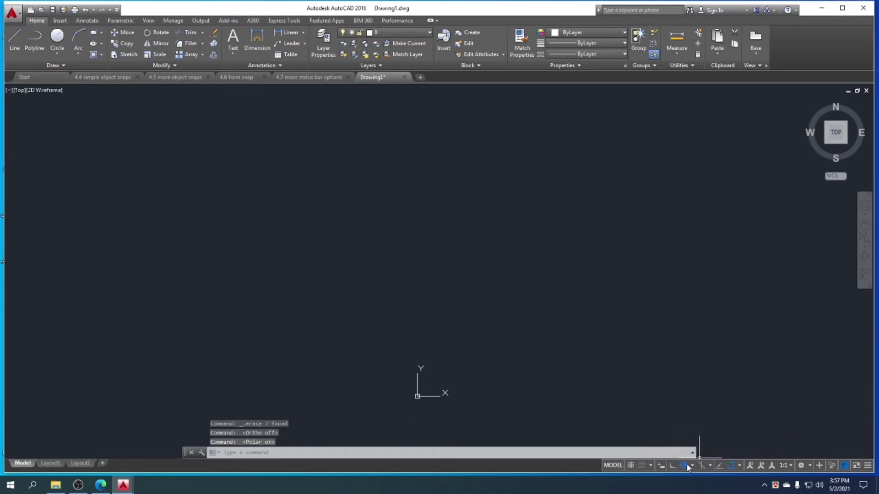
{"action": "left_click", "coordinate": [15, 41]}
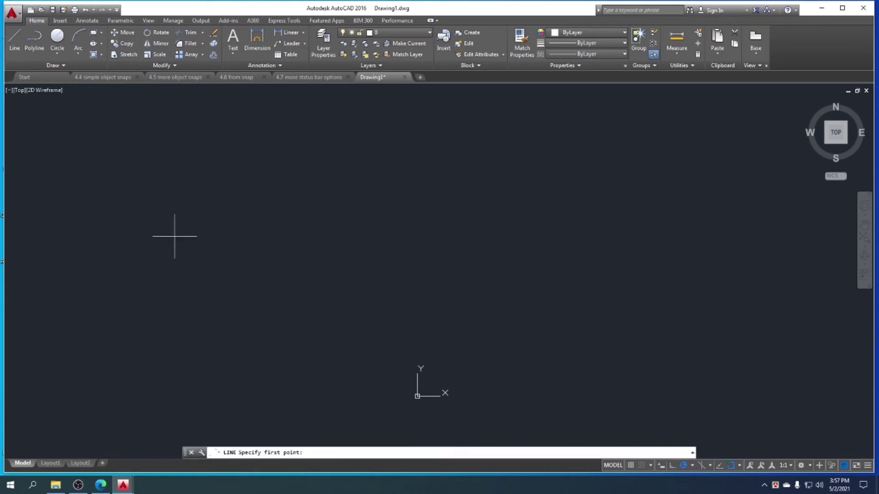
{"action": "left_click", "coordinate": [358, 222]}
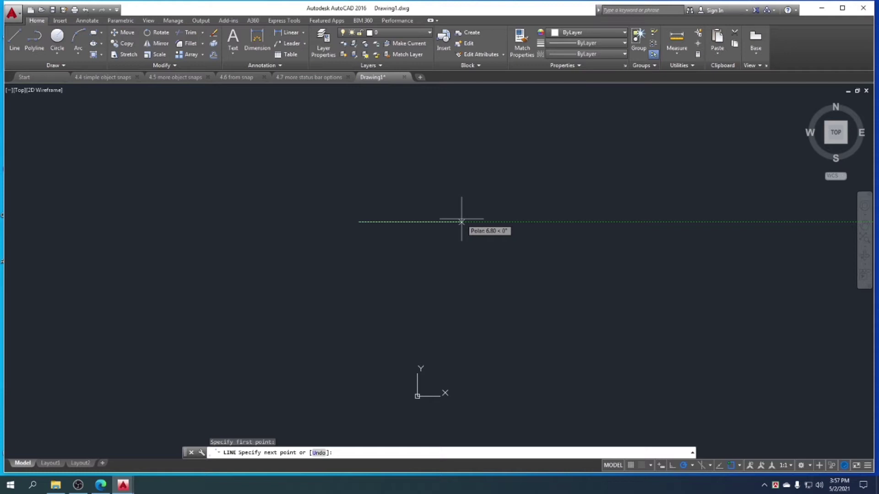
{"action": "key", "text": "Escape"}
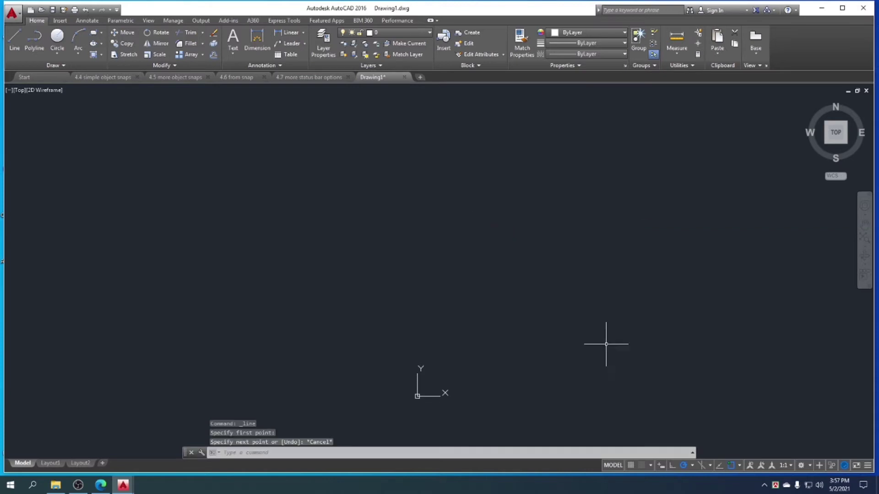
Step: Set the polar tracking angles to 45, 90, 135, 180 and preview them with a trial line
{"action": "left_click", "coordinate": [693, 466]}
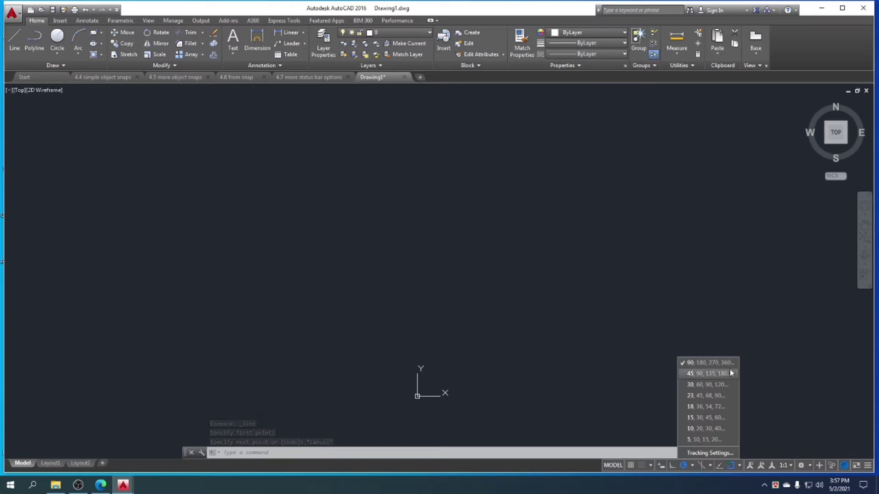
{"action": "left_click", "coordinate": [685, 376]}
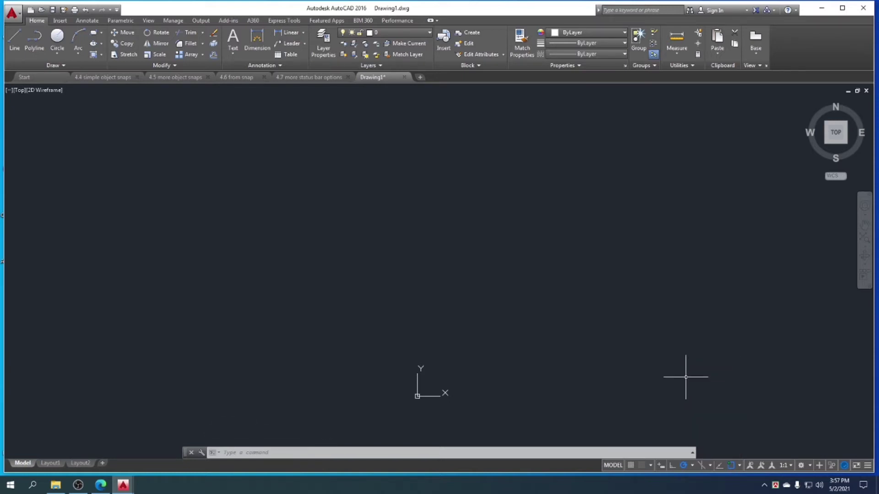
{"action": "left_click", "coordinate": [15, 37]}
{"action": "left_click", "coordinate": [392, 242]}
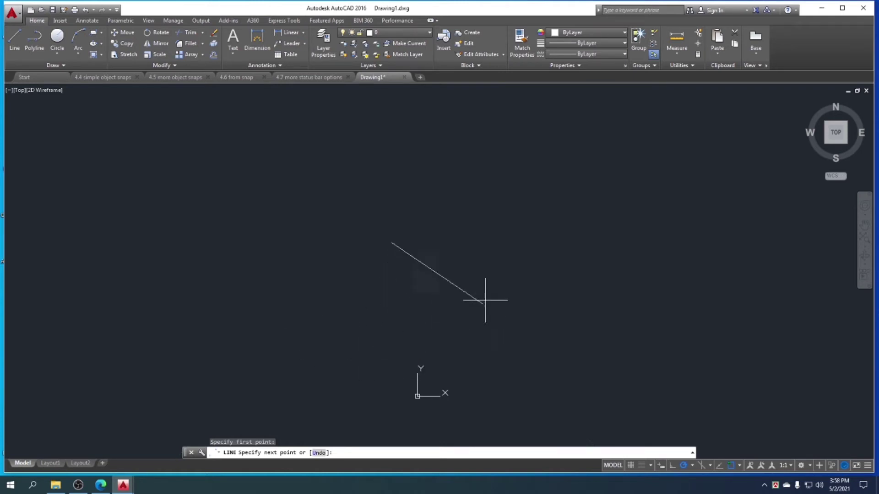
{"action": "key", "text": "Escape"}
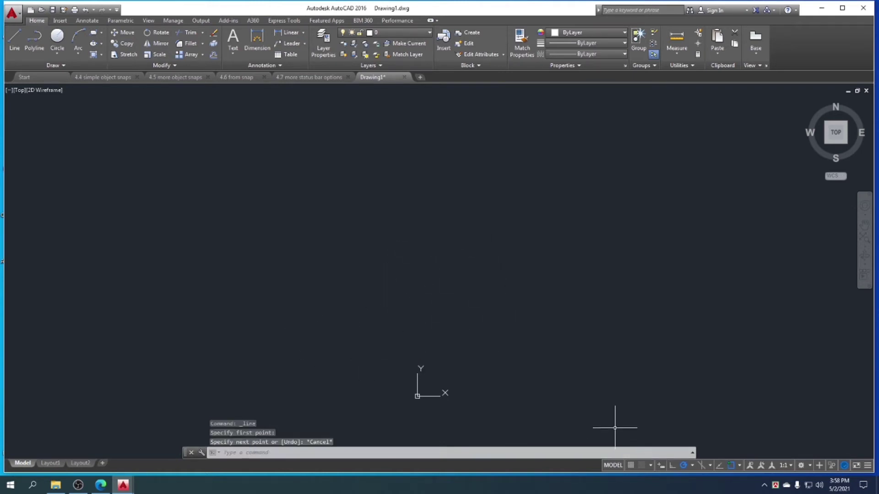
Step: Set polar tracking to 90, 180, 270, 360 and draw a stepped chain of four segments going right, up, right and down
{"action": "left_click", "coordinate": [692, 466]}
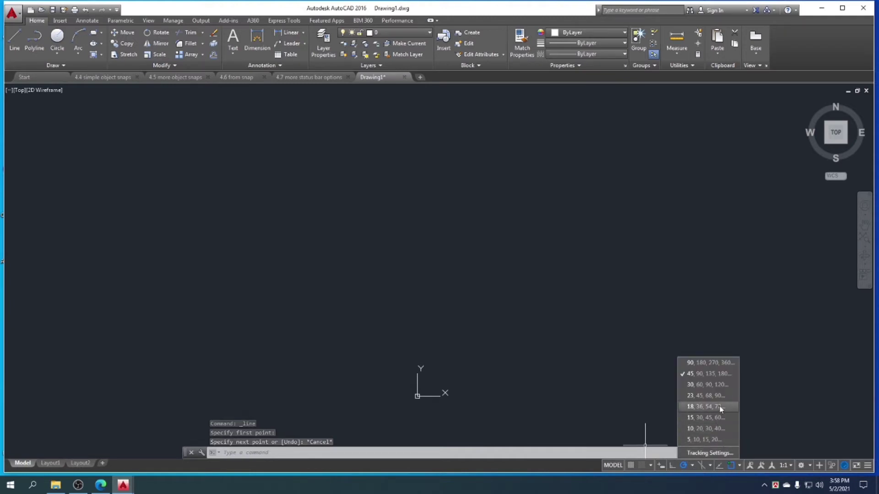
{"action": "left_click", "coordinate": [691, 364]}
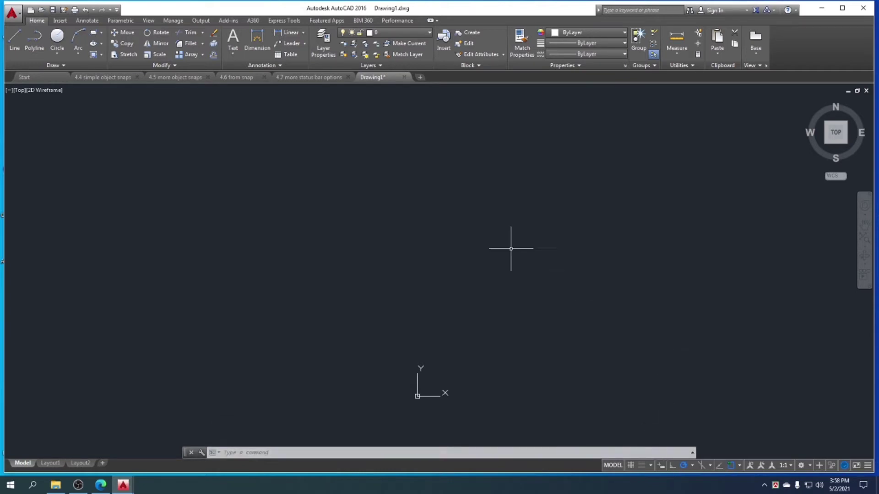
{"action": "left_click", "coordinate": [20, 45]}
{"action": "left_click", "coordinate": [407, 232]}
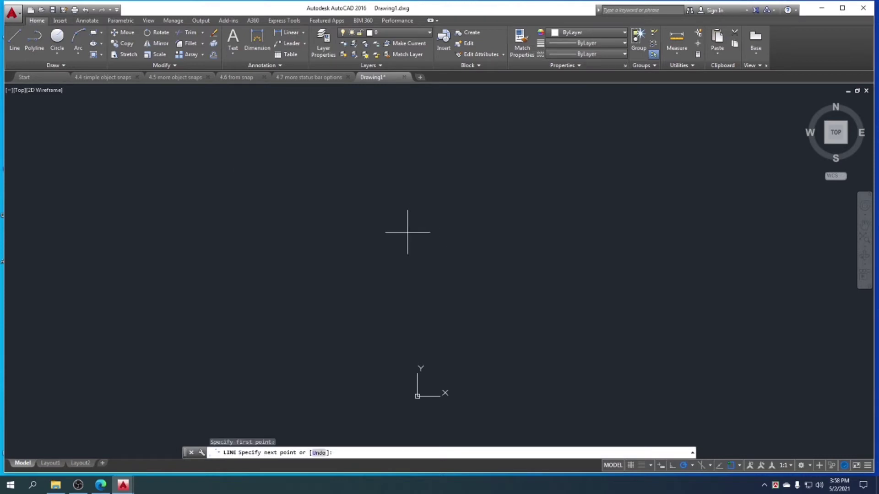
{"action": "left_click", "coordinate": [561, 232]}
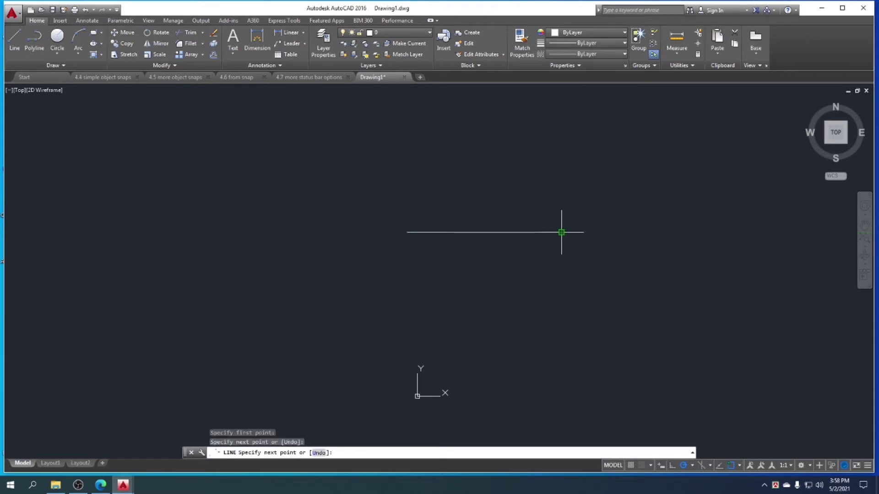
{"action": "left_click", "coordinate": [561, 137]}
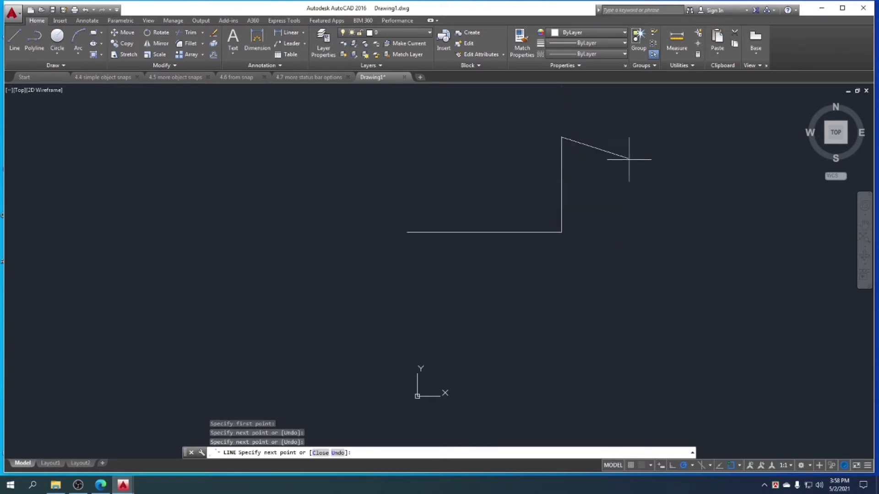
{"action": "left_click", "coordinate": [679, 137]}
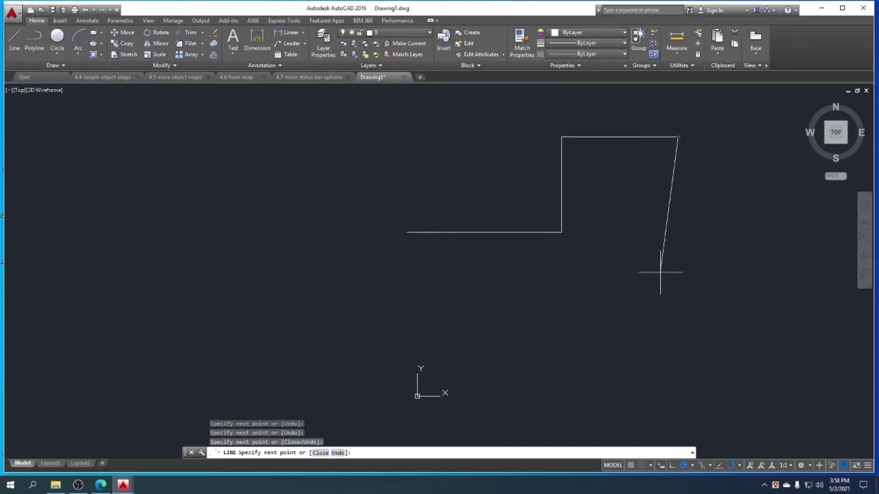
{"action": "left_click", "coordinate": [678, 312]}
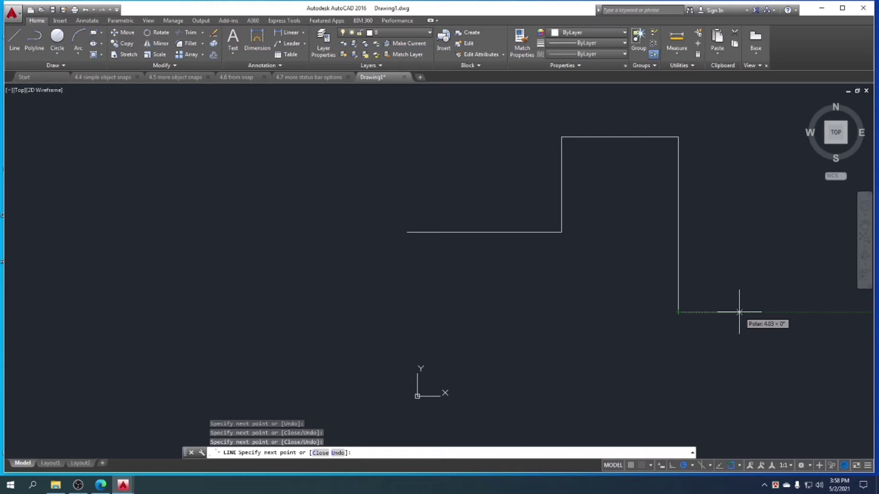
{"action": "key", "text": "Escape"}
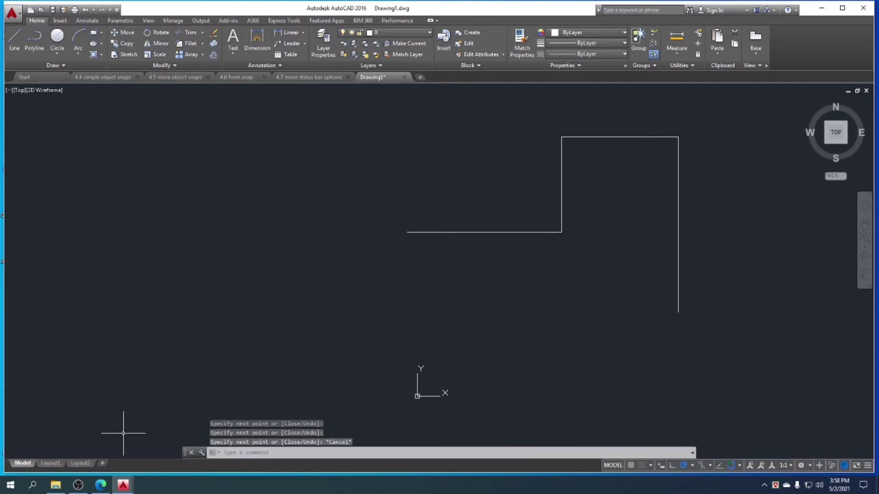
Step: Switch to the course outline PDF in Edge, look up the "Dynamic input" topic, and return to Drawing1 in AutoCAD
{"action": "left_click", "coordinate": [101, 485]}
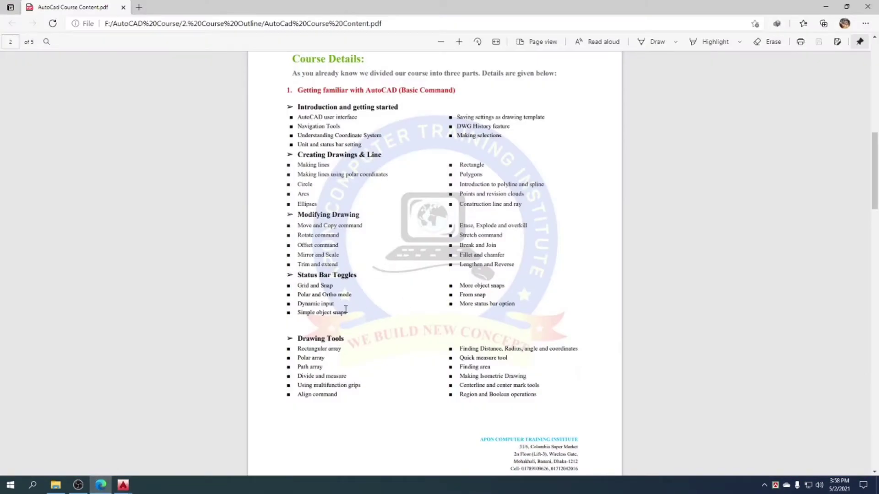
{"action": "left_click_drag", "start_coordinate": [340, 306], "coordinate": [265, 299]}
{"action": "left_click", "coordinate": [266, 299]}
{"action": "left_click", "coordinate": [124, 485]}
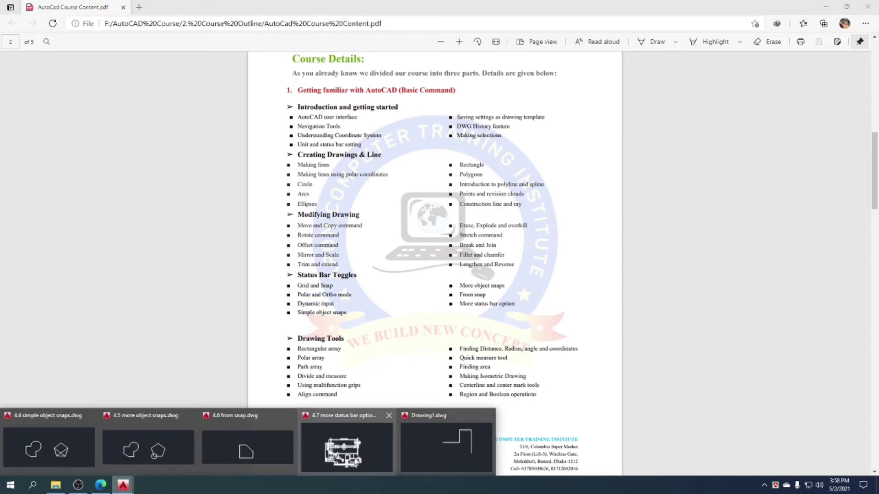
{"action": "left_click", "coordinate": [454, 460]}
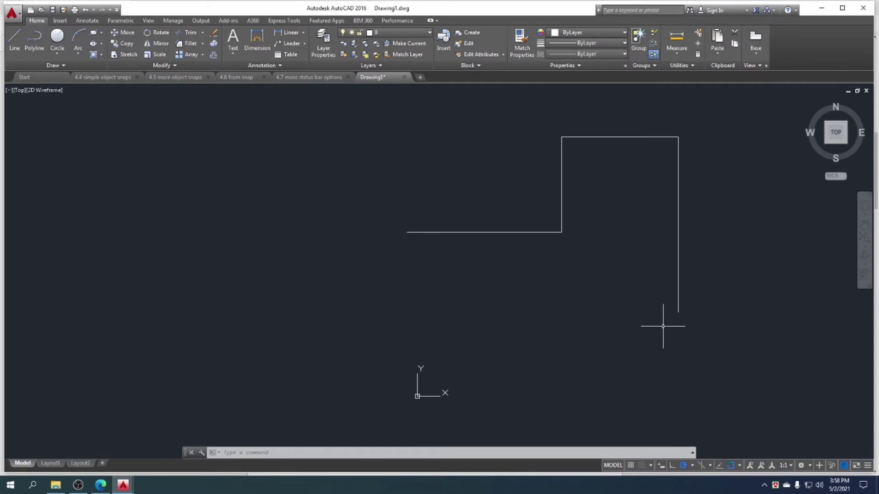
Step: Select the four stepped line segments and erase them from the drawing
{"action": "left_click", "coordinate": [736, 302]}
{"action": "left_click", "coordinate": [469, 129]}
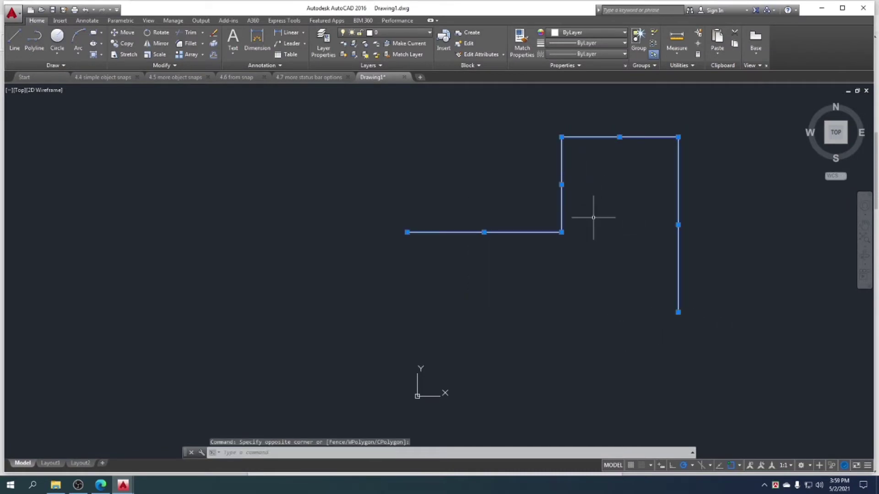
{"action": "key", "text": "Delete"}
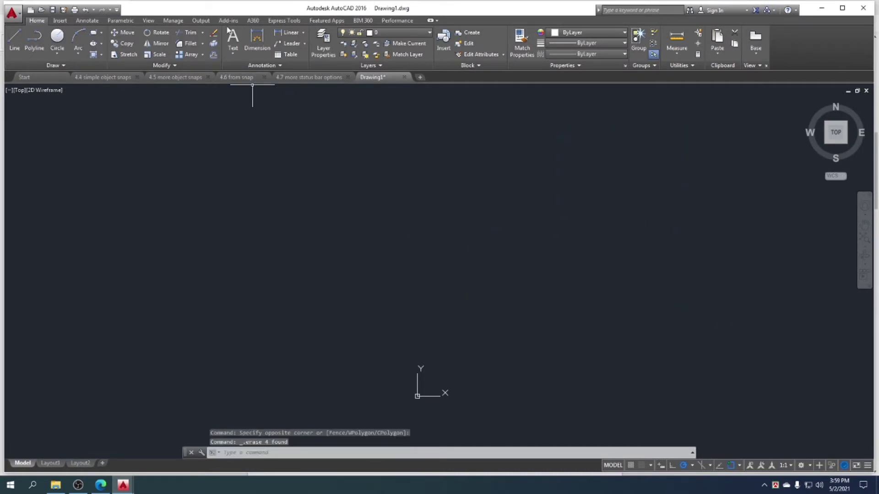
{"action": "right_click", "coordinate": [422, 130]}
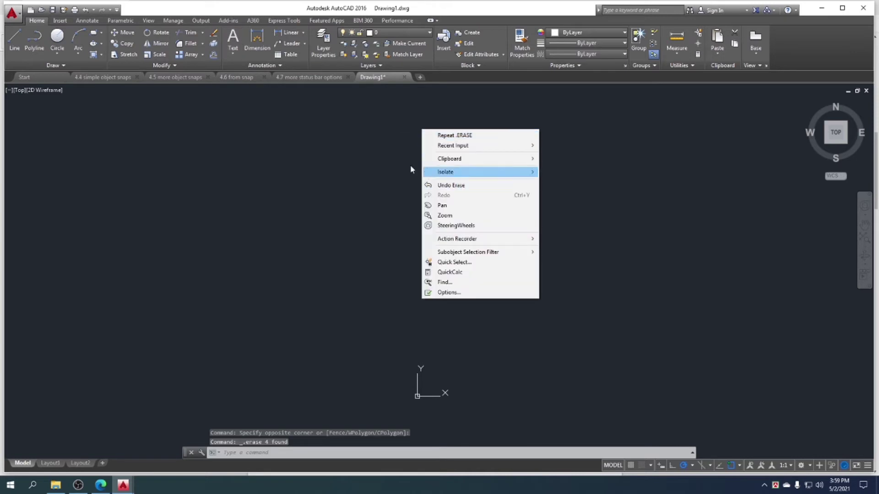
{"action": "left_click", "coordinate": [373, 173]}
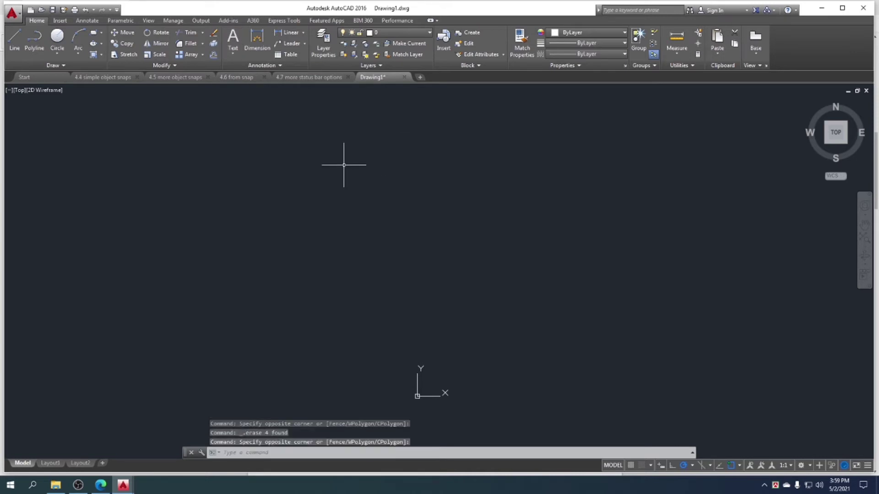
Step: Draw a single horizontal line above the origin with the Line command
{"action": "type", "text": "l"}
{"action": "key", "text": "Return"}
{"action": "left_click", "coordinate": [388, 180]}
{"action": "key", "text": "Escape"}
{"action": "left_click", "coordinate": [534, 219]}
{"action": "left_click", "coordinate": [506, 167]}
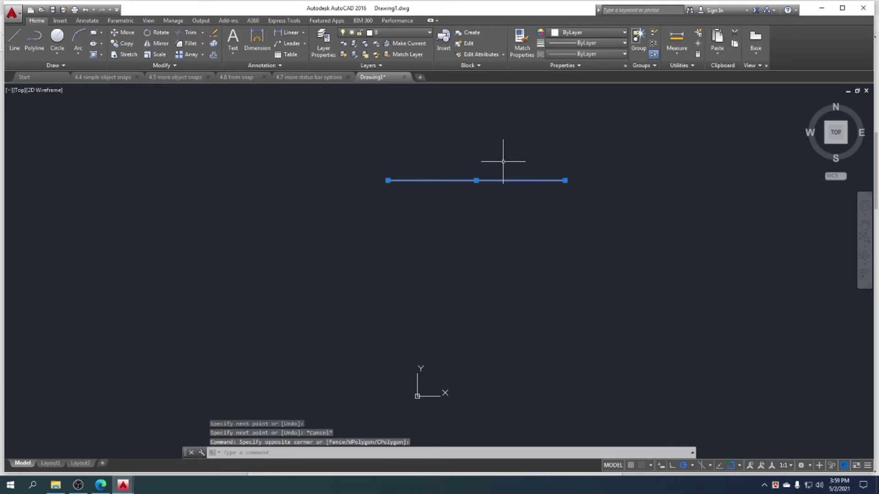
{"action": "right_click", "coordinate": [506, 167]}
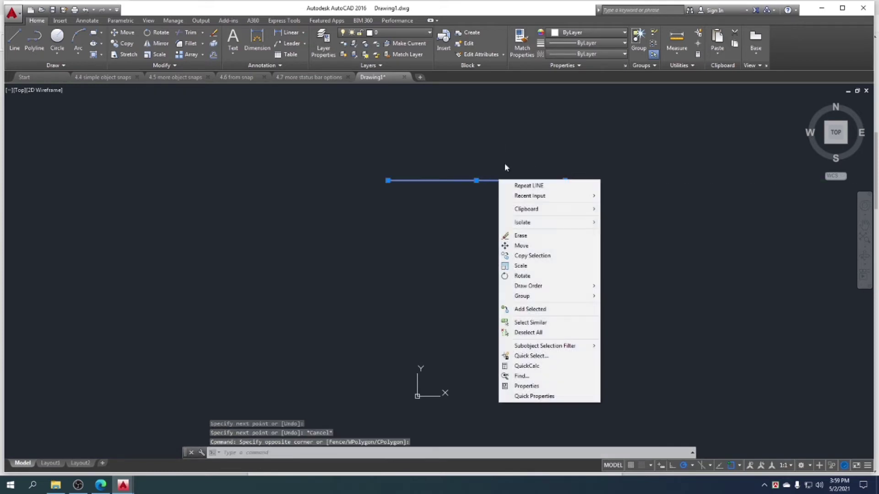
{"action": "left_click", "coordinate": [374, 220]}
{"action": "key", "text": "Escape"}
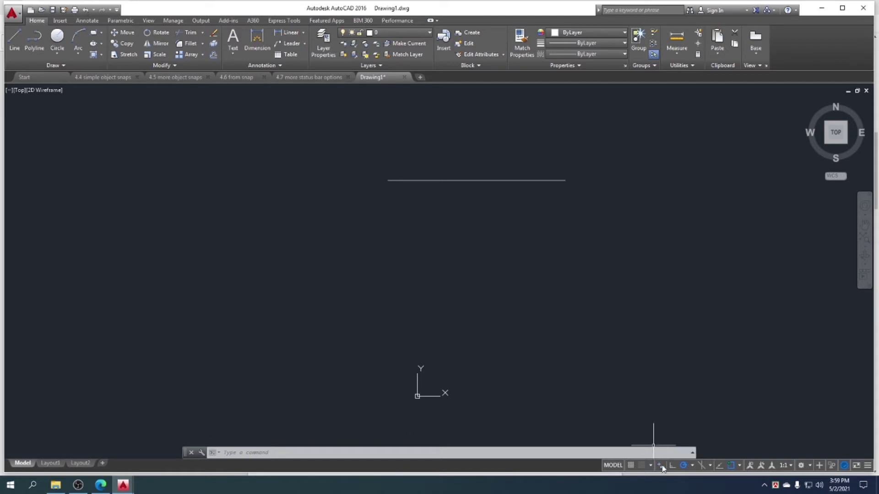
Step: Run the DYNMODE system variable and enter 1 as its new value
{"action": "type", "text": "dyb"}
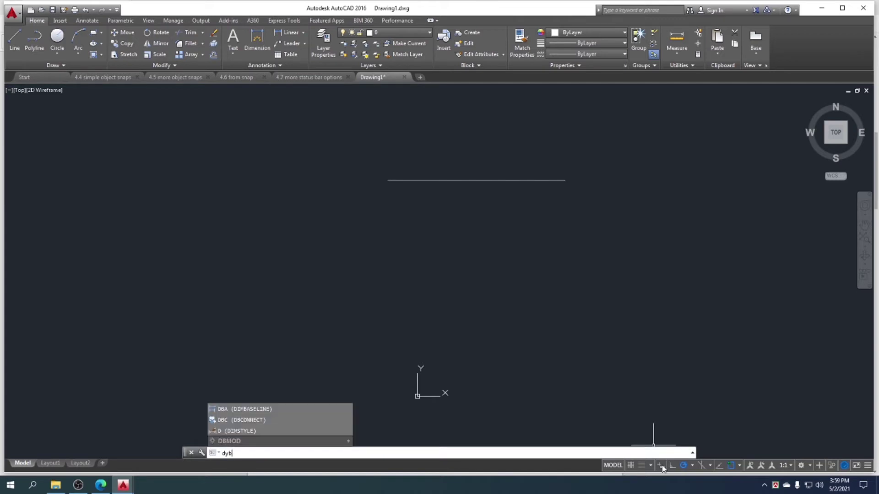
{"action": "type", "text": "b"}
{"action": "key", "text": "BackSpace"}
{"action": "type", "text": "nmode"}
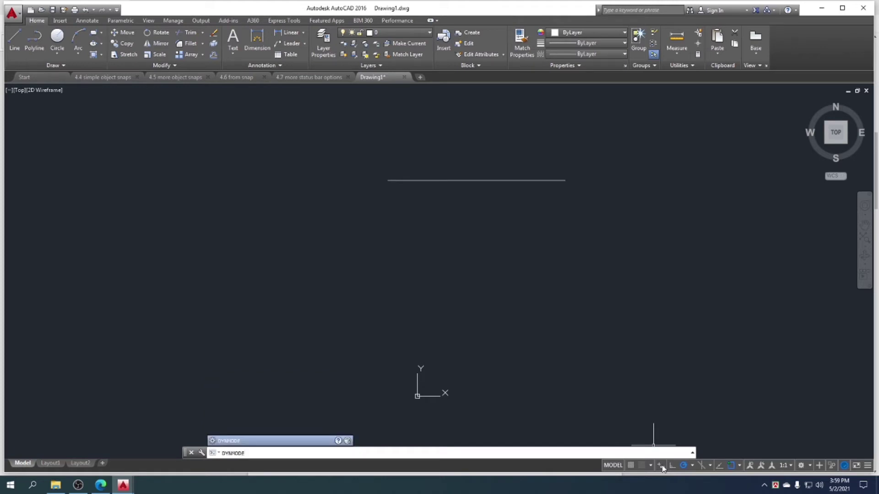
{"action": "key", "text": "Return"}
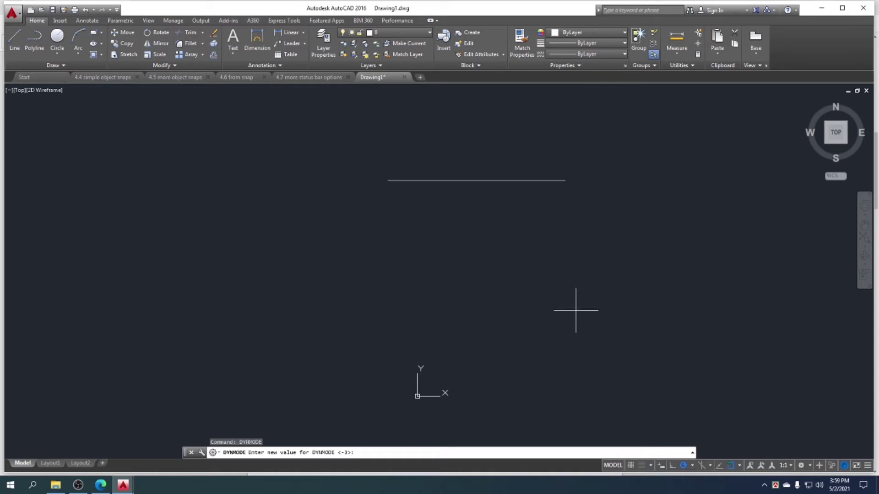
{"action": "type", "text": "1"}
{"action": "key", "text": "Return"}
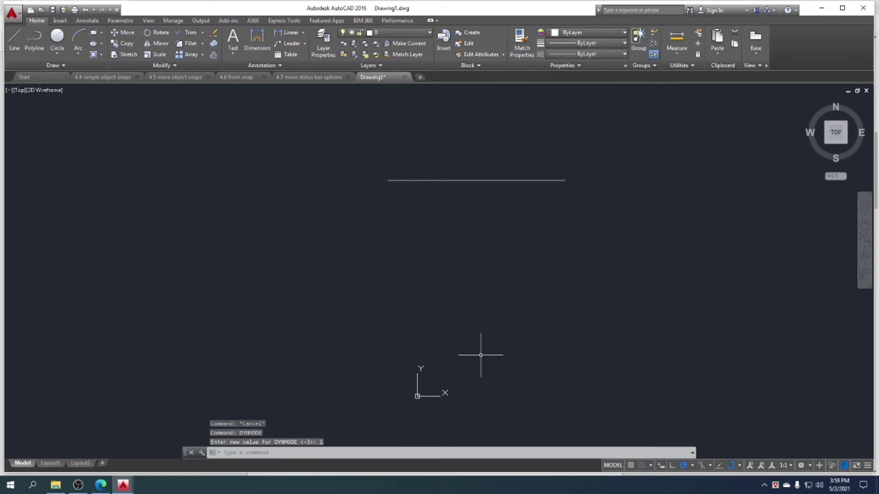
Step: Run DYNMODE a second time and enter 1 to switch dynamic input on, clearing any stray command-line text
{"action": "type", "text": "dy"}
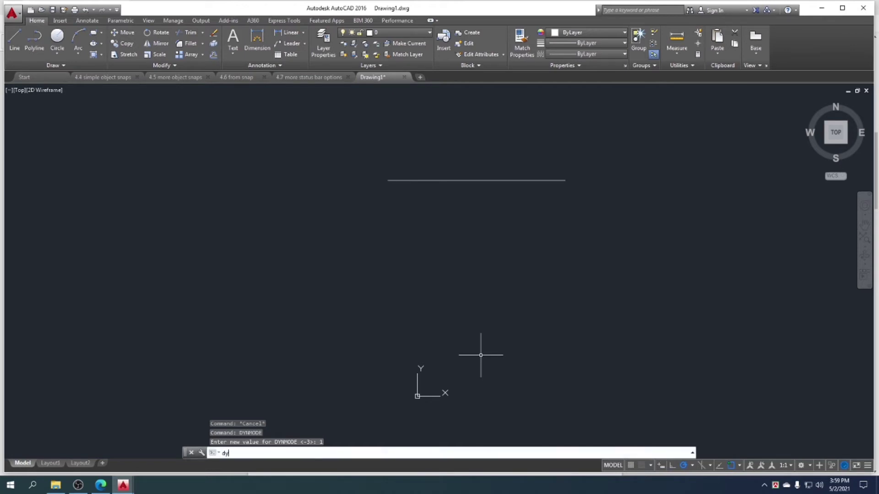
{"action": "type", "text": "nmode"}
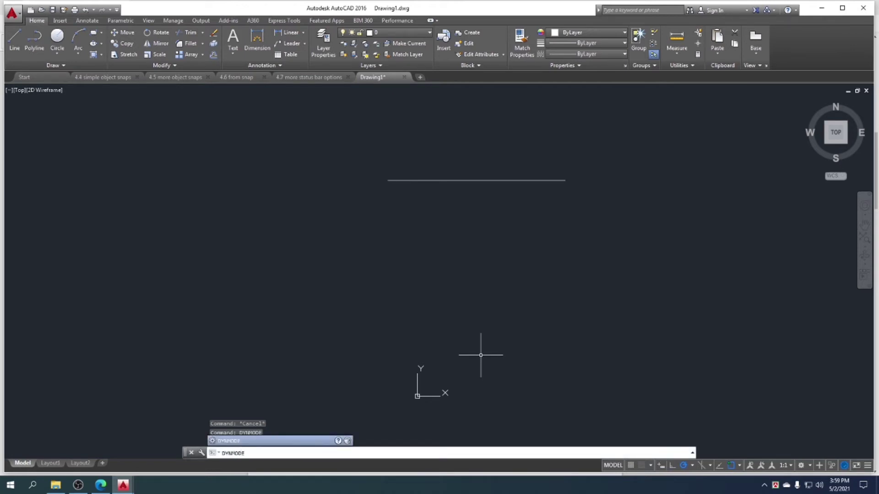
{"action": "key", "text": "Return"}
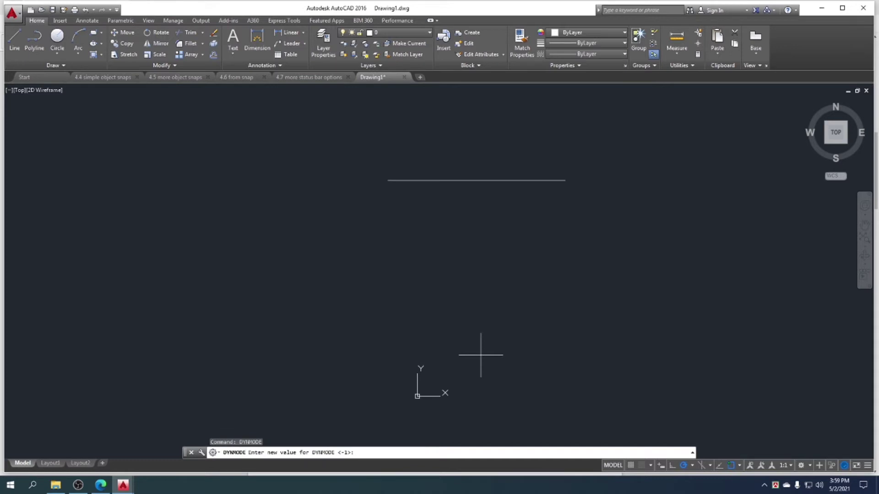
{"action": "type", "text": "1"}
{"action": "key", "text": "Return"}
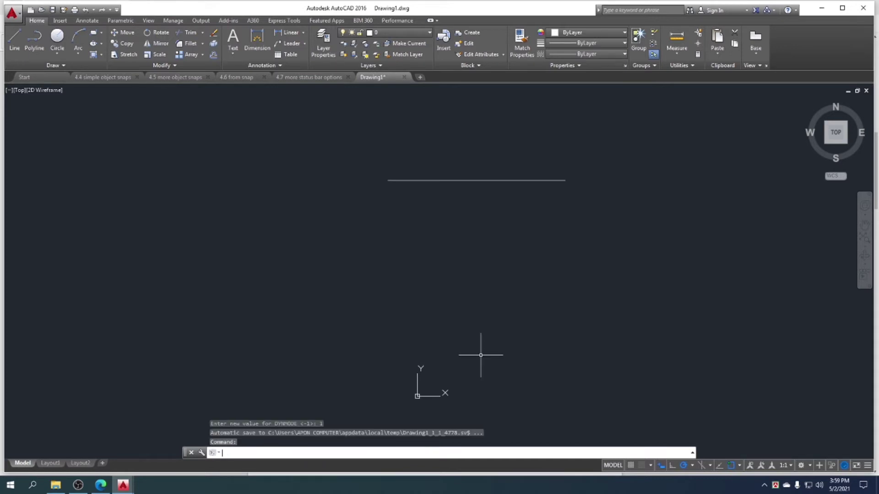
{"action": "type", "text": "sdf"}
{"action": "key", "text": "Escape"}
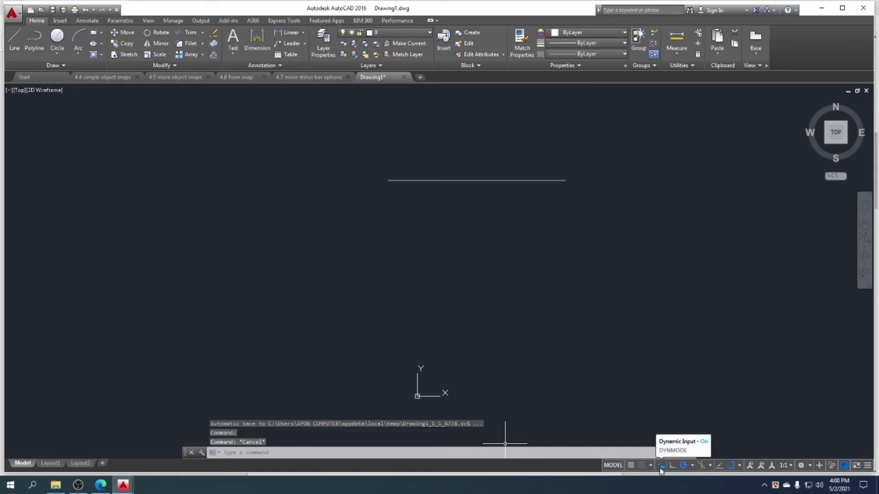
Step: Remove the Dynamic Input toggle from the status bar customization and add it back
{"action": "left_click", "coordinate": [867, 466]}
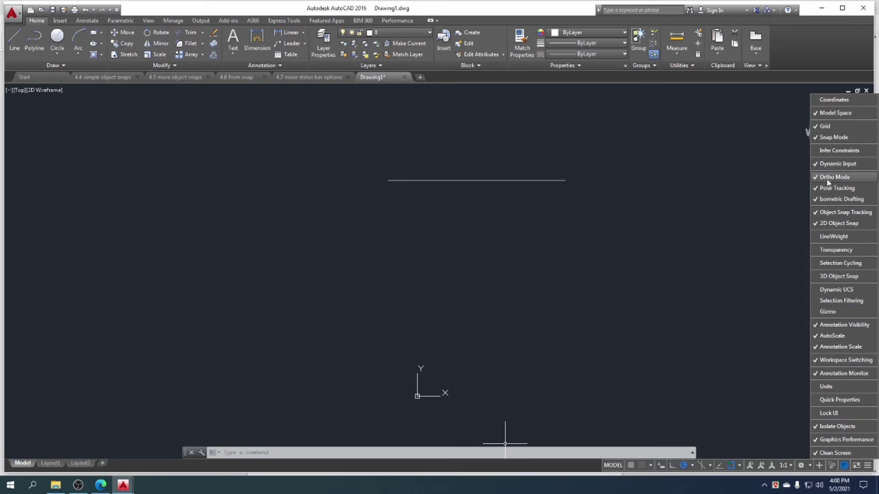
{"action": "left_click", "coordinate": [823, 166]}
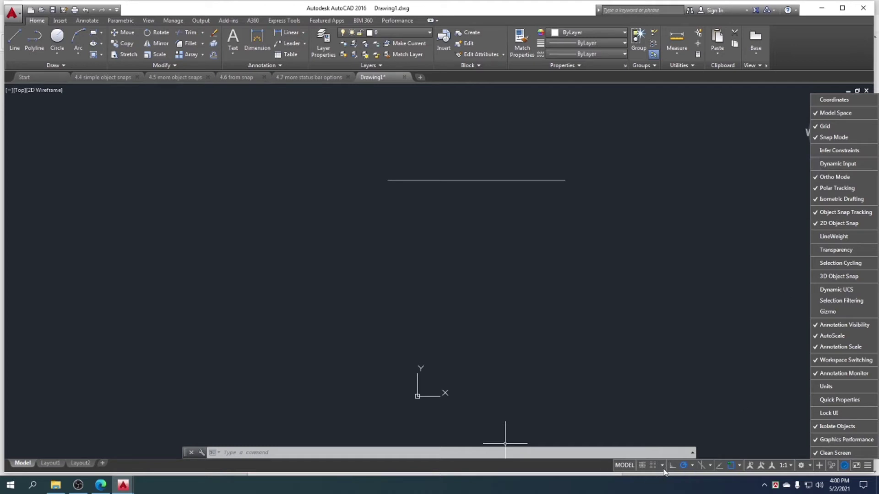
{"action": "left_click", "coordinate": [824, 164]}
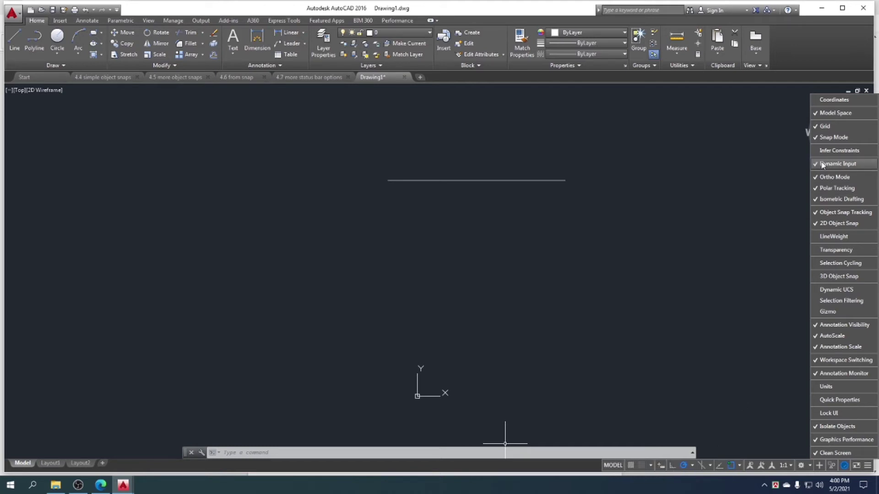
{"action": "left_click", "coordinate": [868, 467]}
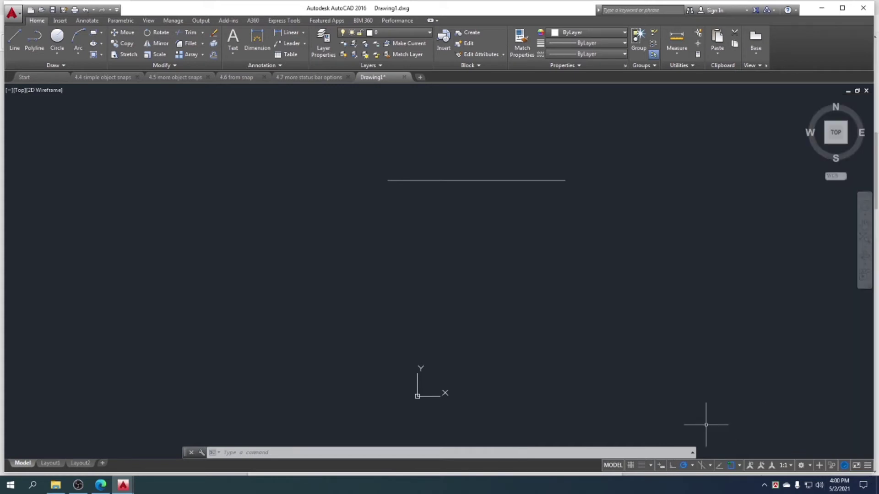
Step: Turn on dynamic input and draw a rectangle just below the horizontal line
{"action": "left_click", "coordinate": [661, 465]}
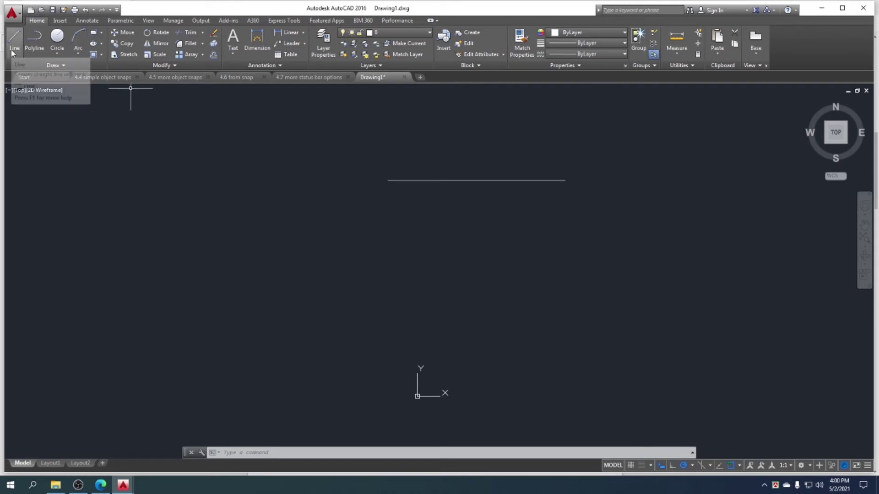
{"action": "left_click", "coordinate": [94, 32]}
{"action": "left_click", "coordinate": [388, 237]}
{"action": "left_click", "coordinate": [559, 285]}
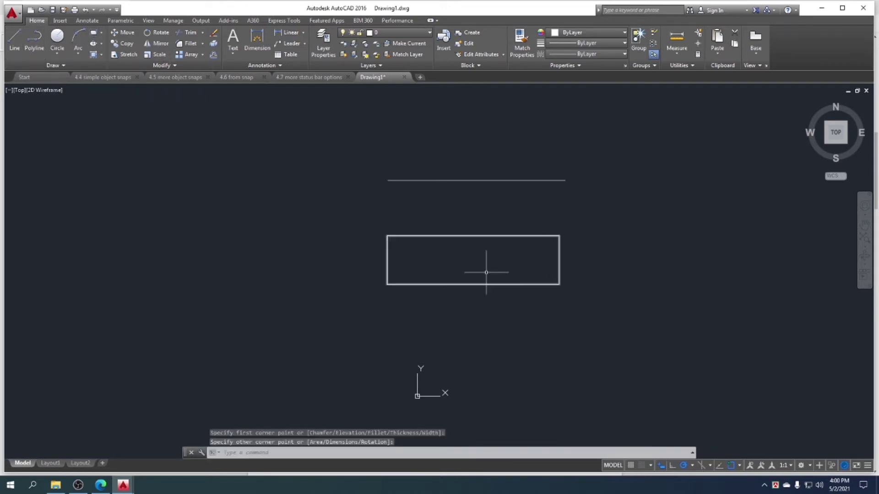
Step: Compare the Line command's prompts with dynamic input on and off, entering a trial length of 10 and cancelling
{"action": "left_click", "coordinate": [14, 39]}
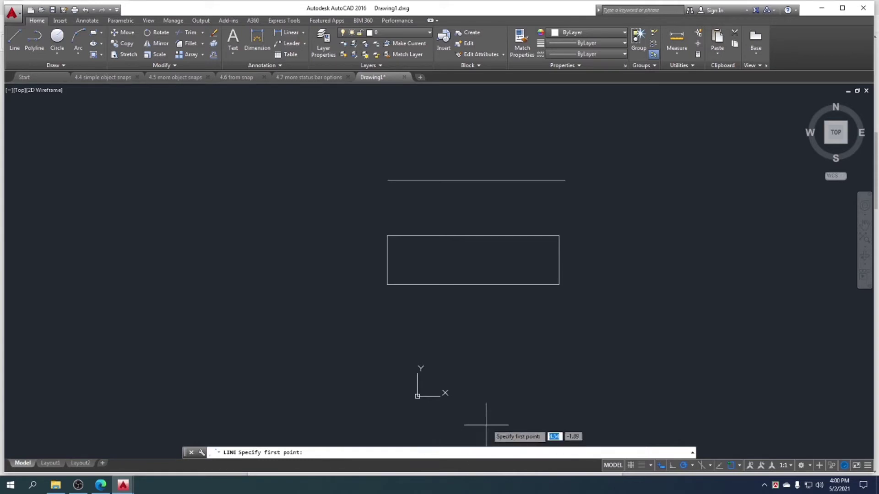
{"action": "key", "text": "Escape"}
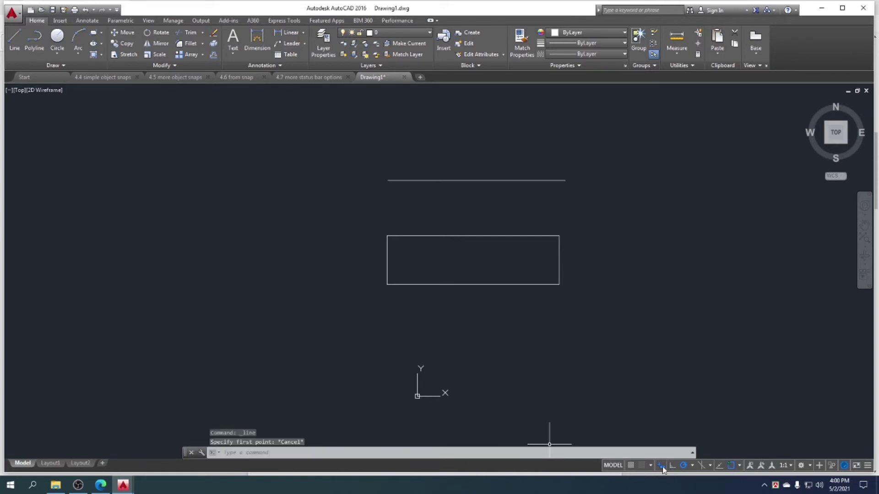
{"action": "left_click", "coordinate": [14, 43]}
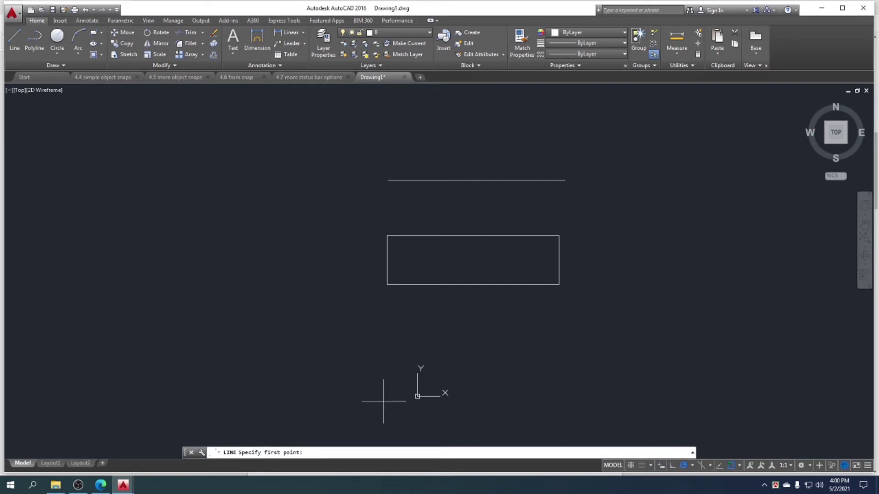
{"action": "left_click", "coordinate": [538, 332]}
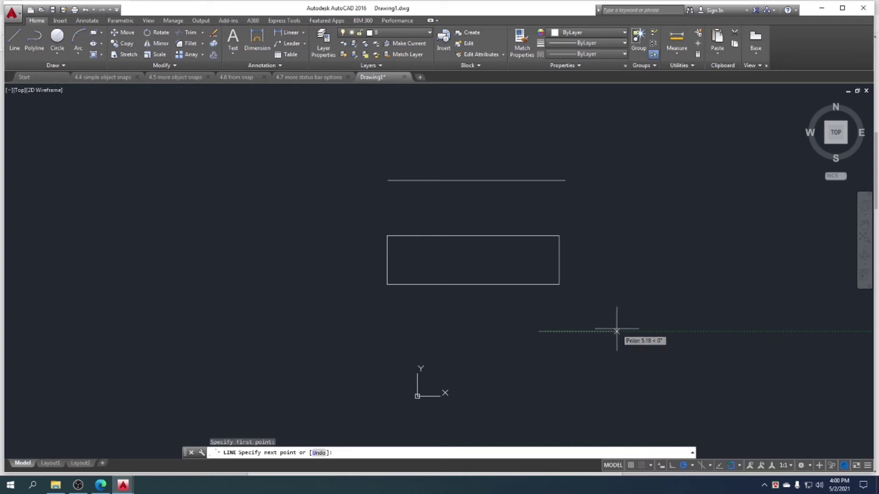
{"action": "type", "text": "10"}
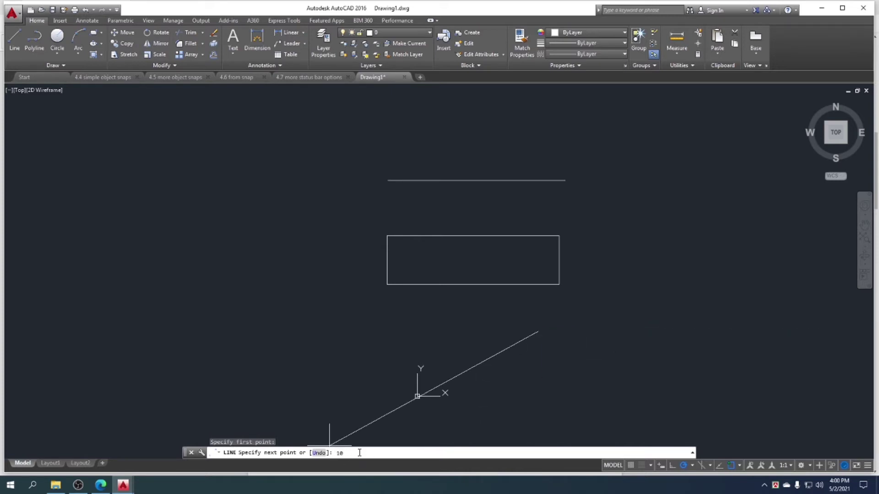
{"action": "key", "text": "Escape"}
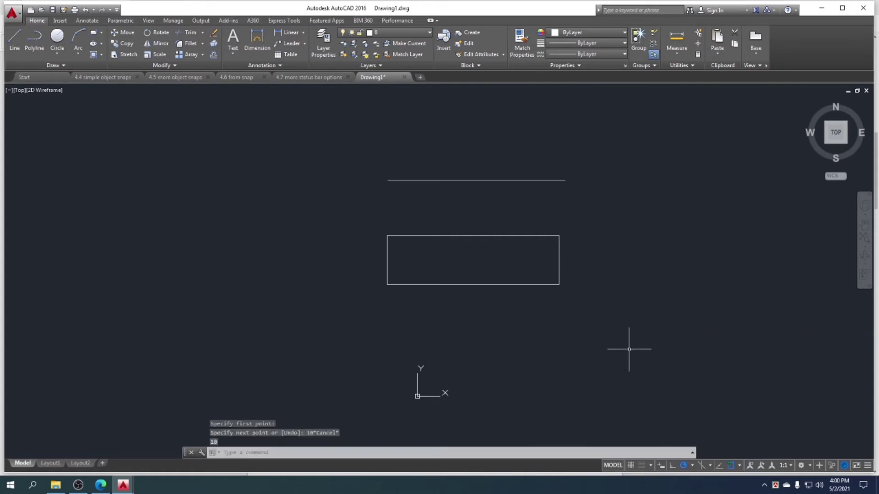
Step: Turn dynamic input back on and draw two connected lines beside the rectangle, 10 units to the right and 10 units up
{"action": "left_click", "coordinate": [662, 466]}
{"action": "scroll", "coordinate": [353, 261], "scroll_direction": "down", "scroll_amount": 2}
{"action": "middle_click_drag", "start_coordinate": [406, 266], "coordinate": [332, 264]}
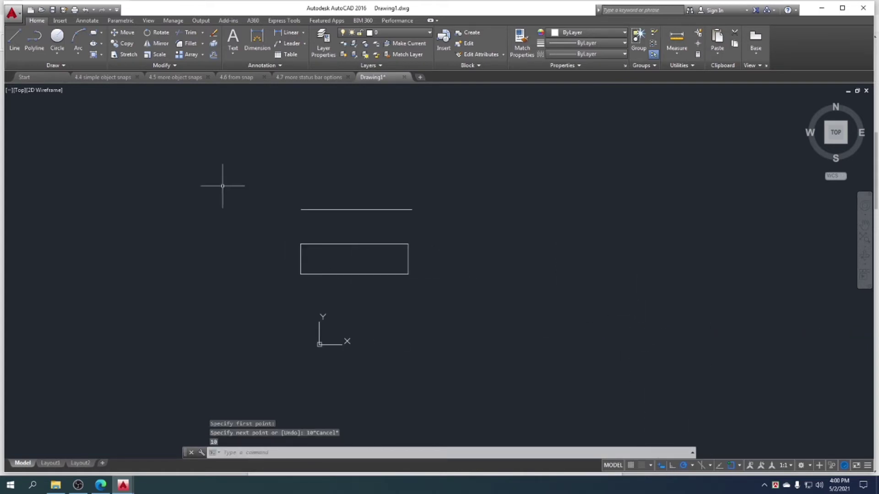
{"action": "left_click", "coordinate": [14, 45]}
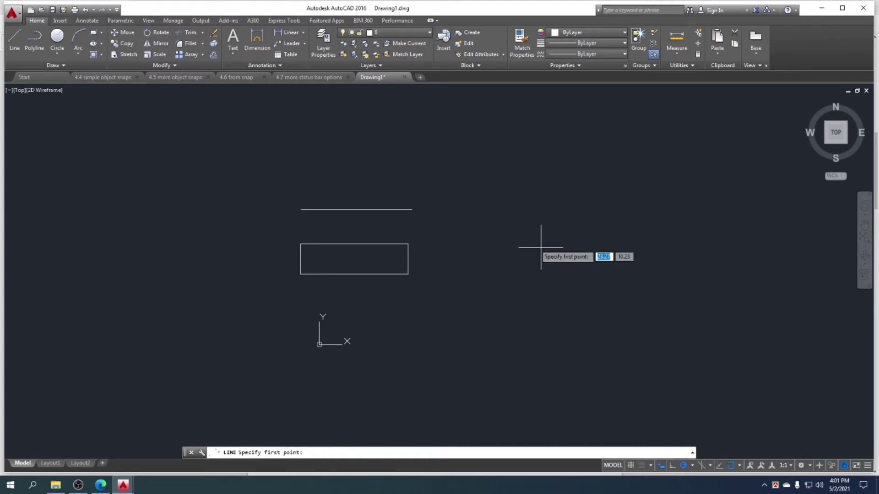
{"action": "left_click", "coordinate": [512, 245]}
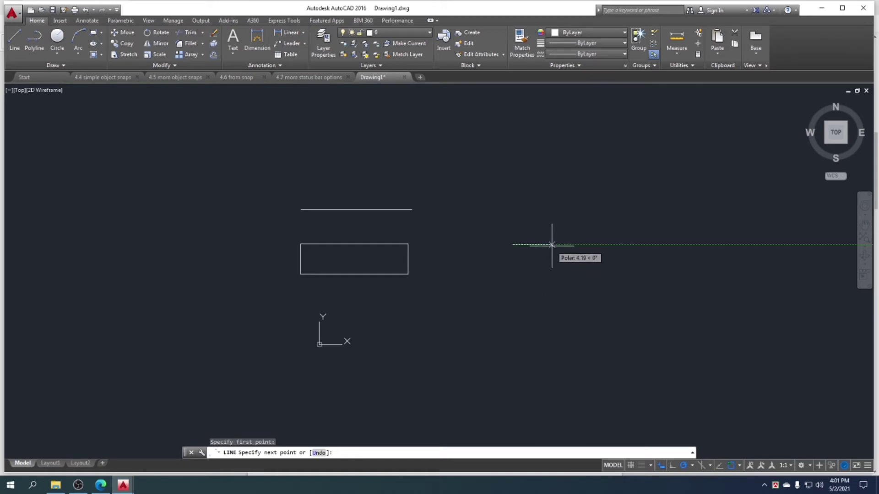
{"action": "type", "text": "10"}
{"action": "key", "text": "Return"}
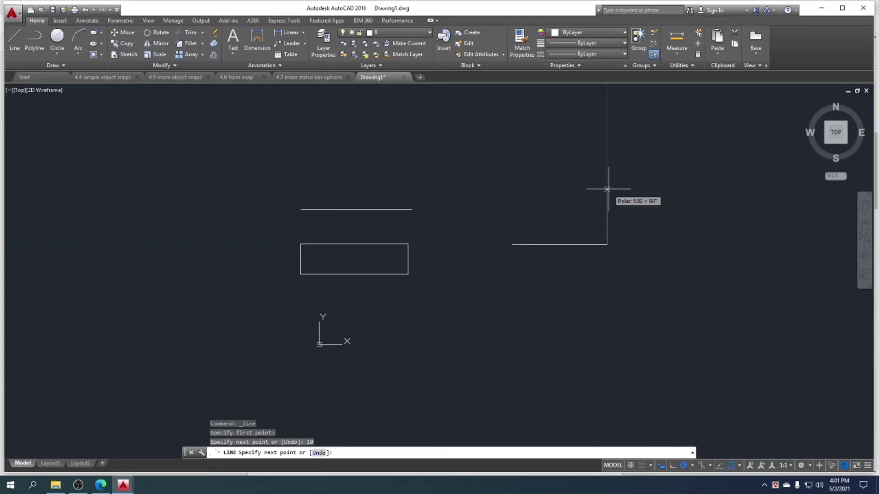
{"action": "type", "text": "10"}
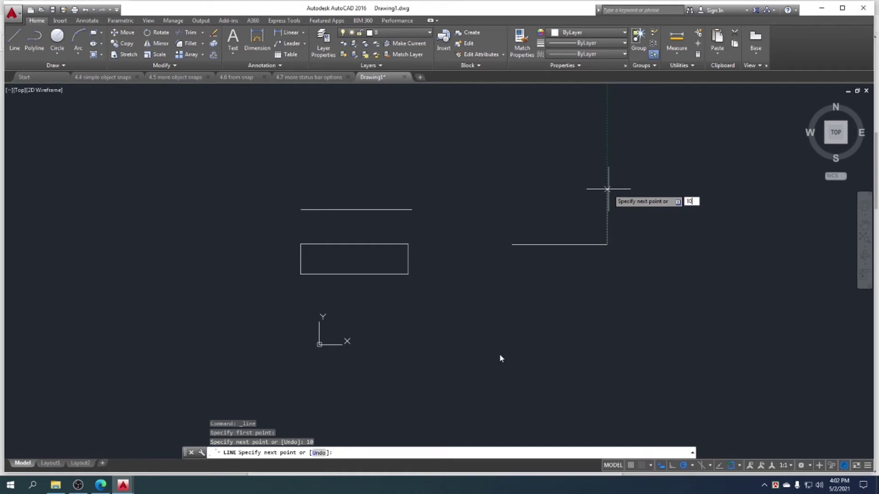
{"action": "key", "text": "Return"}
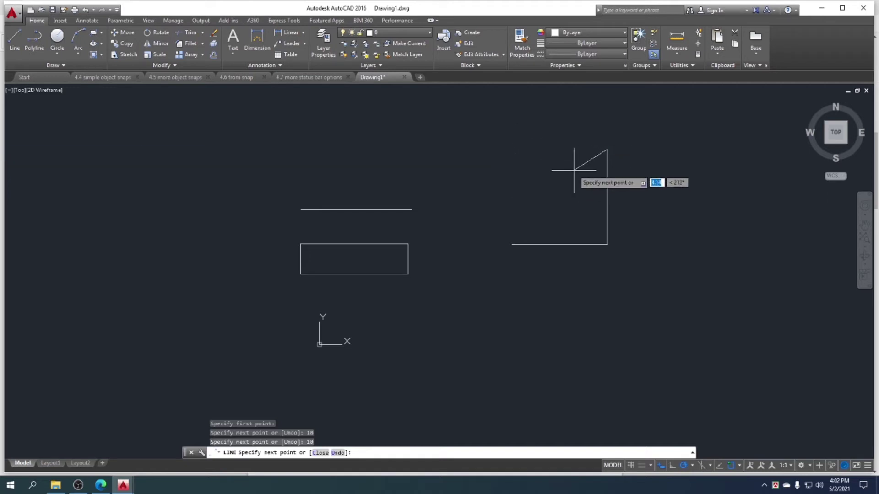
Step: Add a segment 10 units long at 45° to the end of the line chain and finish the Line command
{"action": "scroll", "coordinate": [601, 183], "scroll_direction": "down", "scroll_amount": 4}
{"action": "scroll", "coordinate": [618, 160], "scroll_direction": "down", "scroll_amount": 2}
{"action": "middle_click_drag", "start_coordinate": [618, 160], "coordinate": [549, 214]}
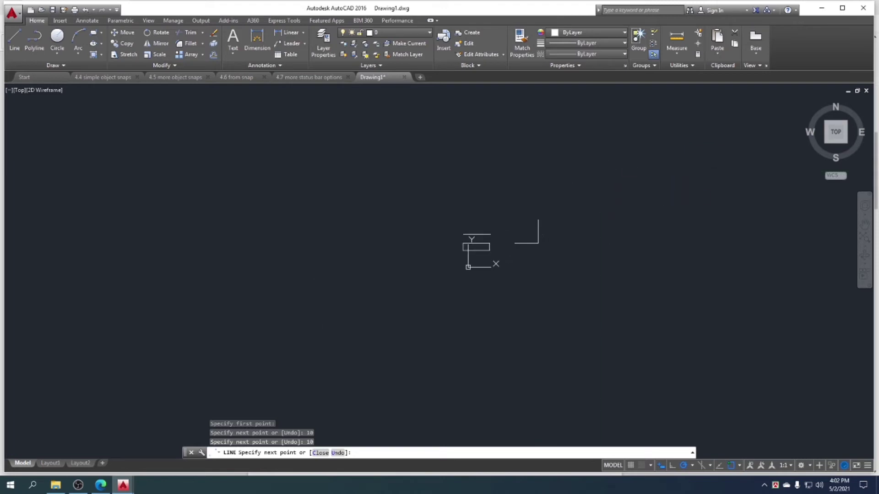
{"action": "scroll", "coordinate": [565, 195], "scroll_direction": "up", "scroll_amount": 4}
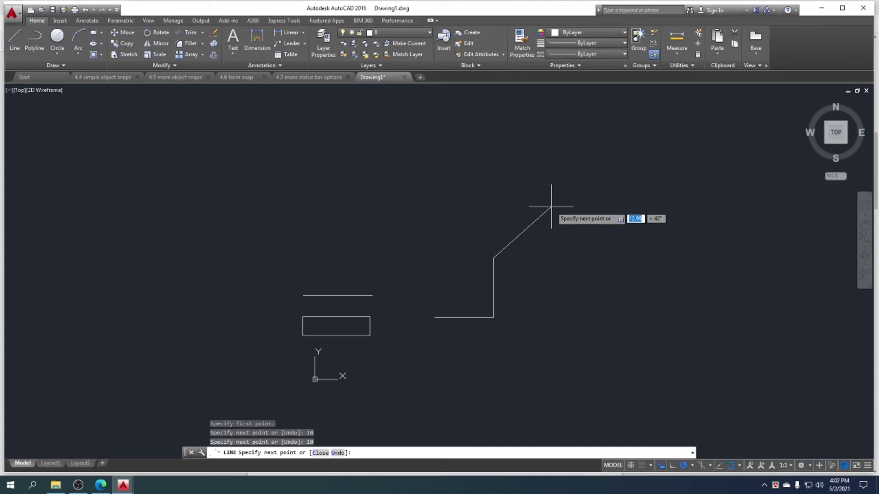
{"action": "type", "text": "10"}
{"action": "key", "text": "Tab"}
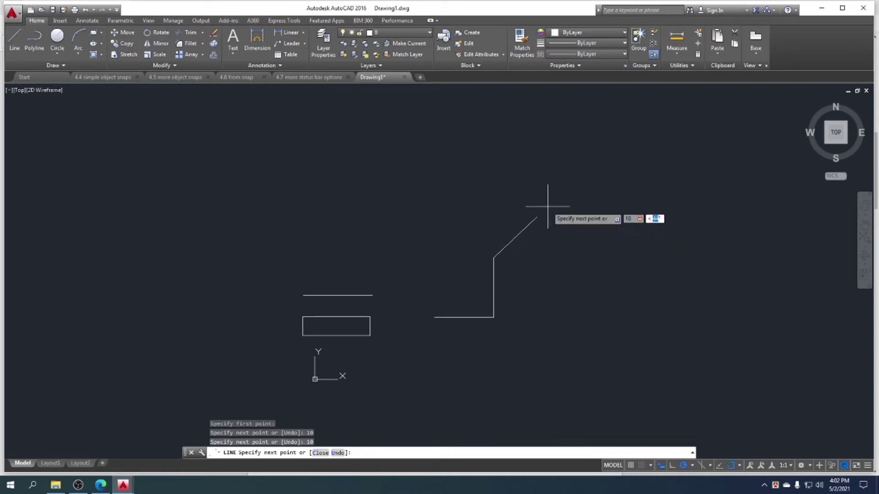
{"action": "type", "text": "45"}
{"action": "key", "text": "Return"}
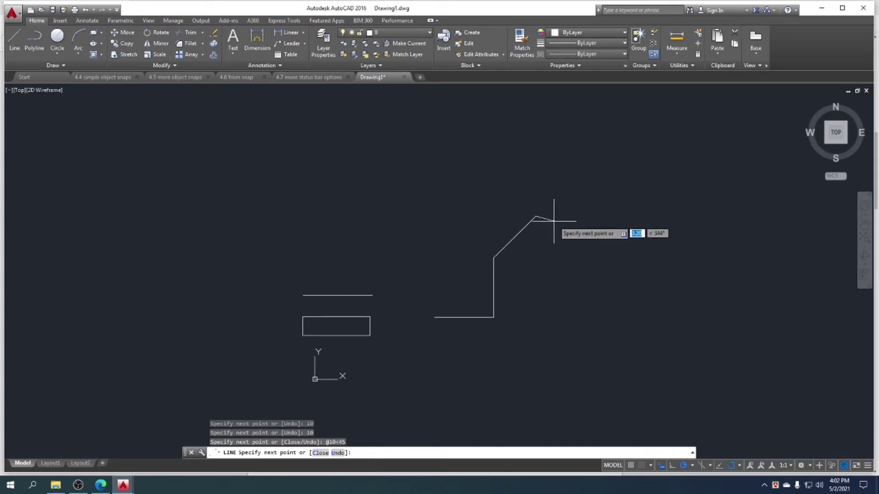
{"action": "key", "text": "Return"}
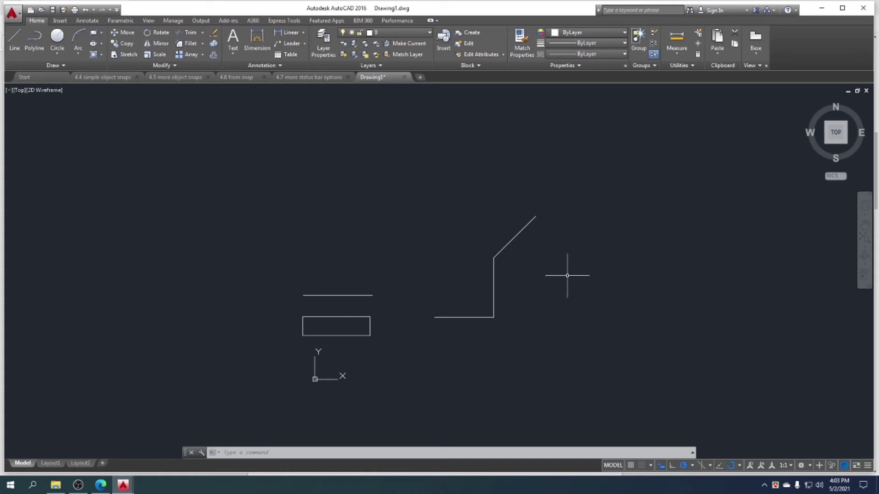
Step: Start a polyline above the line chain and set its starting and ending widths to 2
{"action": "left_click", "coordinate": [37, 51]}
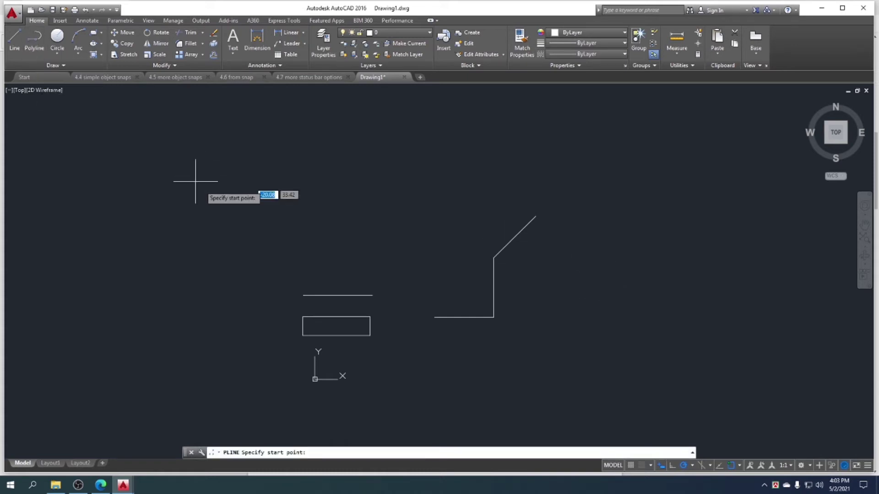
{"action": "left_click", "coordinate": [402, 194]}
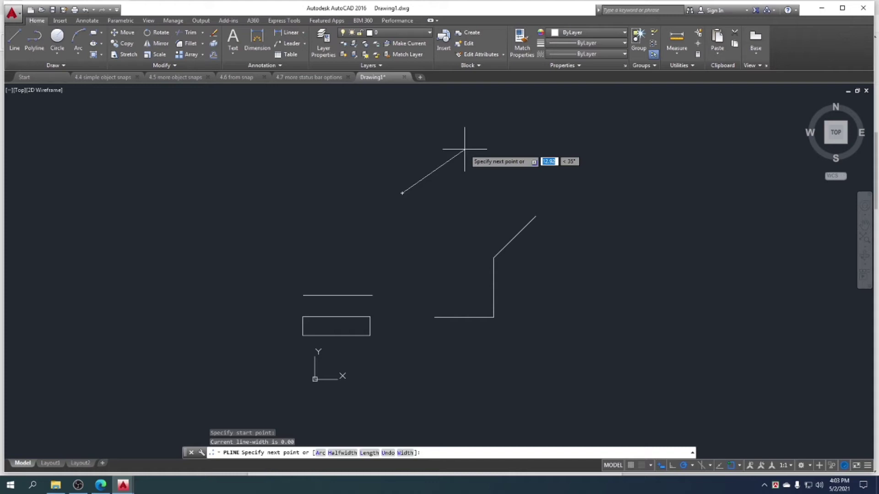
{"action": "key", "text": "Down"}
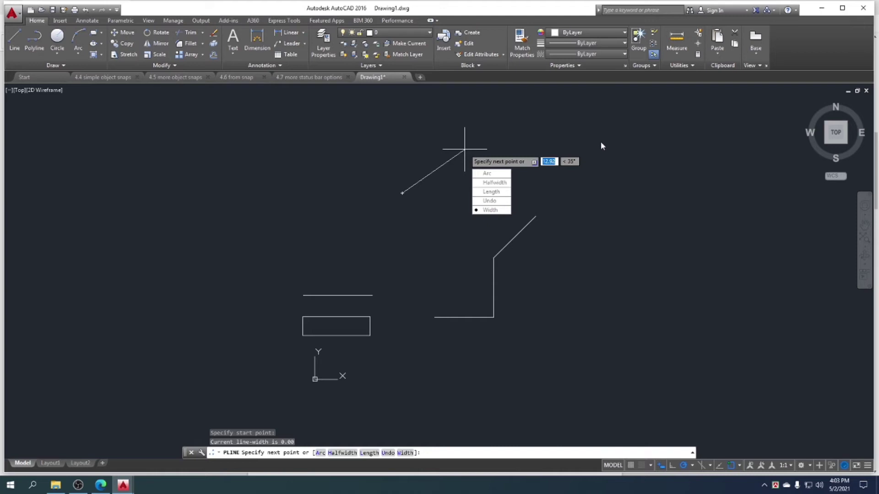
{"action": "type", "text": "w"}
{"action": "key", "text": "Return"}
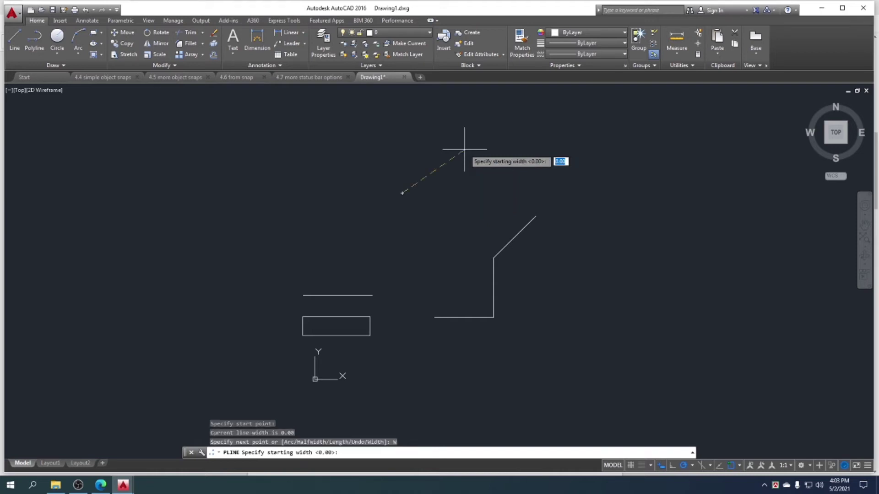
{"action": "type", "text": "2"}
{"action": "key", "text": "Return"}
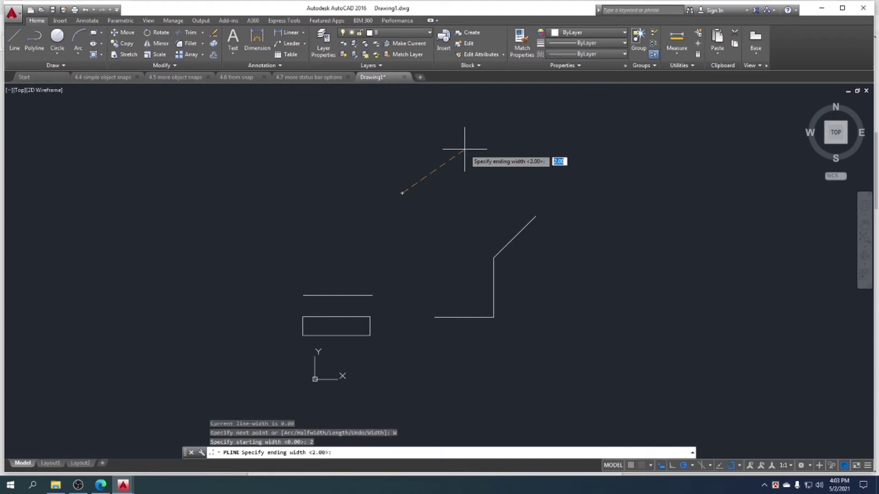
{"action": "type", "text": "2"}
{"action": "key", "text": "Return"}
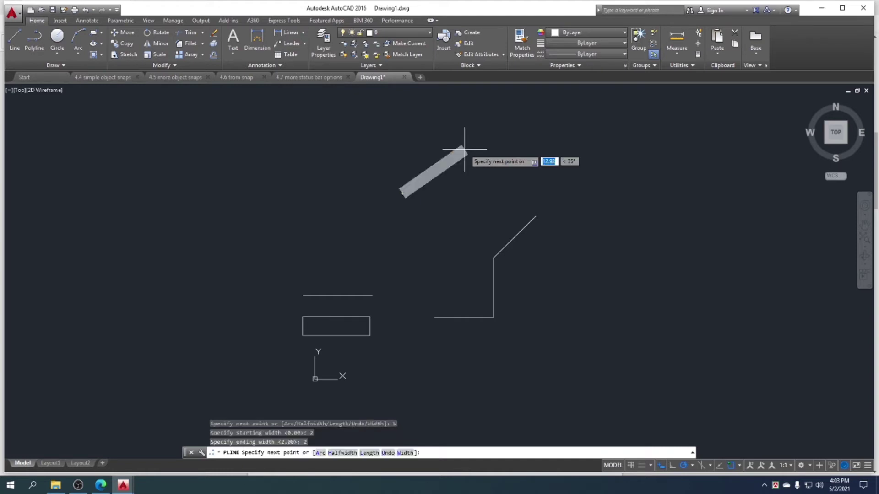
Step: Draw the first wide polyline segment 20 units long at 30°
{"action": "scroll", "coordinate": [508, 148], "scroll_direction": "down", "scroll_amount": 4}
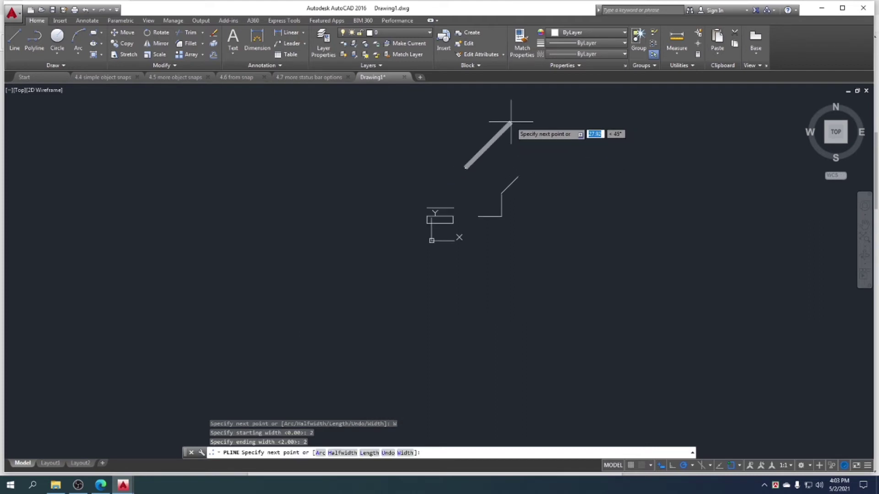
{"action": "type", "text": "20"}
{"action": "key", "text": "Tab"}
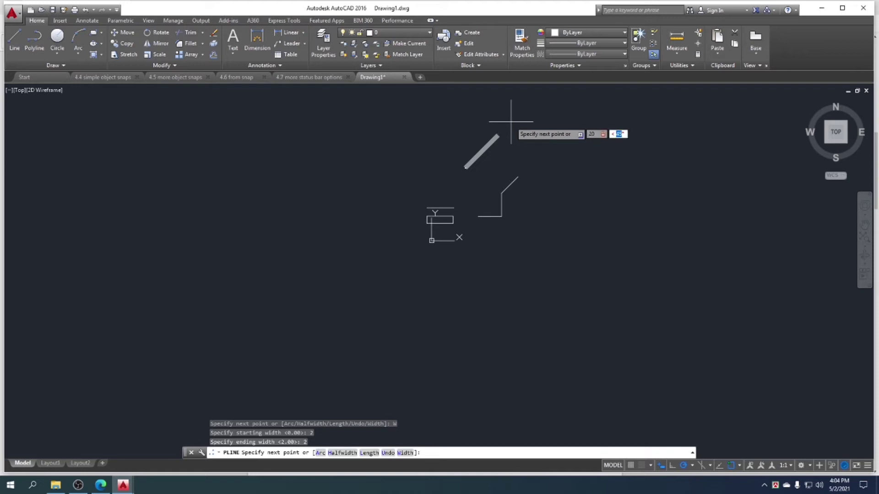
{"action": "type", "text": "30"}
{"action": "key", "text": "Return"}
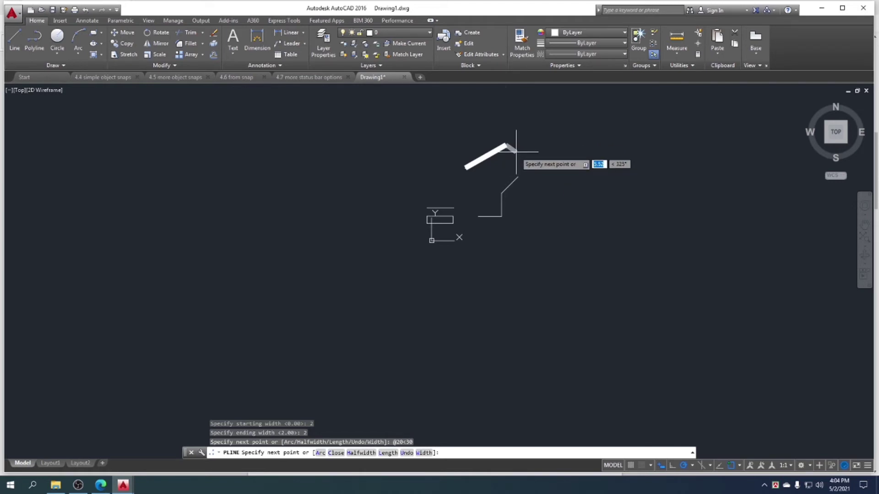
Step: Set the polyline's starting and ending widths to 0, draw two thin segments back to its start point and finish
{"action": "scroll", "coordinate": [516, 151], "scroll_direction": "up", "scroll_amount": 4}
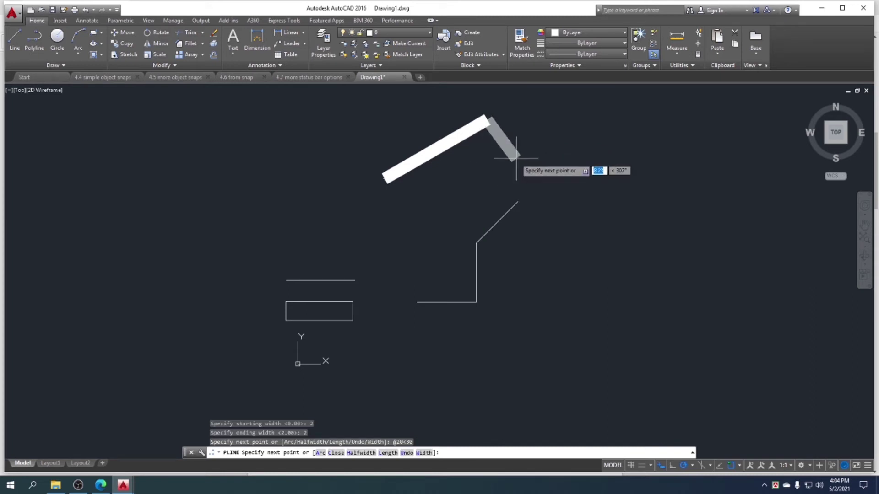
{"action": "key", "text": "Down"}
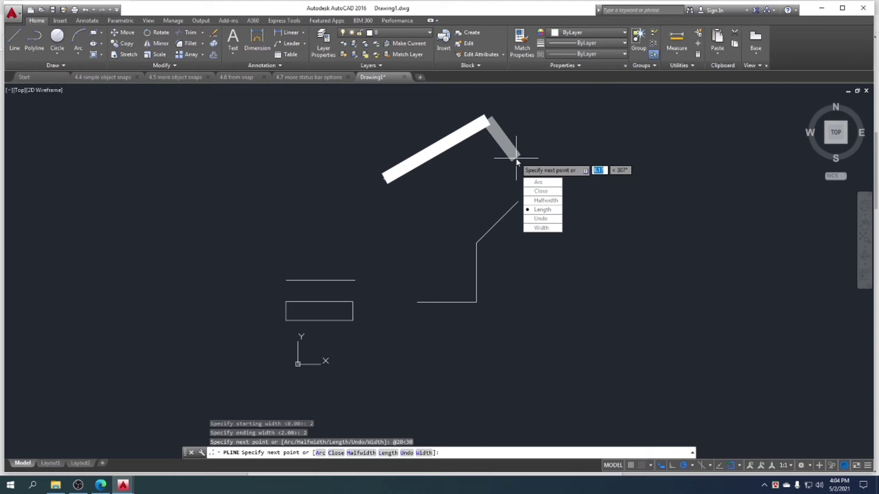
{"action": "key", "text": "Return"}
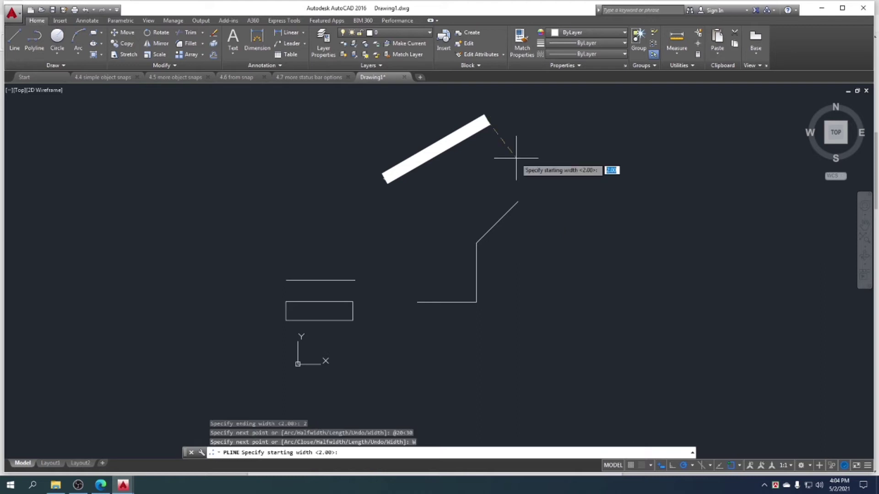
{"action": "type", "text": "0"}
{"action": "key", "text": "Return"}
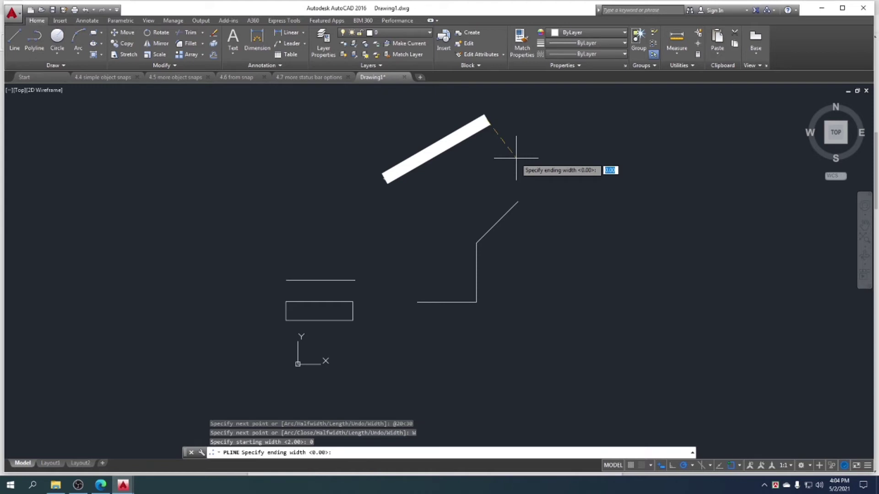
{"action": "type", "text": "0"}
{"action": "key", "text": "Return"}
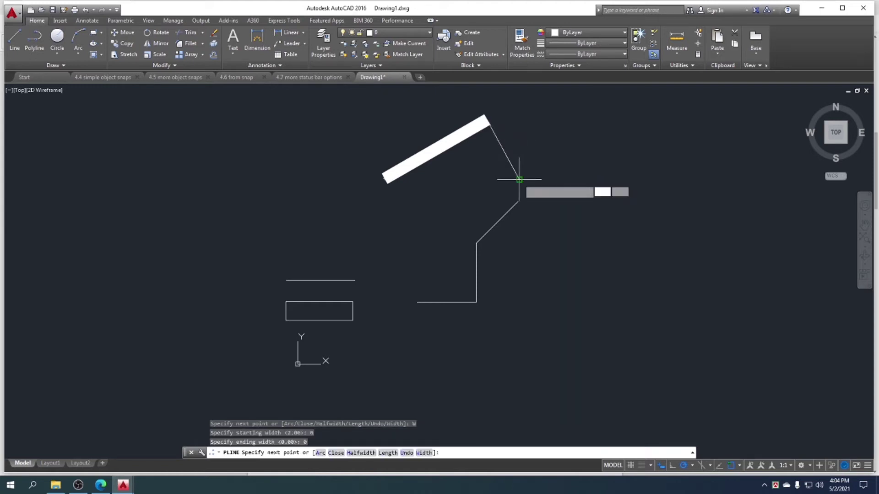
{"action": "left_click", "coordinate": [518, 179]}
{"action": "left_click", "coordinate": [386, 180]}
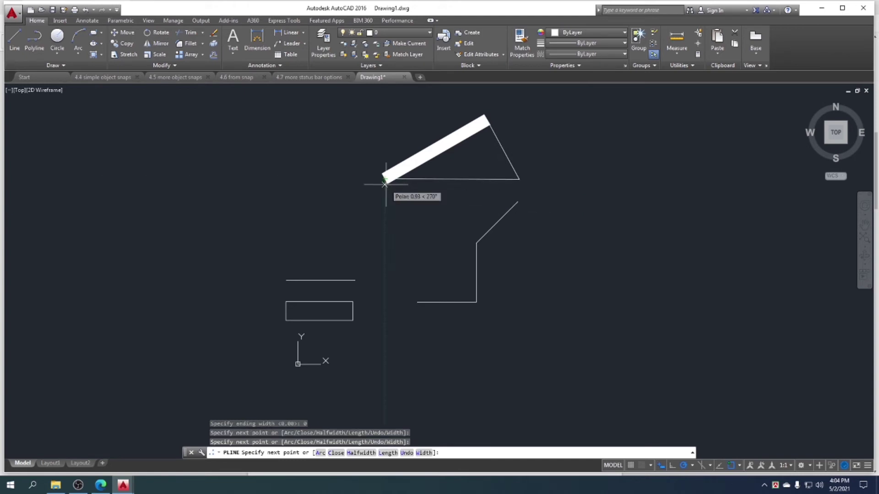
{"action": "key", "text": "Escape"}
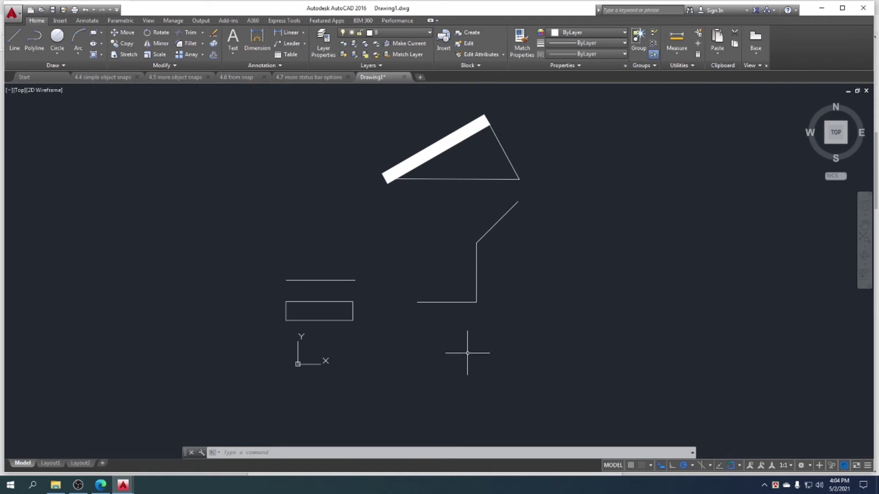
Step: Check the Simple object snaps topic in the course outline PDF, and switch to the AutoCAD drawing 4.4 simple object snaps.dwg
{"action": "left_click", "coordinate": [101, 485]}
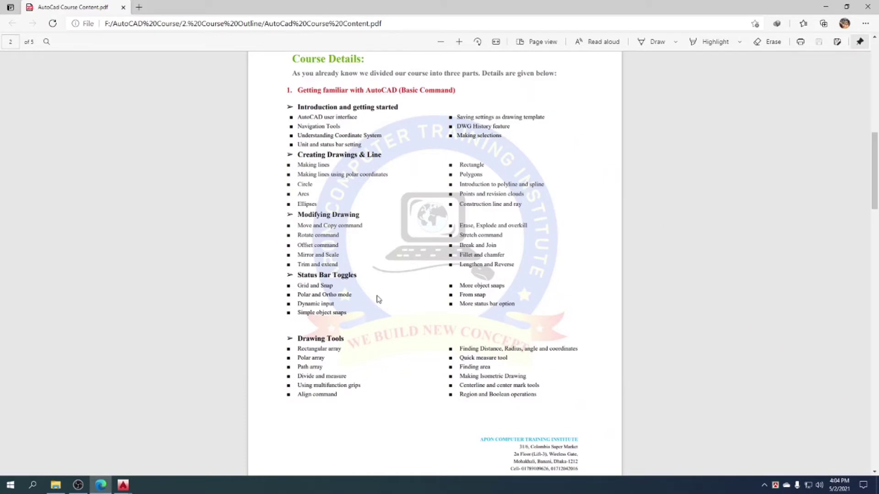
{"action": "left_click_drag", "start_coordinate": [319, 312], "coordinate": [273, 314]}
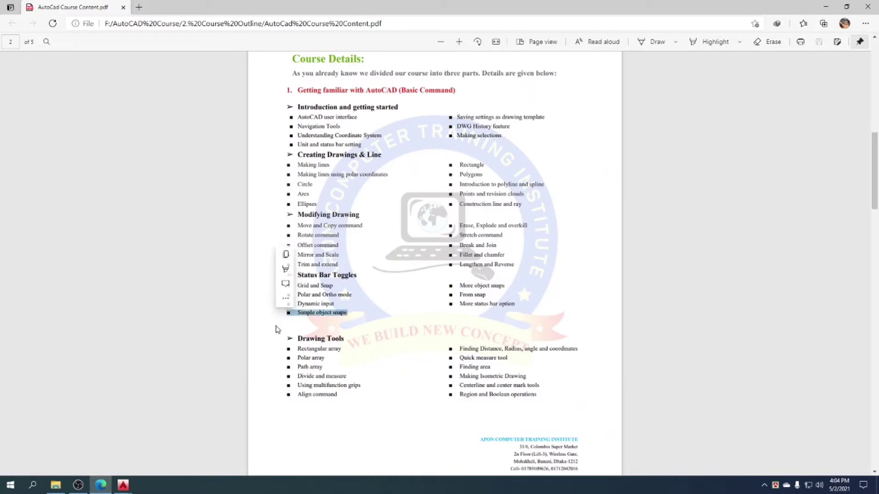
{"action": "left_click", "coordinate": [330, 323]}
{"action": "left_click", "coordinate": [123, 485]}
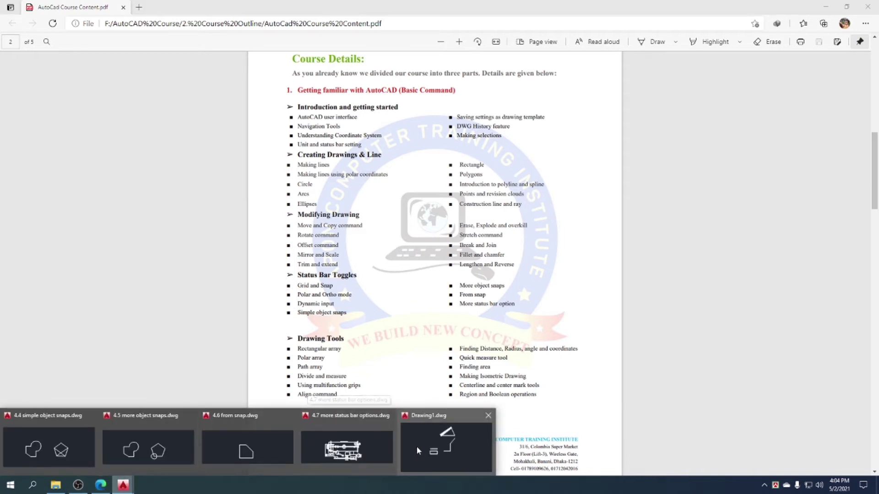
{"action": "left_click", "coordinate": [62, 452]}
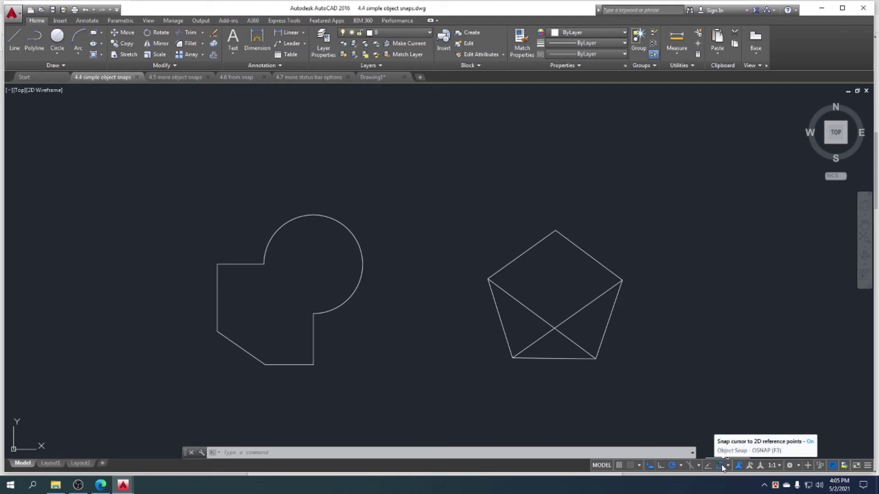
Step: With object snap off, draw a slanted line by eye from the left shape's upper-left corner and inspect where it meets the corner
{"action": "key", "text": "F3"}
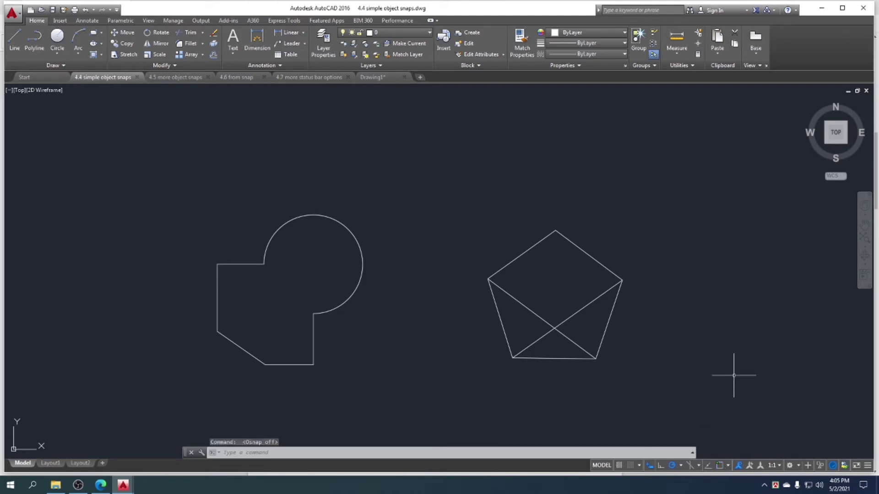
{"action": "left_click", "coordinate": [720, 466]}
{"action": "left_click", "coordinate": [15, 41]}
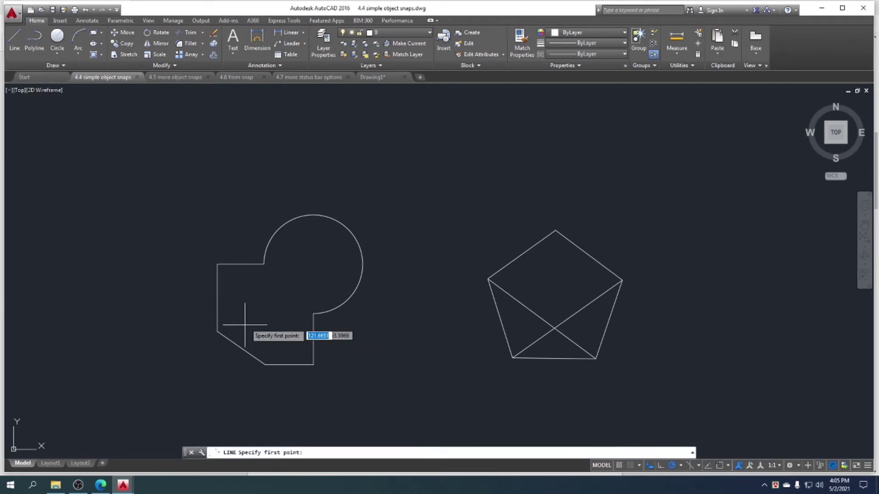
{"action": "left_click", "coordinate": [217, 264]}
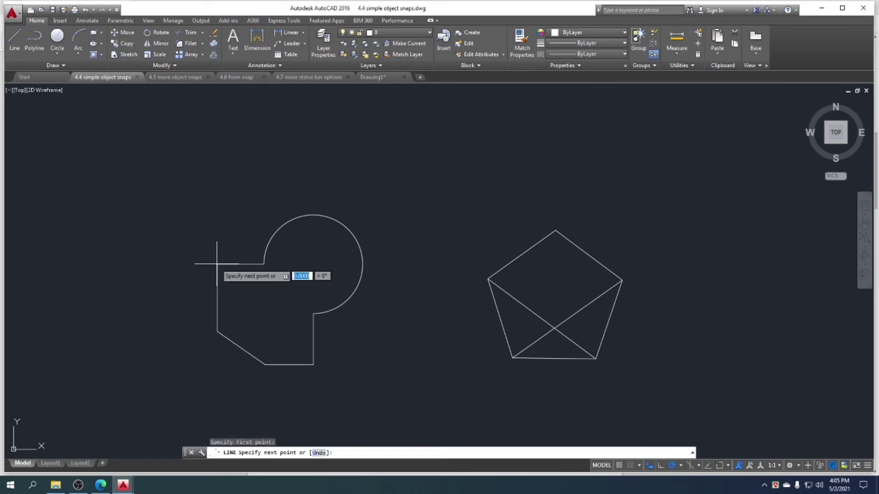
{"action": "left_click", "coordinate": [166, 179]}
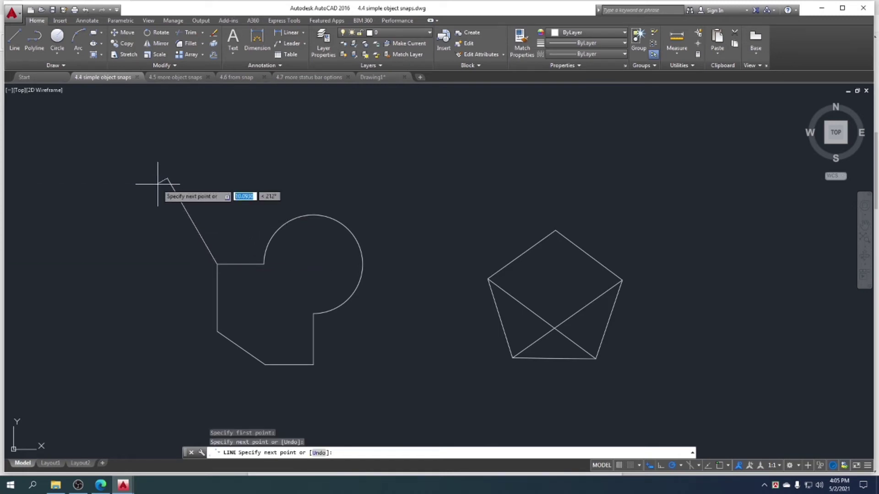
{"action": "key", "text": "Escape"}
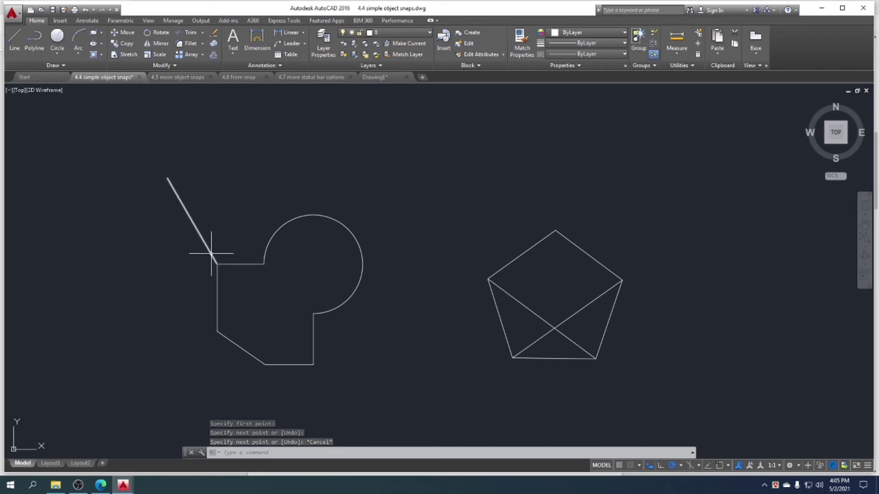
{"action": "scroll", "coordinate": [209, 266], "scroll_direction": "up", "scroll_amount": 6}
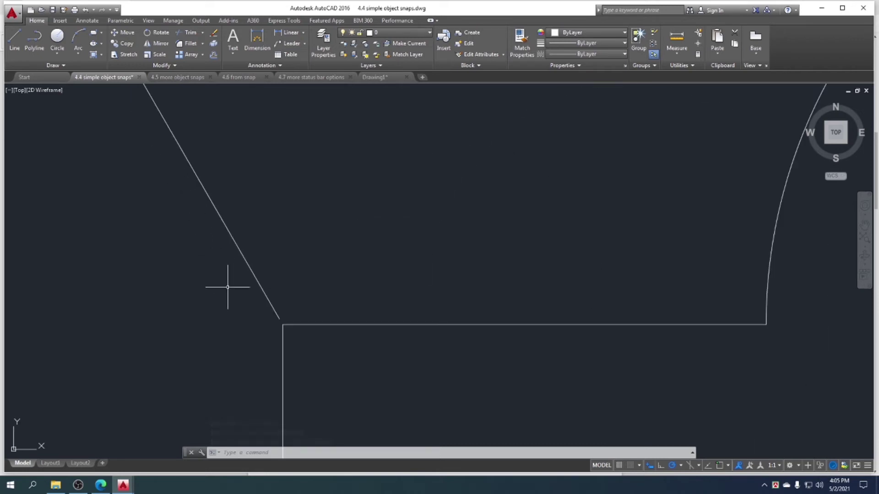
{"action": "middle_click_drag", "start_coordinate": [177, 270], "coordinate": [213, 286]}
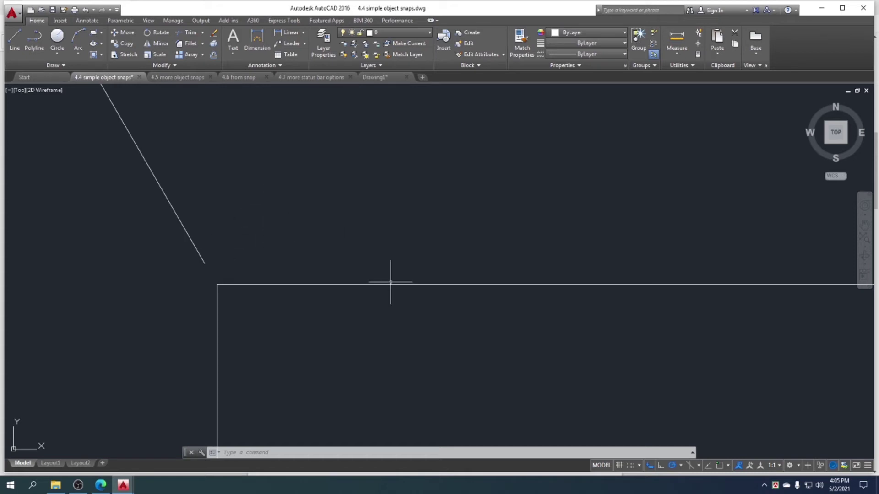
Step: Turn object snap back on and delete the slanted line near the left shape's corner
{"action": "left_click", "coordinate": [722, 466]}
{"action": "left_click", "coordinate": [215, 204]}
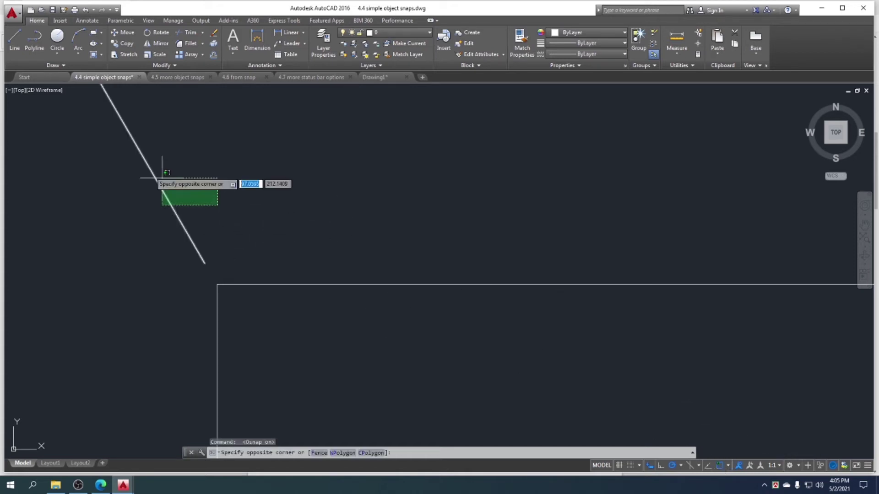
{"action": "left_click", "coordinate": [129, 164]}
{"action": "key", "text": "Delete"}
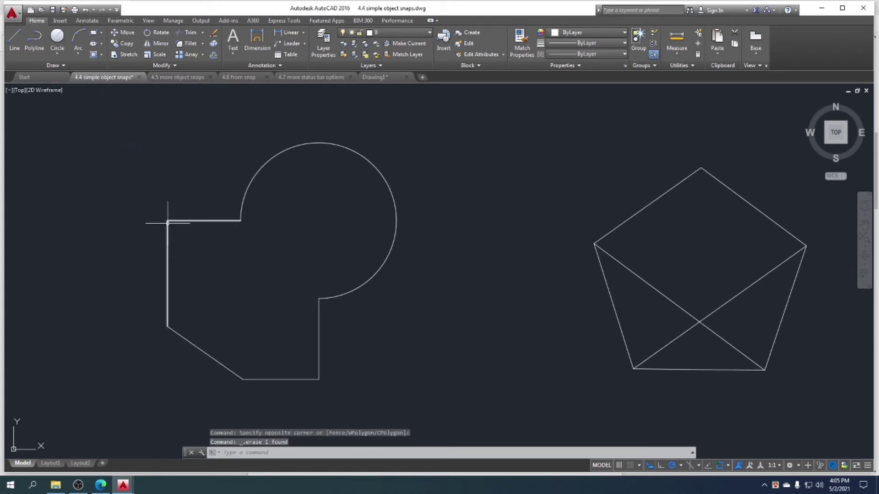
Step: Draw a slanted line snapped to the endpoint at the left shape's upper-left corner and inspect the join up close
{"action": "left_click", "coordinate": [14, 37]}
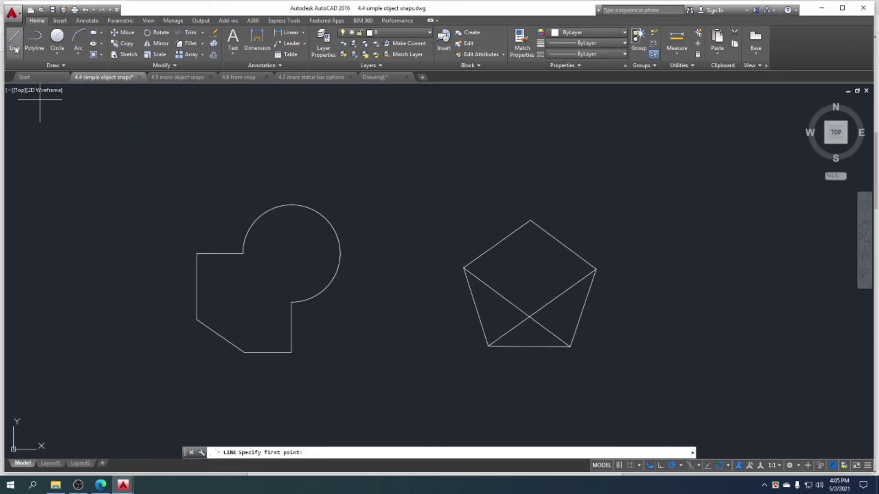
{"action": "left_click", "coordinate": [196, 253]}
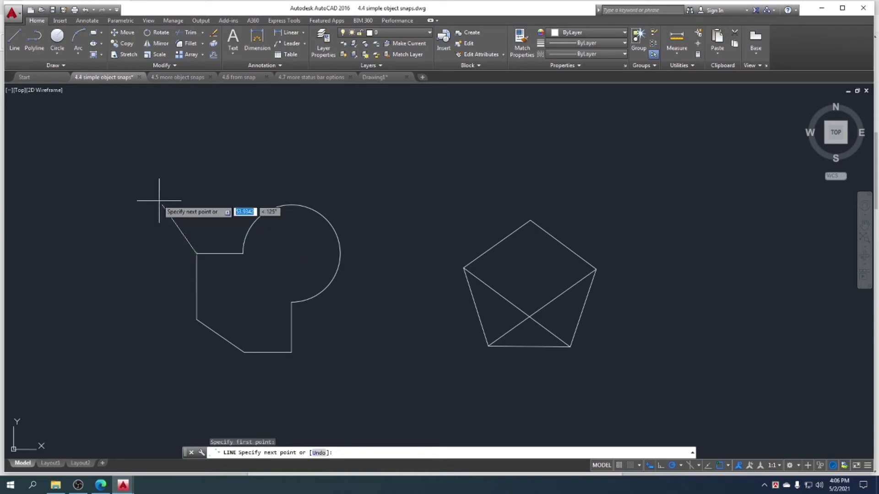
{"action": "left_click", "coordinate": [136, 174]}
{"action": "key", "text": "Escape"}
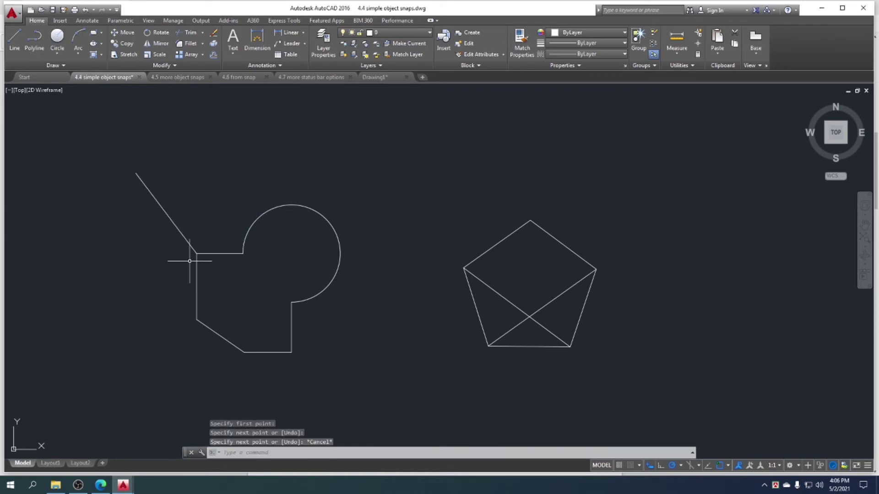
{"action": "scroll", "coordinate": [190, 261], "scroll_direction": "up", "scroll_amount": 10}
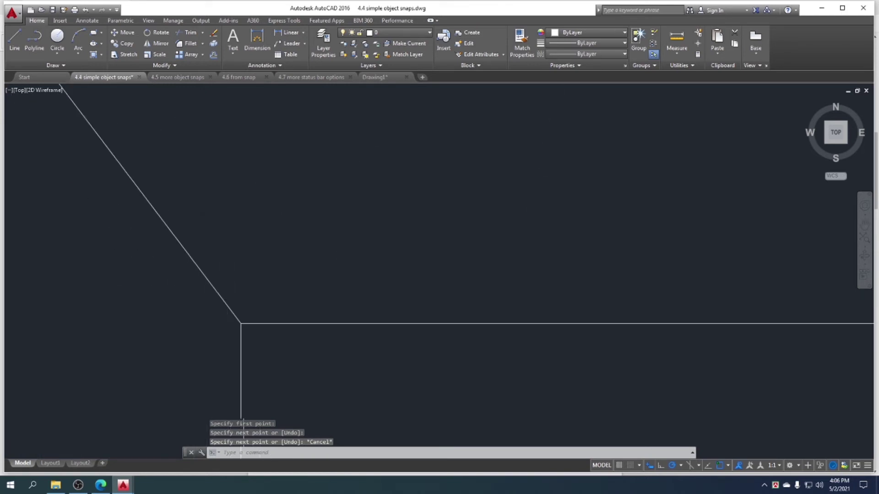
{"action": "middle_click_drag", "start_coordinate": [211, 287], "coordinate": [223, 331]}
{"action": "middle_click_drag", "start_coordinate": [263, 367], "coordinate": [253, 280]}
{"action": "middle_click_drag", "start_coordinate": [288, 331], "coordinate": [285, 298]}
{"action": "scroll", "coordinate": [260, 266], "scroll_direction": "down", "scroll_amount": 8}
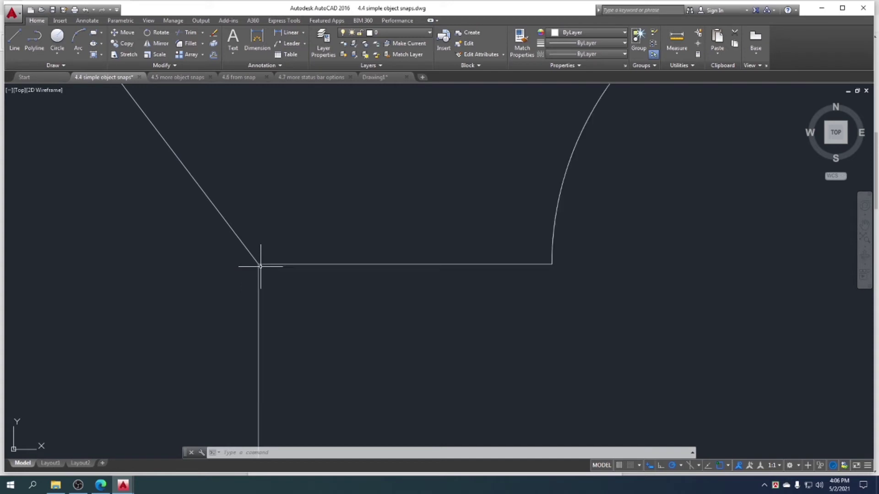
{"action": "scroll", "coordinate": [261, 266], "scroll_direction": "down", "scroll_amount": 3}
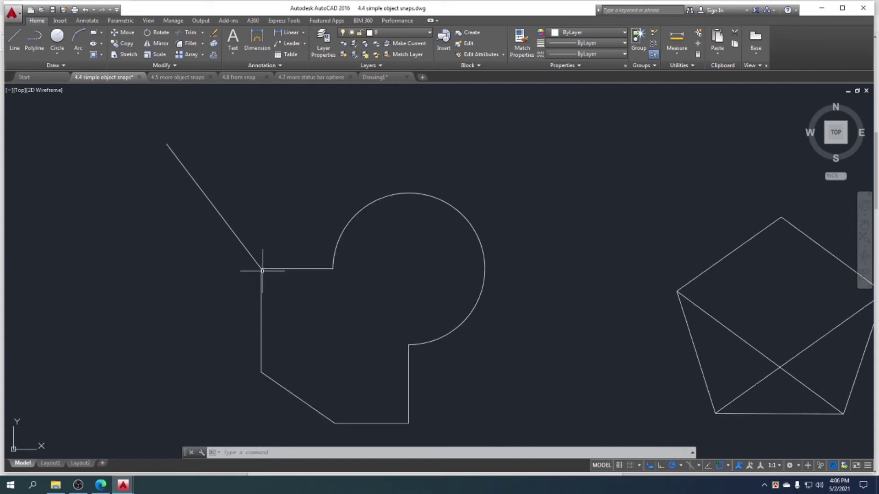
Step: Review the available object snap modes and delete the slanted line at the left shape's upper-left corner
{"action": "left_click", "coordinate": [728, 466]}
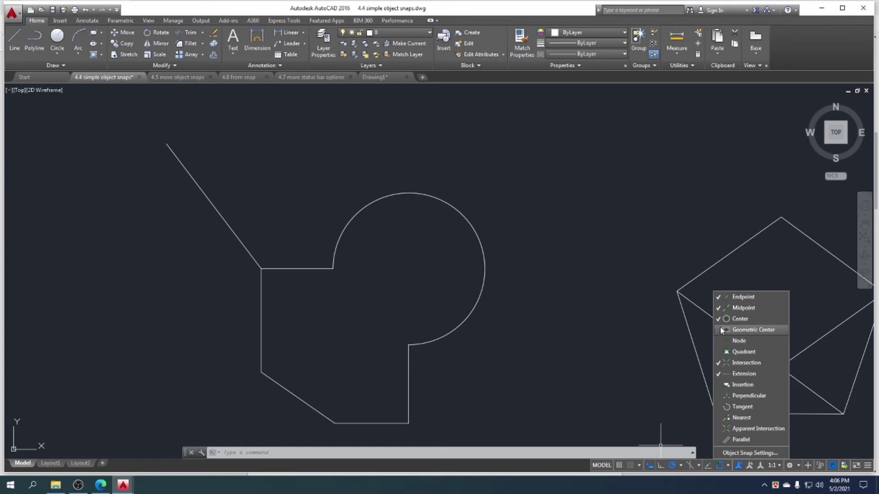
{"action": "left_click", "coordinate": [504, 354]}
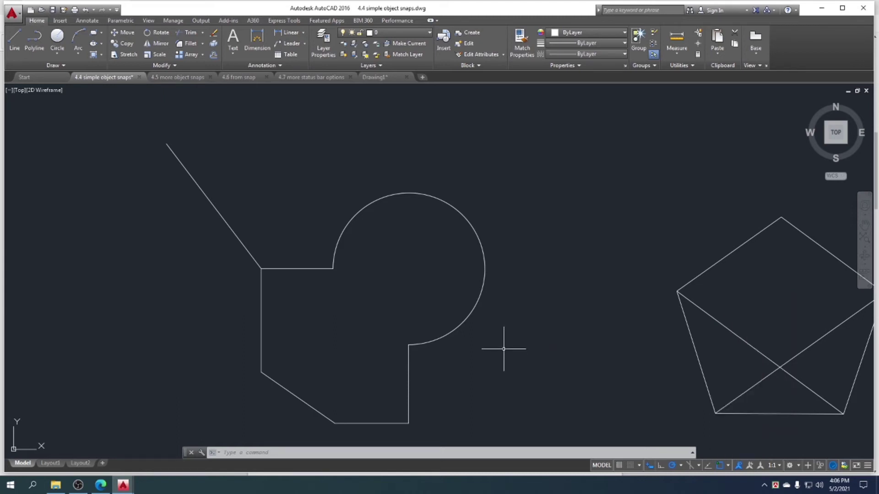
{"action": "left_click", "coordinate": [218, 201]}
{"action": "left_click", "coordinate": [200, 187]}
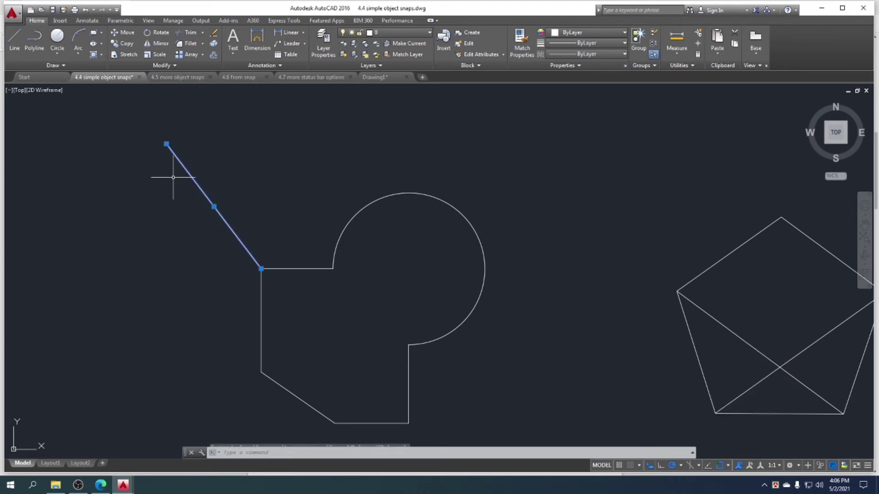
{"action": "key", "text": "Delete"}
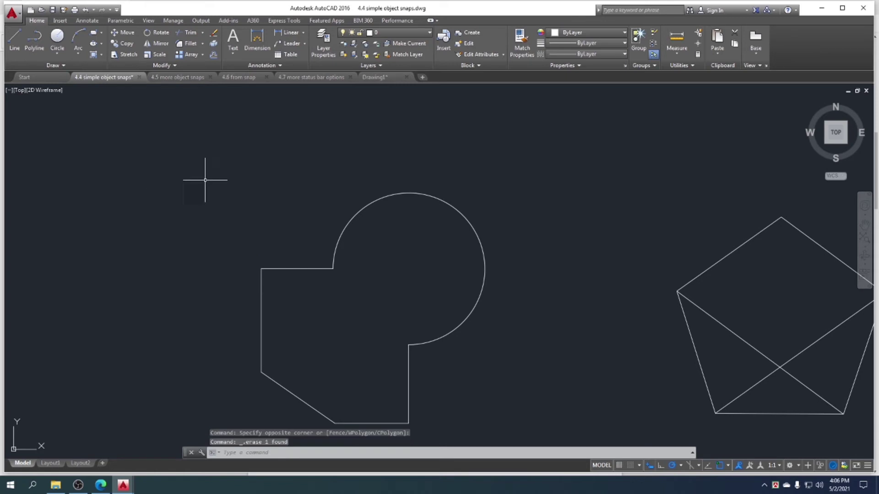
{"action": "left_click", "coordinate": [14, 39]}
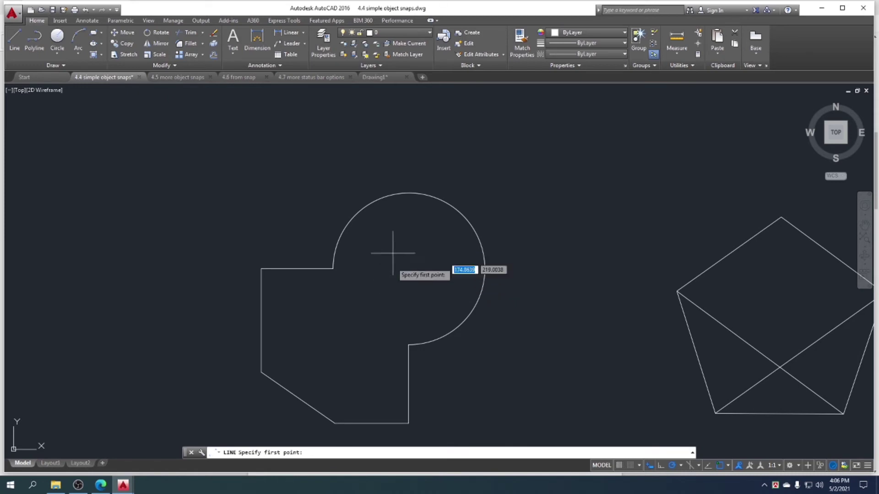
{"action": "left_click", "coordinate": [728, 465]}
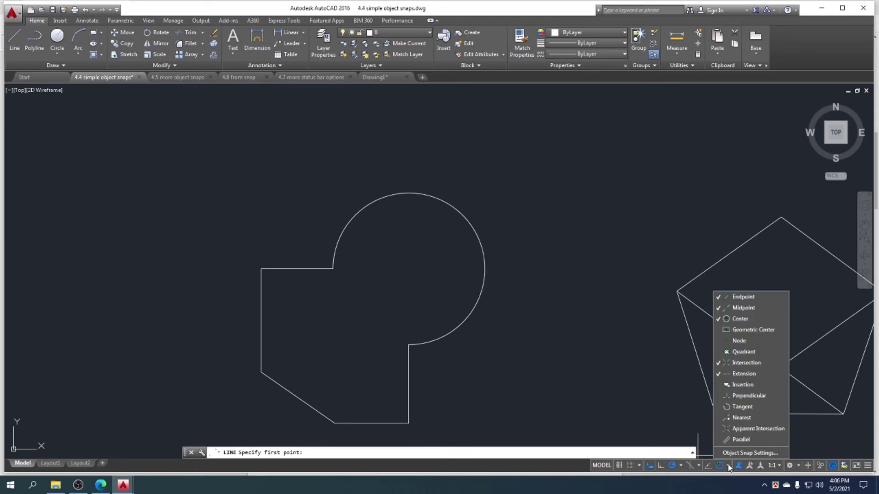
{"action": "left_click", "coordinate": [740, 319]}
{"action": "left_click", "coordinate": [744, 321]}
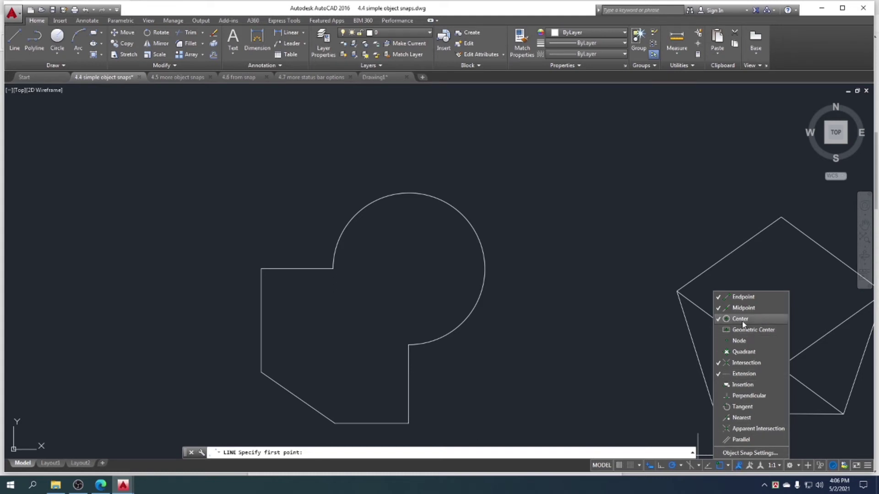
{"action": "left_click", "coordinate": [417, 258]}
{"action": "left_click", "coordinate": [461, 215]}
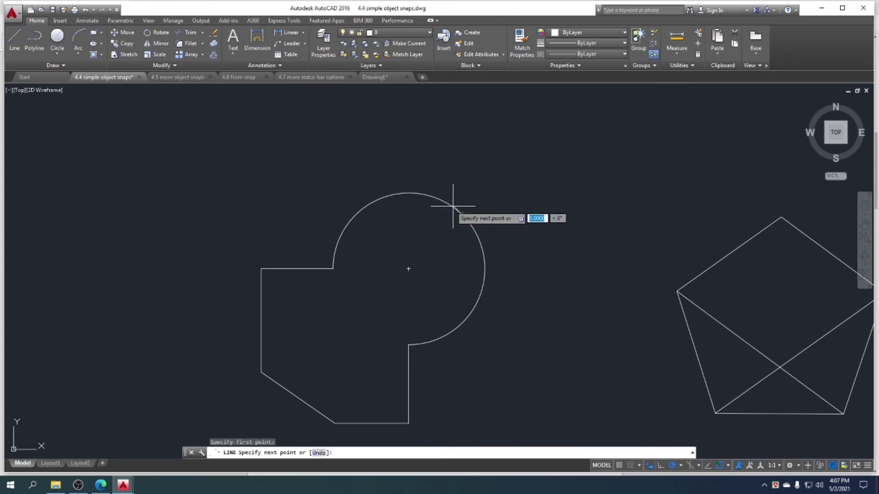
{"action": "key", "text": "Escape"}
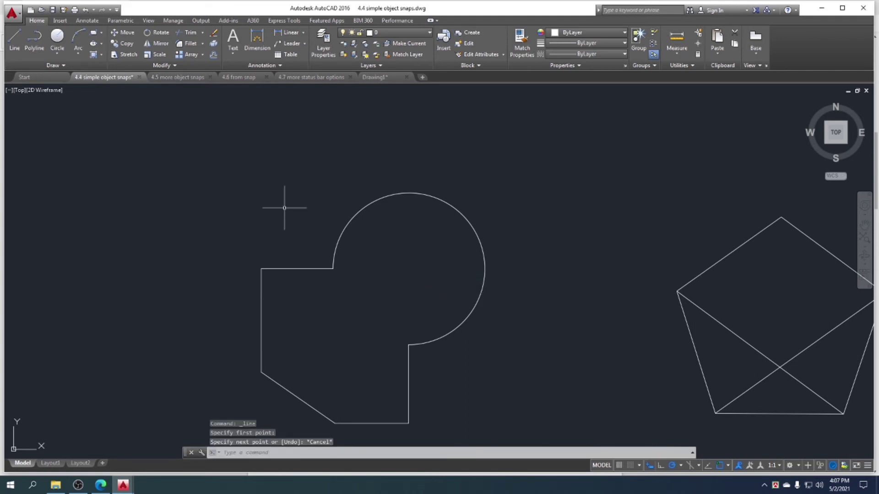
Step: Draw a line snapped to the arc's center, running down to a point inside the left shape
{"action": "left_click", "coordinate": [15, 41]}
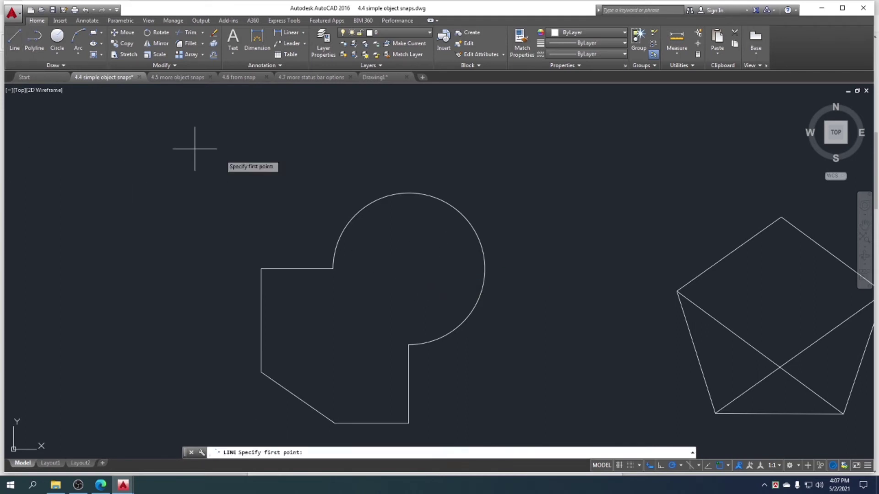
{"action": "left_click", "coordinate": [409, 269]}
{"action": "left_click", "coordinate": [338, 353]}
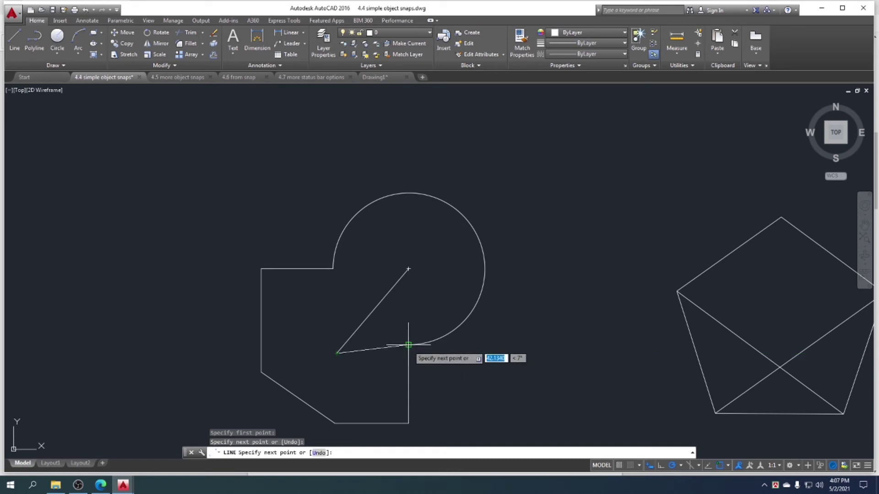
{"action": "key", "text": "Escape"}
Step: Delete the line drawn from the arc's center
{"action": "left_click", "coordinate": [393, 330]}
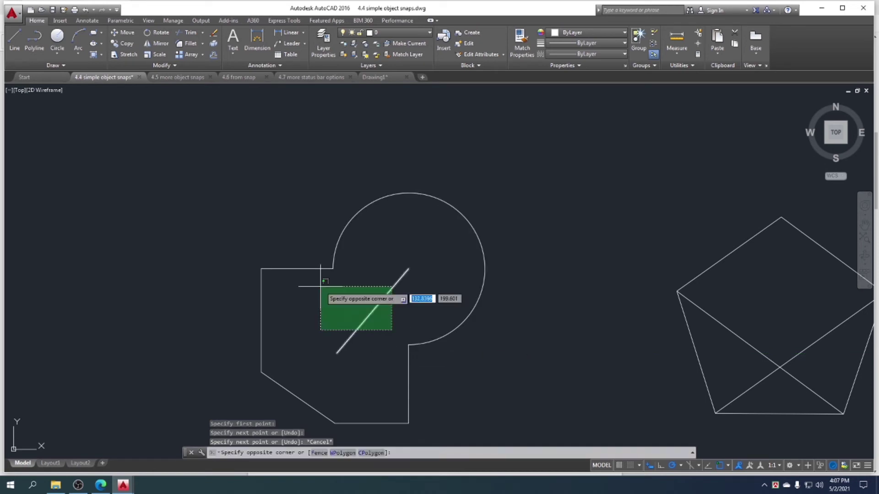
{"action": "left_click", "coordinate": [320, 286]}
{"action": "key", "text": "Delete"}
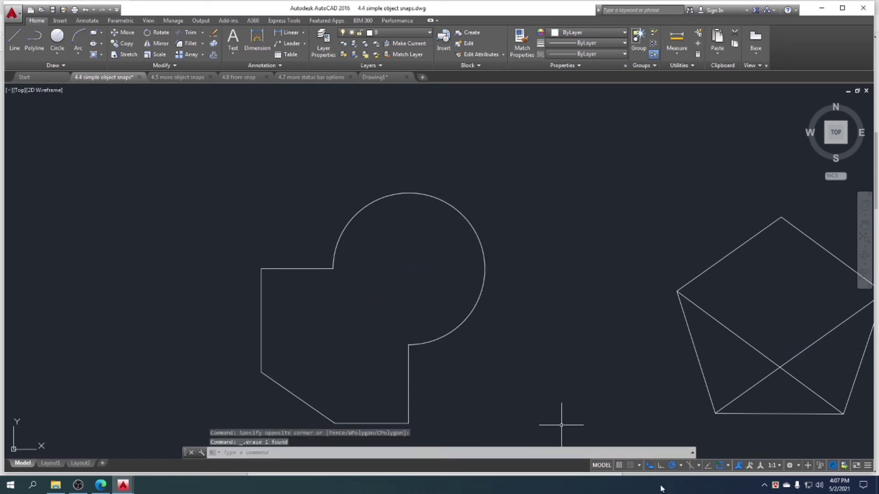
Step: Check the enabled object snap modes and preview the Extension snap above the left shape's upper-left corner with the Line command
{"action": "left_click", "coordinate": [728, 466]}
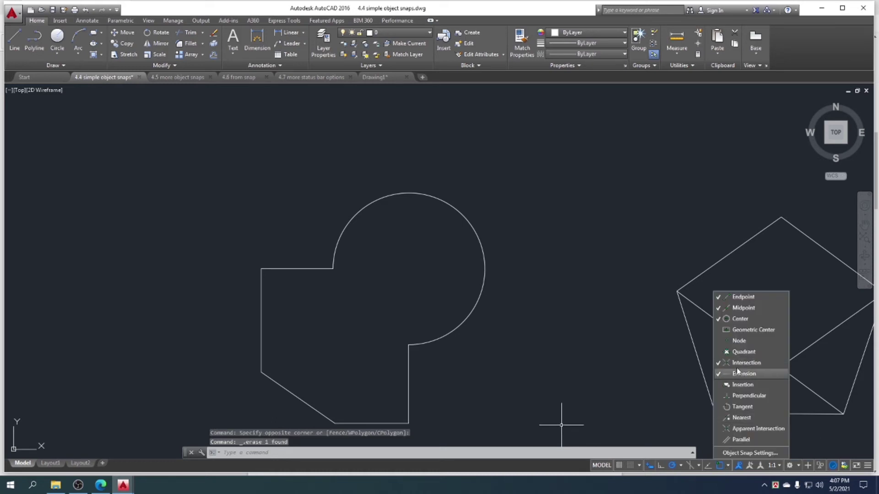
{"action": "left_click", "coordinate": [553, 377]}
{"action": "left_click", "coordinate": [9, 49]}
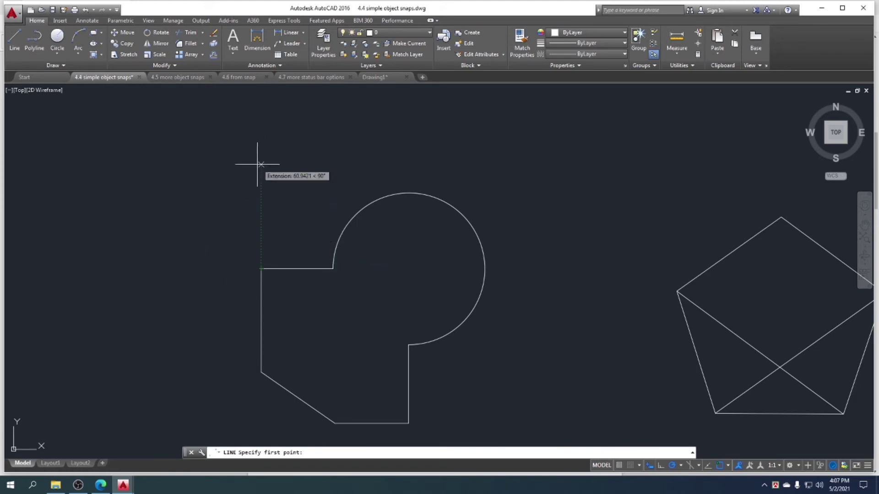
{"action": "key", "text": "Escape"}
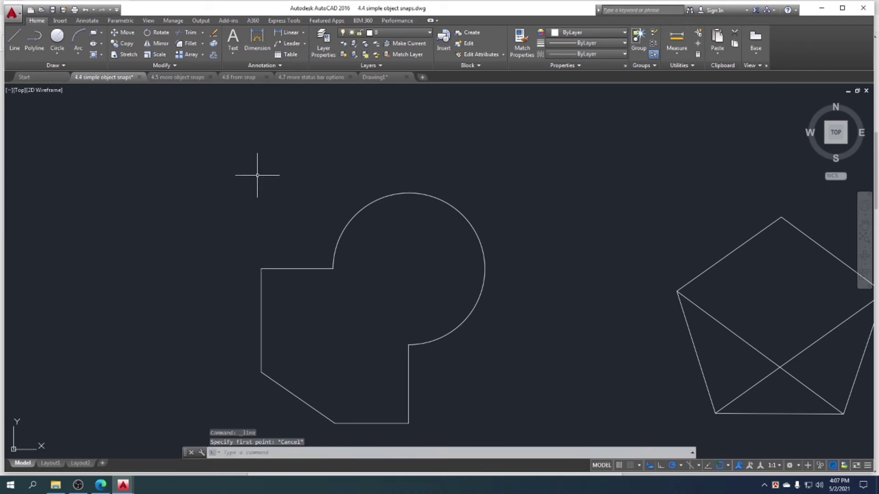
Step: Draw a short line below the left shape that lies on the extension of its lower-left sloping edge
{"action": "middle_click_drag", "start_coordinate": [294, 383], "coordinate": [331, 293]}
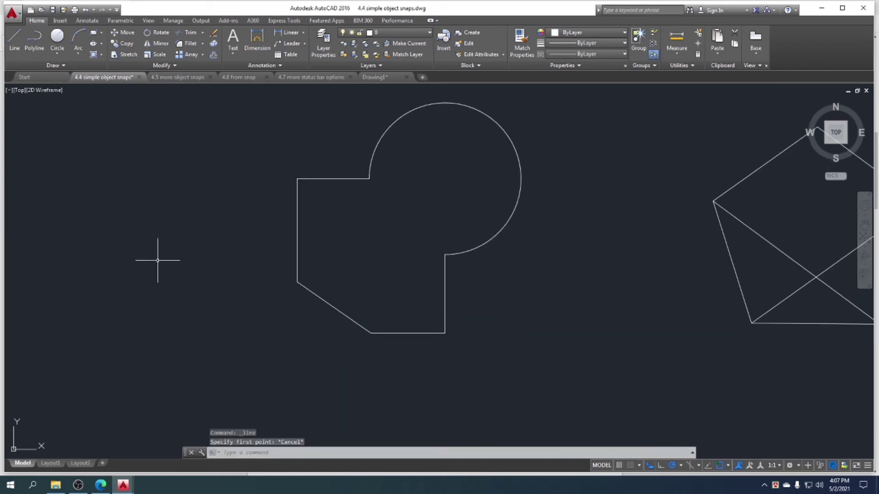
{"action": "key", "text": "Return"}
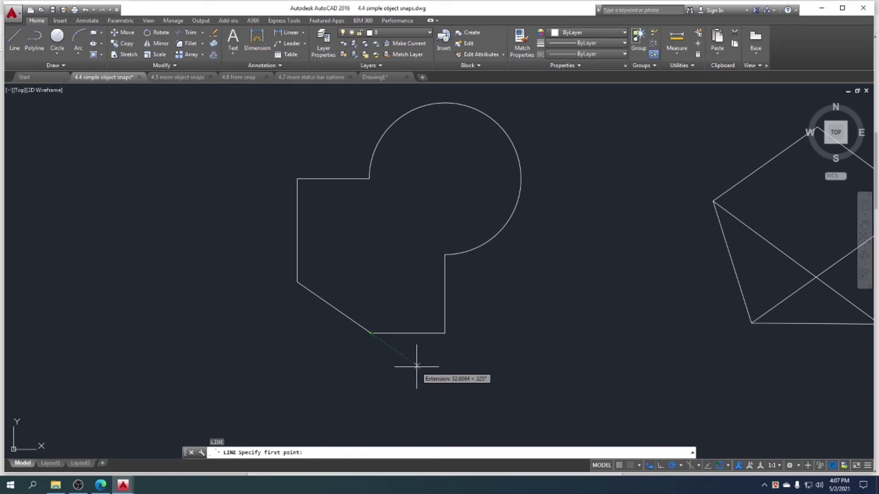
{"action": "left_click", "coordinate": [444, 384]}
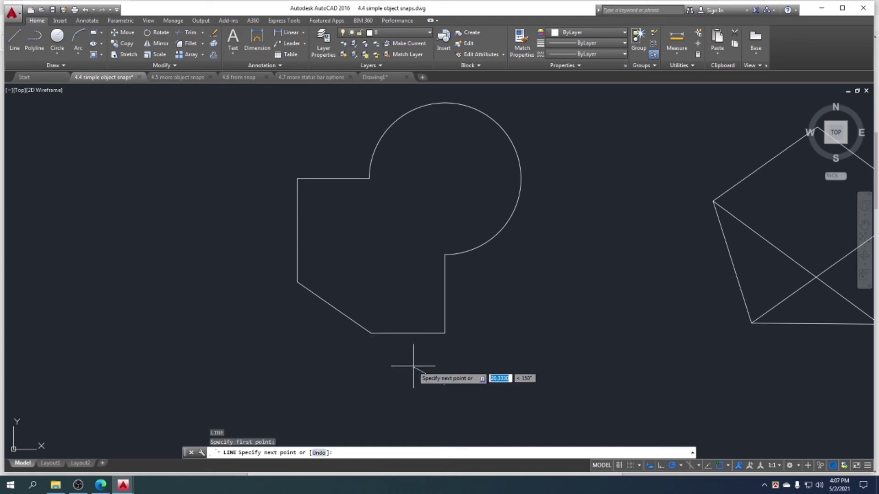
{"action": "left_click", "coordinate": [391, 348]}
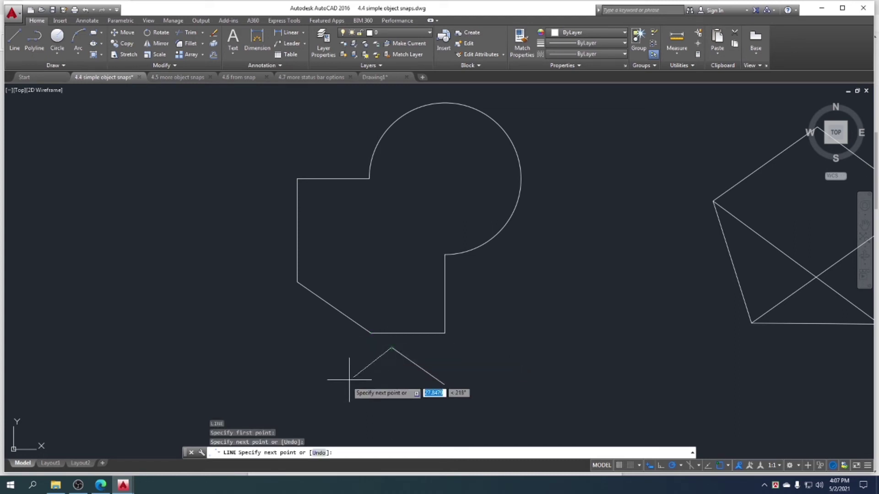
{"action": "key", "text": "Escape"}
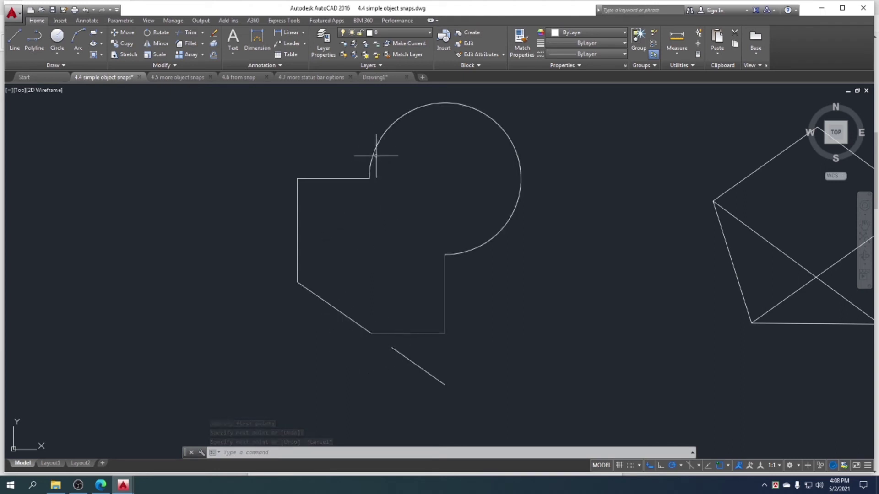
Step: Draw a line from a point on the arc's extension inside the left shape to the arc's center
{"action": "left_click", "coordinate": [15, 38]}
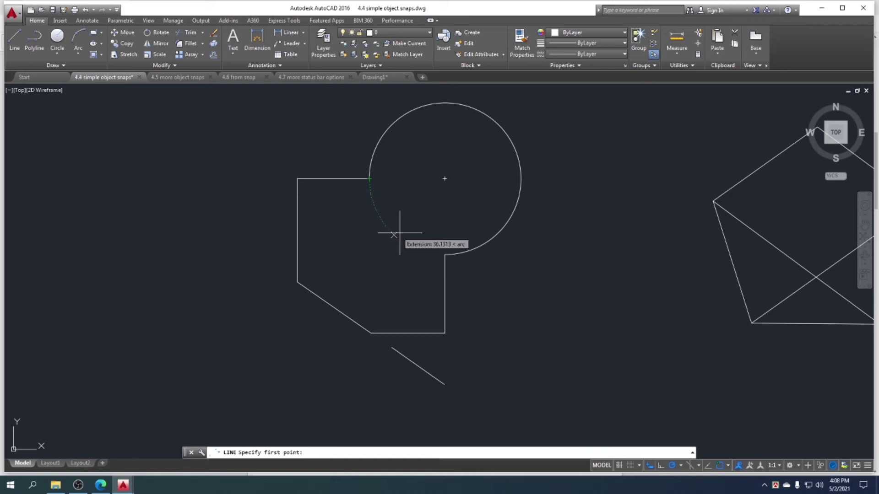
{"action": "left_click", "coordinate": [418, 250]}
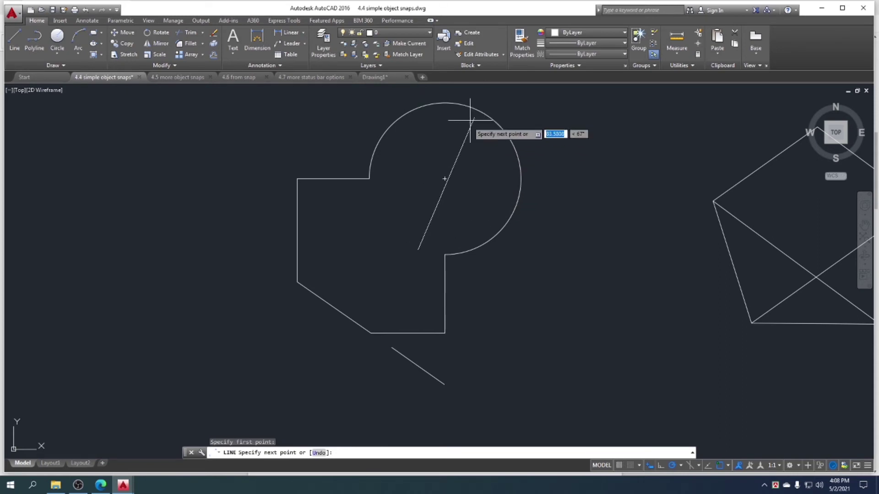
{"action": "left_click", "coordinate": [445, 178]}
{"action": "key", "text": "Escape"}
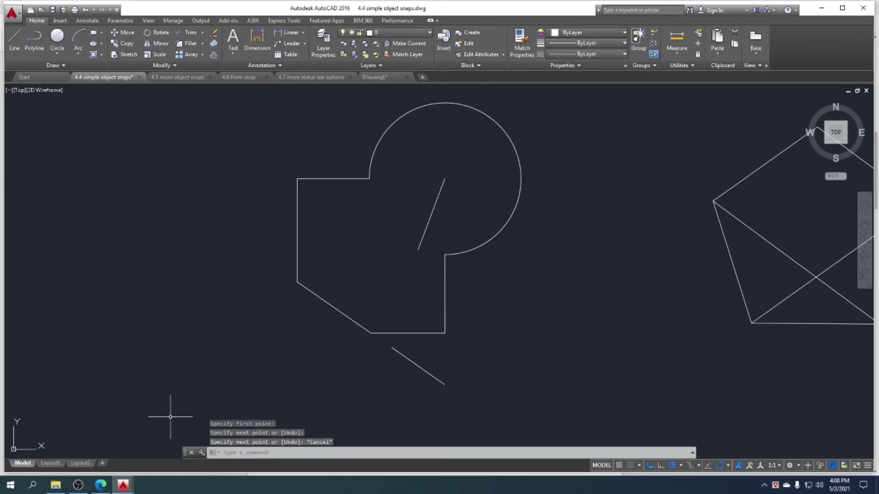
Step: Check the More object snaps and From snap topics in the course outline PDF, and return to AutoCAD
{"action": "left_click", "coordinate": [101, 485]}
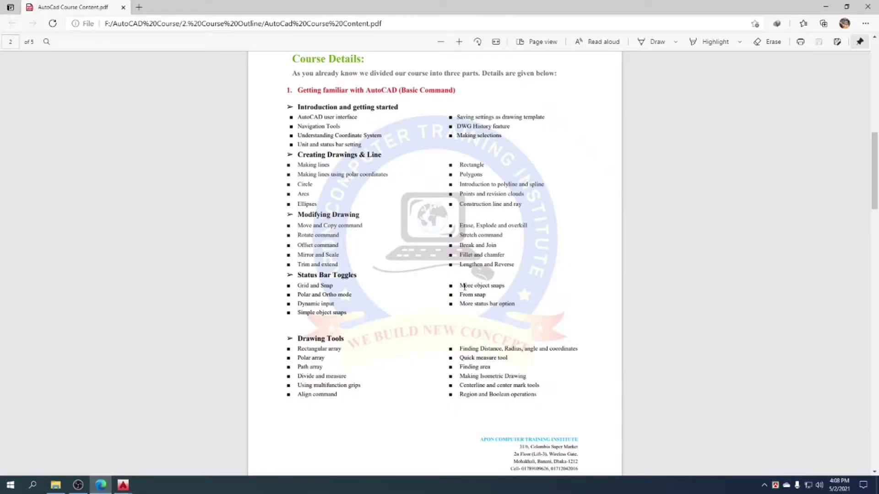
{"action": "left_click_drag", "start_coordinate": [460, 286], "coordinate": [489, 286]}
{"action": "left_click_drag", "start_coordinate": [461, 285], "coordinate": [486, 296]}
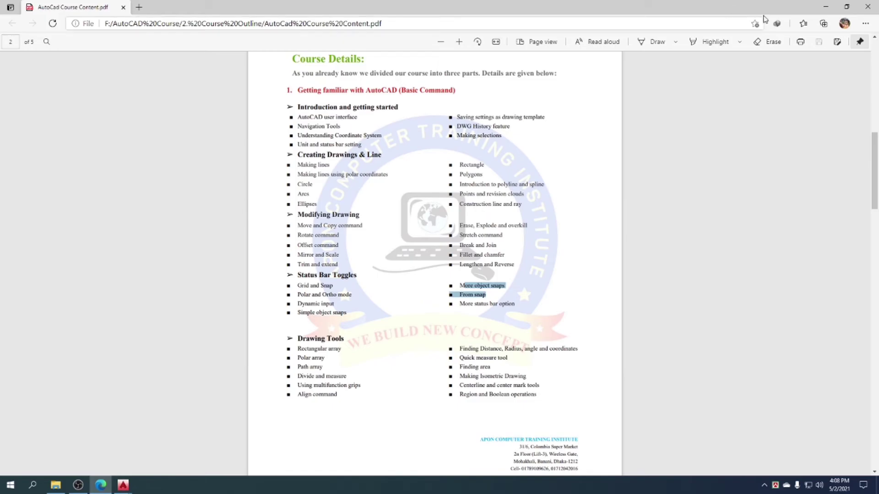
{"action": "left_click", "coordinate": [827, 6]}
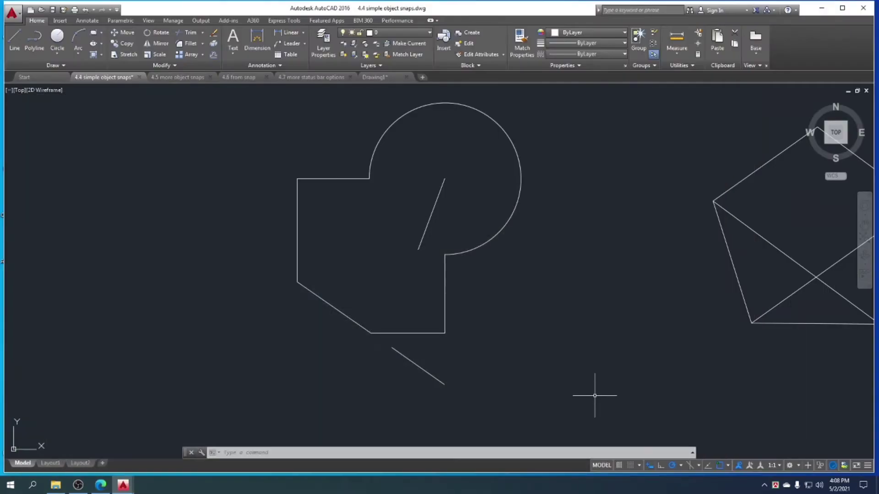
Step: Delete the sloping line below the left shape and the line ending at the arc's center
{"action": "left_click", "coordinate": [432, 376]}
{"action": "left_click", "coordinate": [428, 215]}
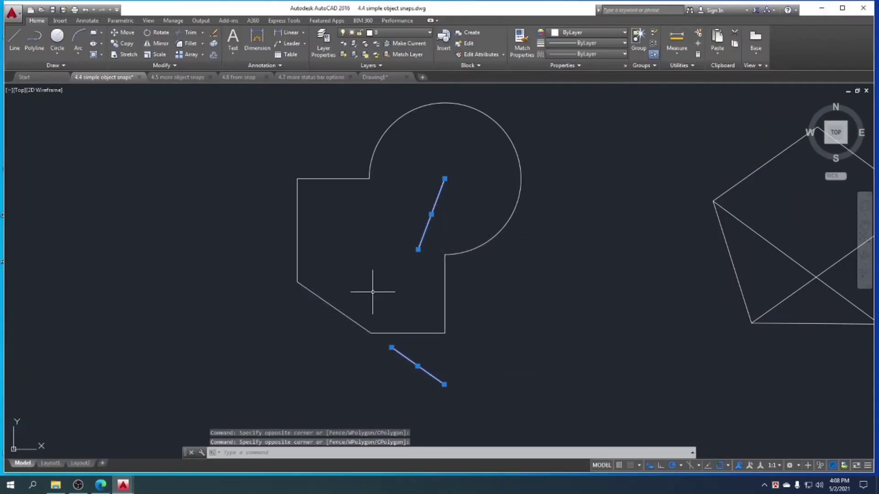
{"action": "key", "text": "Delete"}
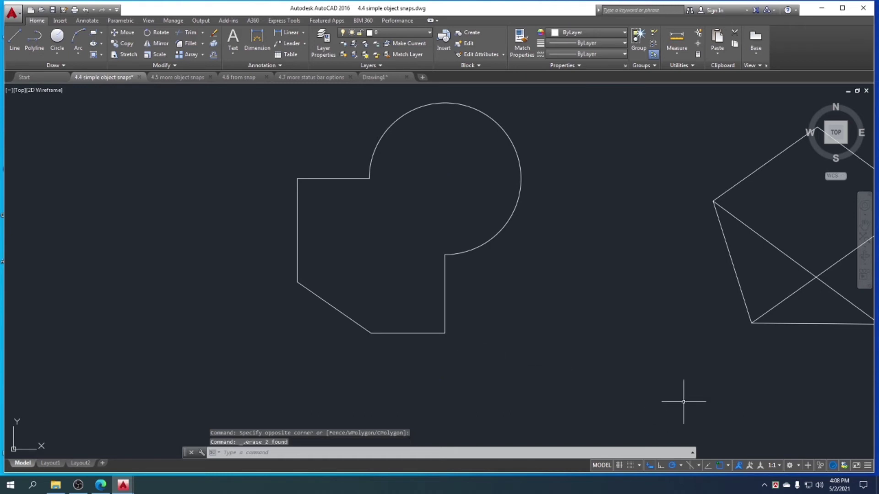
Step: Review the object snap modes not yet enabled, and switch to the drawing 4.5 more object snaps.dwg
{"action": "left_click", "coordinate": [729, 465]}
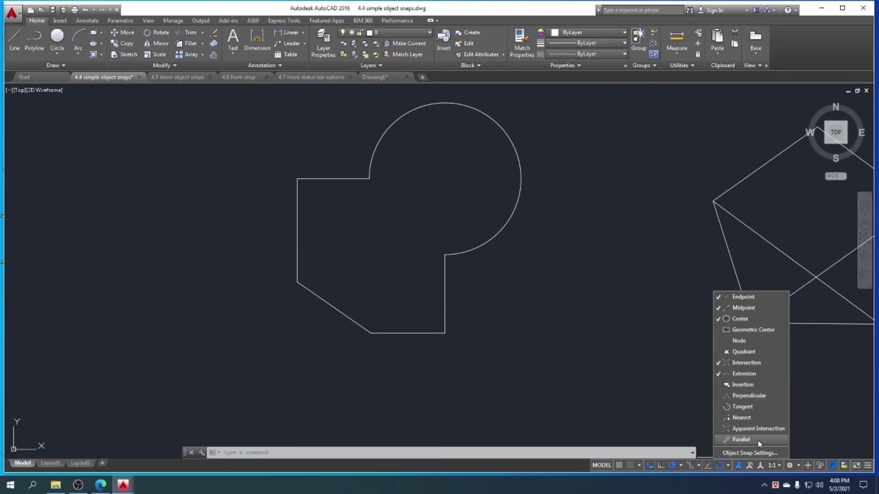
{"action": "left_click", "coordinate": [645, 358]}
{"action": "left_click", "coordinate": [177, 77]}
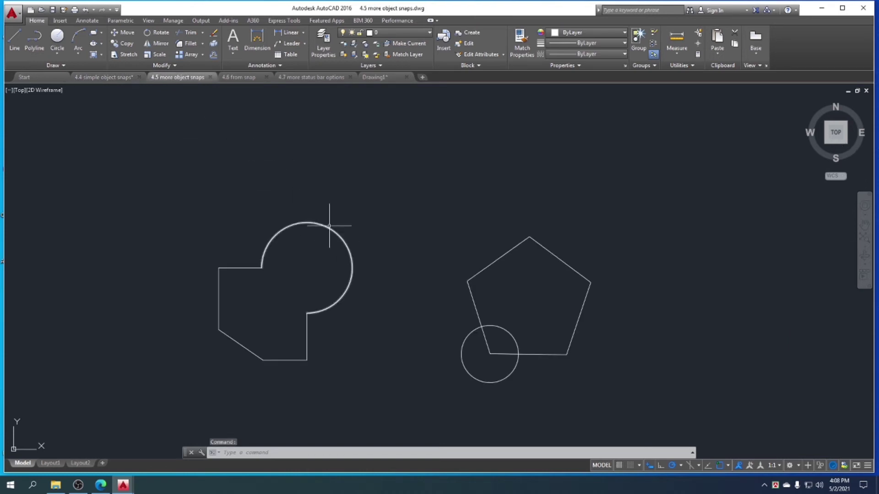
{"action": "middle_click_drag", "start_coordinate": [325, 220], "coordinate": [307, 197]}
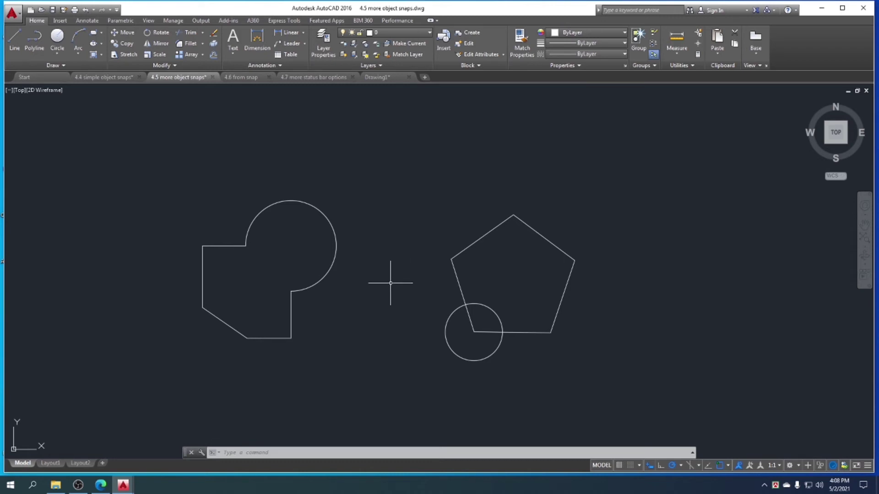
Step: Enable the Geometric Center, Node, Quadrant, Insertion, Perpendicular, Tangent, Nearest, Apparent Intersection and Parallel object snaps
{"action": "left_click", "coordinate": [729, 466]}
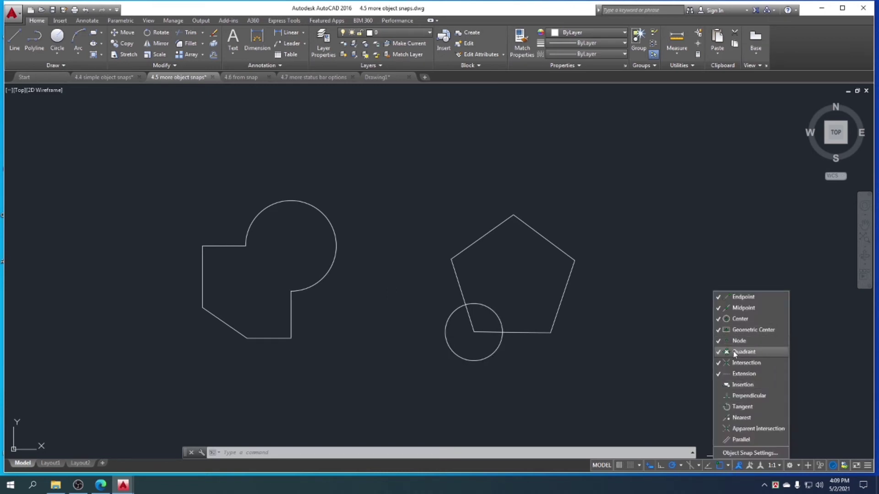
{"action": "left_click", "coordinate": [737, 386]}
{"action": "left_click", "coordinate": [743, 398]}
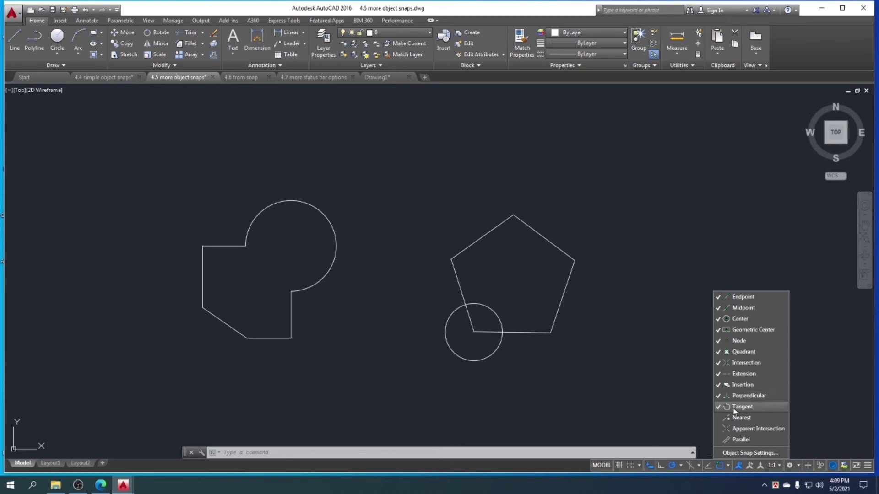
{"action": "left_click", "coordinate": [738, 407]}
{"action": "left_click", "coordinate": [733, 418]}
{"action": "left_click", "coordinate": [733, 429]}
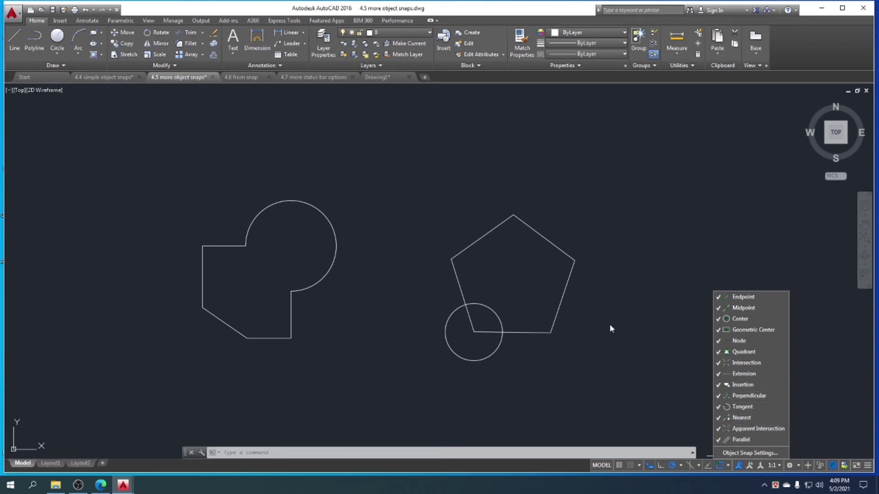
Step: Examine how the enabled object snaps crowd together around the valve in the drawing 4.7 more status bar options.dwg
{"action": "left_click", "coordinate": [645, 336]}
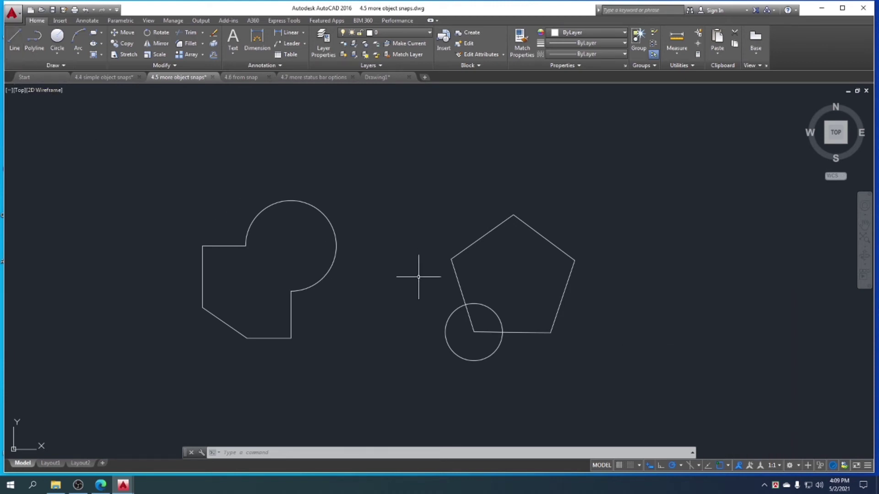
{"action": "left_click", "coordinate": [15, 39]}
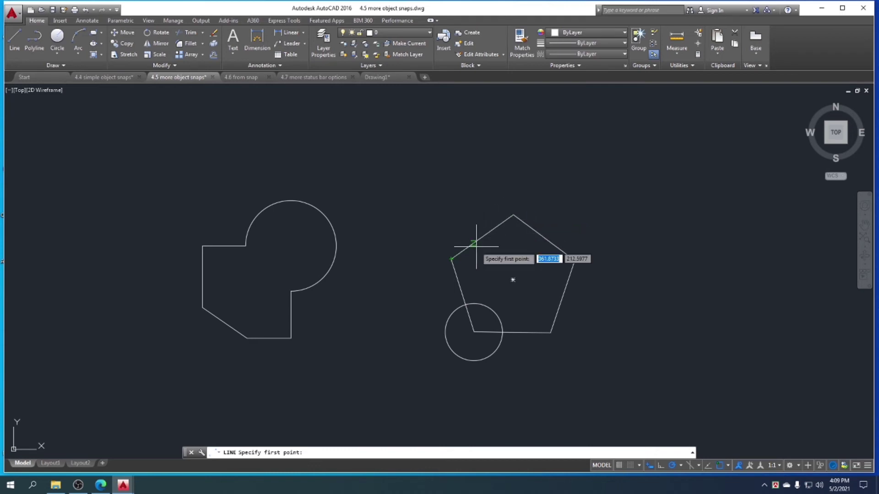
{"action": "left_click", "coordinate": [313, 77]}
{"action": "scroll", "coordinate": [335, 283], "scroll_direction": "up", "scroll_amount": 5}
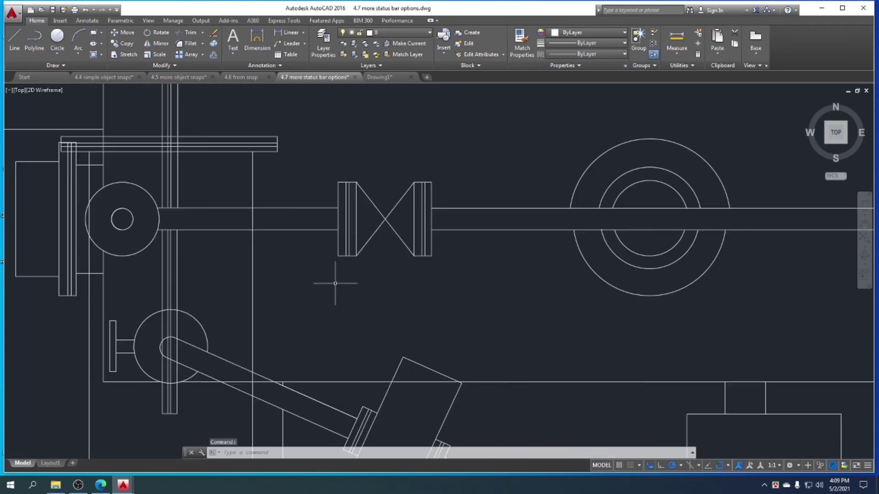
{"action": "left_click", "coordinate": [14, 40]}
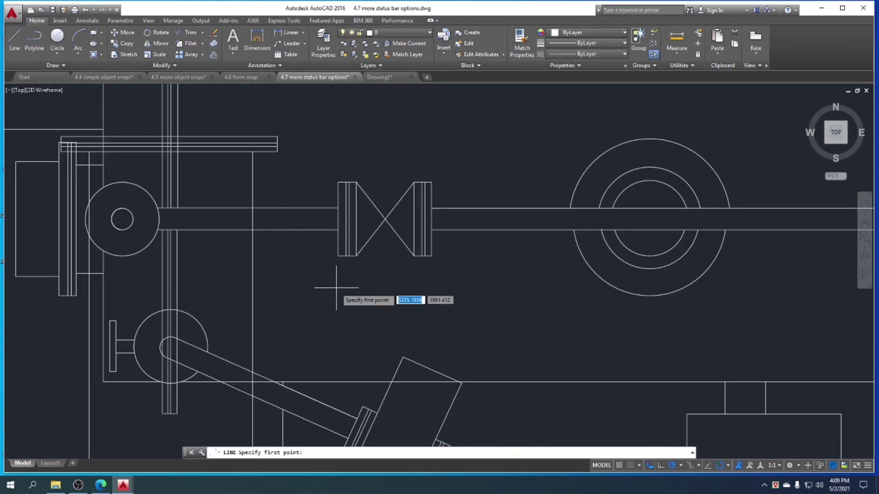
{"action": "scroll", "coordinate": [336, 255], "scroll_direction": "up", "scroll_amount": 4}
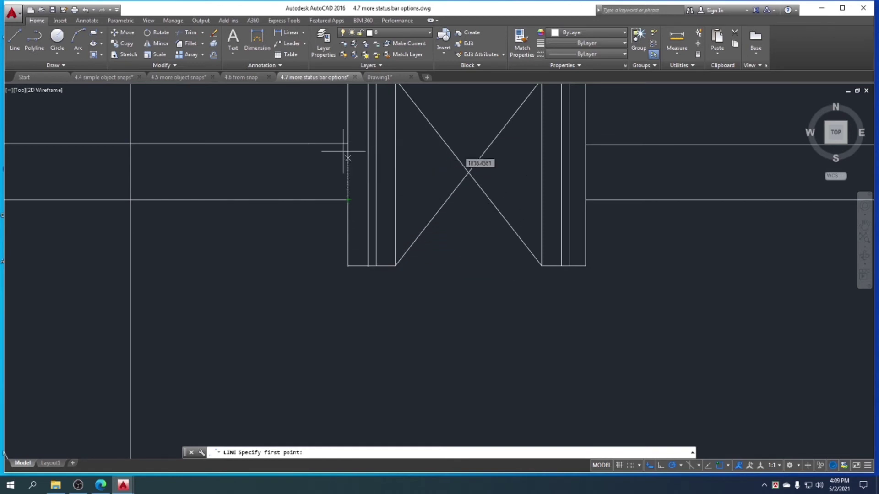
{"action": "key", "text": "Escape"}
Step: Switch to the drawing 4.4 simple object snaps.dwg and draw a vertical line from the arc's top quadrant to its lower endpoint
{"action": "left_click", "coordinate": [92, 77]}
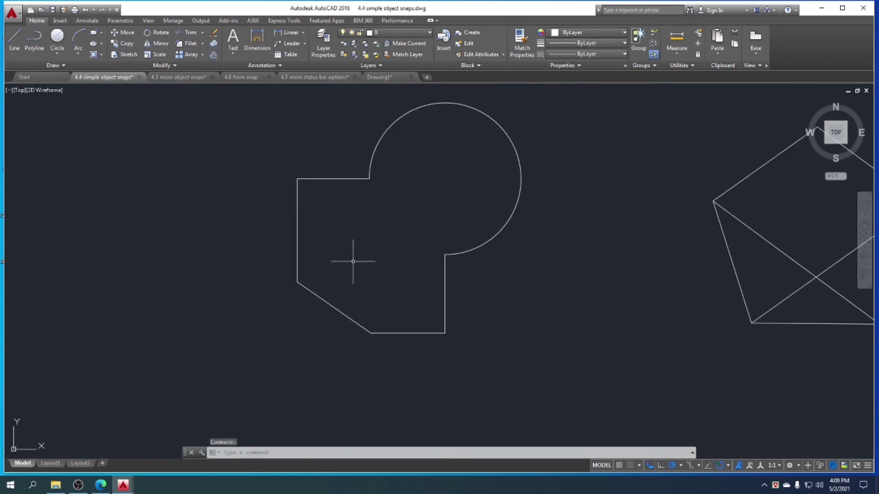
{"action": "middle_click_drag", "start_coordinate": [412, 255], "coordinate": [399, 277]}
{"action": "left_click", "coordinate": [13, 50]}
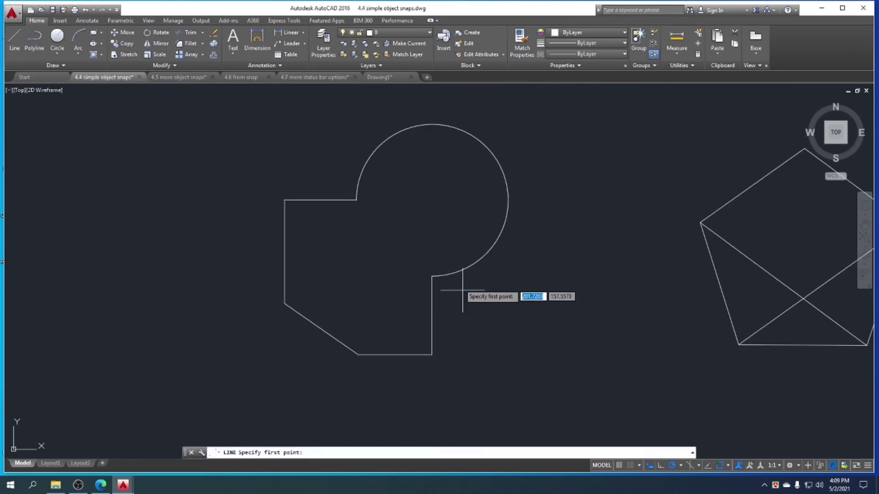
{"action": "left_click", "coordinate": [432, 123]}
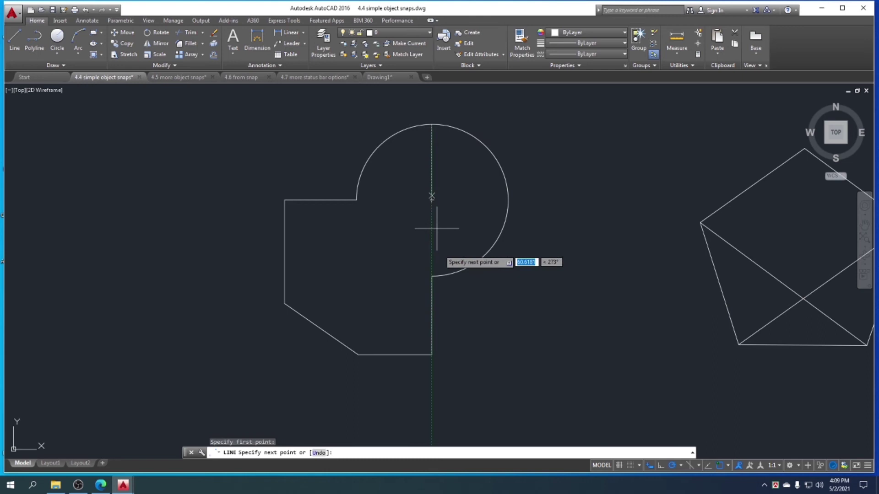
{"action": "left_click", "coordinate": [431, 276]}
{"action": "key", "text": "Escape"}
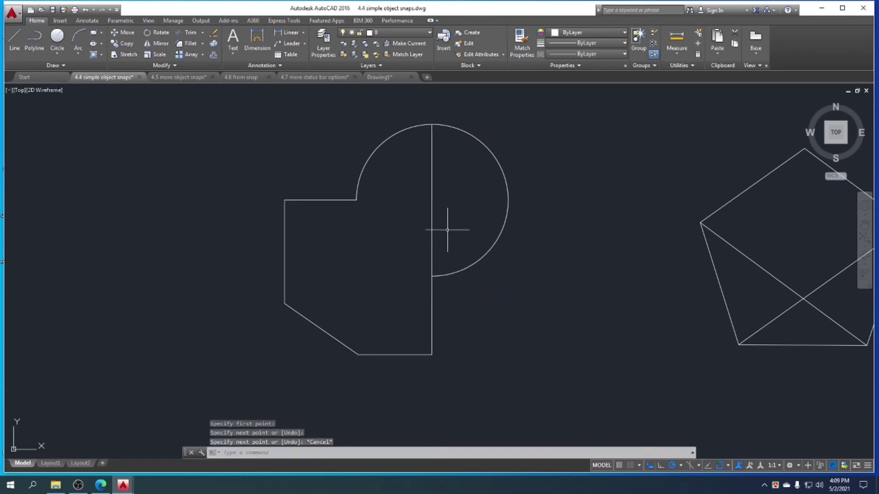
Step: Move the new vertical line about 0.11 units to the left, using its midpoint as the base point
{"action": "left_click", "coordinate": [431, 205]}
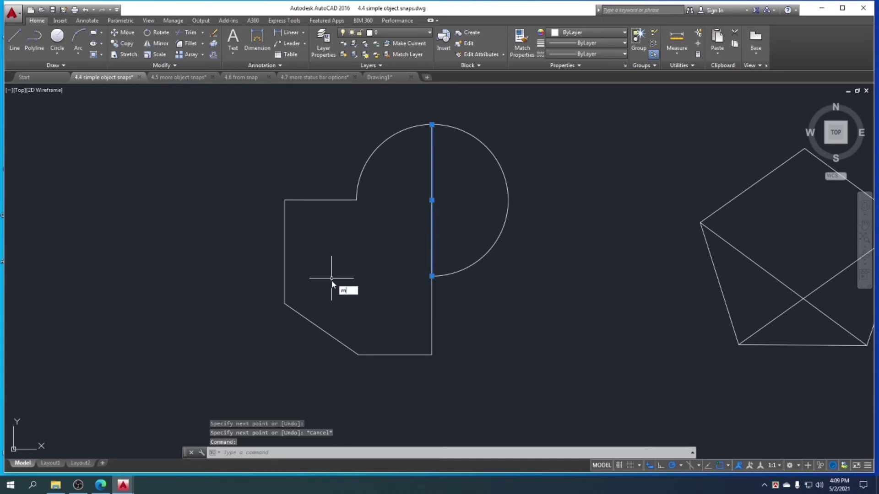
{"action": "type", "text": "m"}
{"action": "key", "text": "Return"}
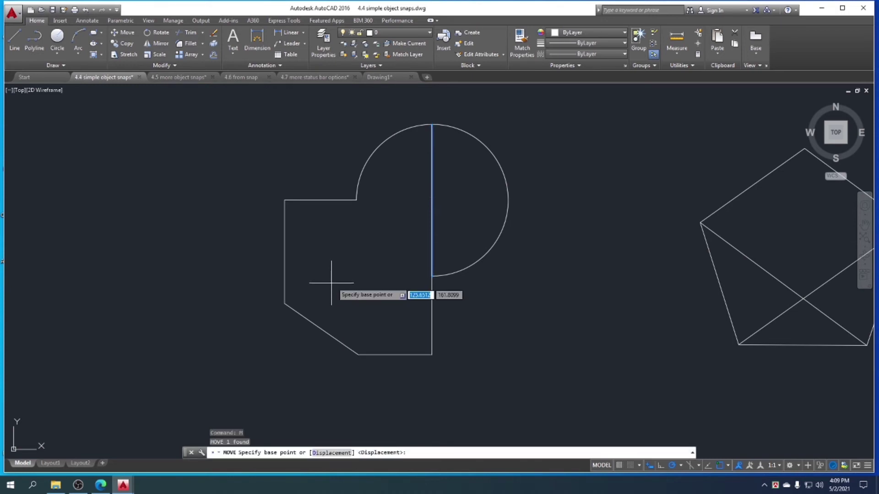
{"action": "left_click", "coordinate": [431, 200]}
{"action": "scroll", "coordinate": [428, 200], "scroll_direction": "up", "scroll_amount": 5}
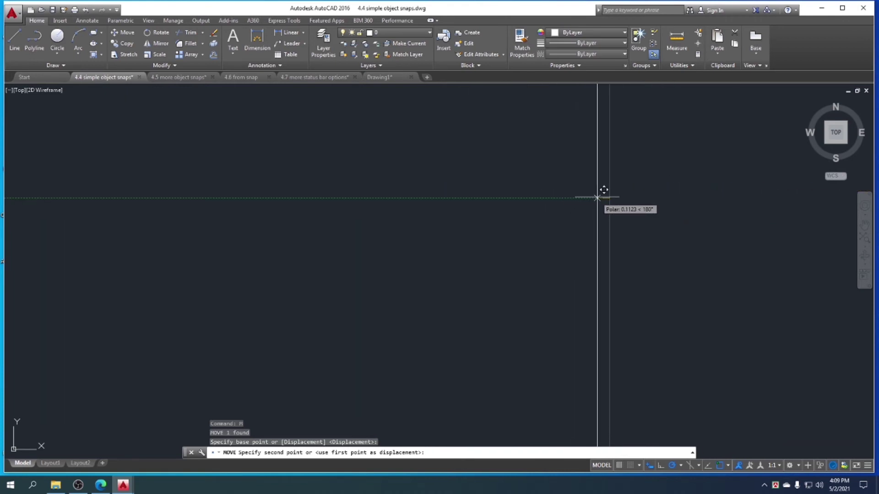
{"action": "left_click", "coordinate": [597, 198]}
{"action": "scroll", "coordinate": [409, 280], "scroll_direction": "down", "scroll_amount": 5}
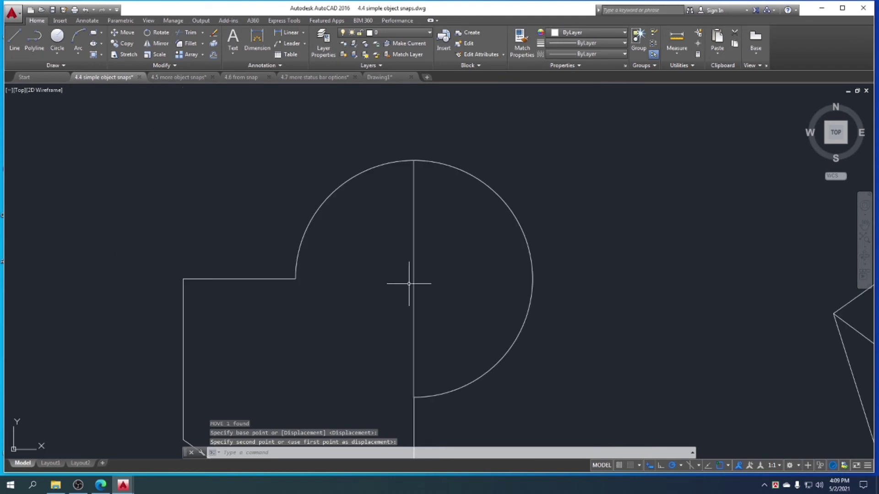
Step: Draw a horizontal line to the right from the arc's center past the arc, using a one-time Center snap override for the start point
{"action": "left_click", "coordinate": [15, 41]}
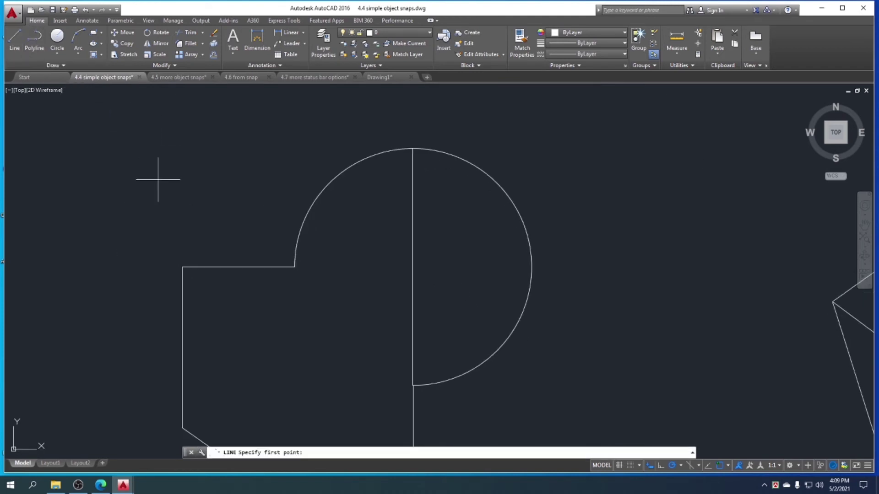
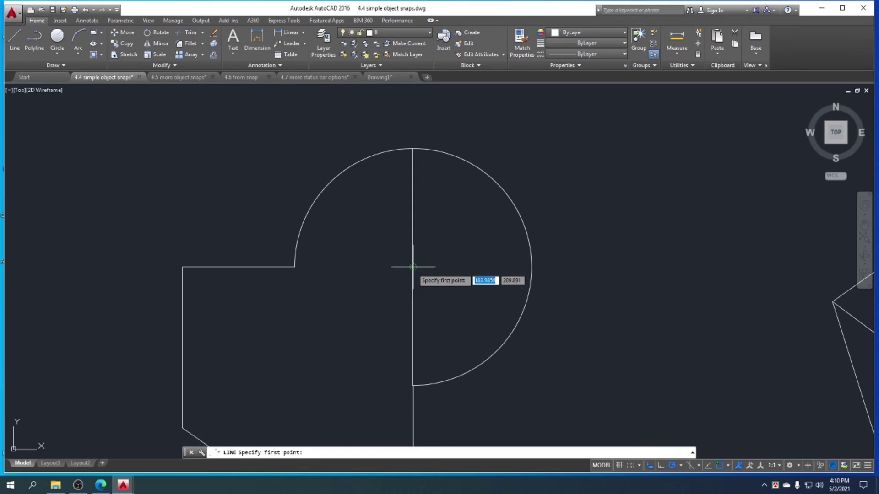
{"action": "scroll", "coordinate": [413, 267], "scroll_direction": "up", "scroll_amount": 5}
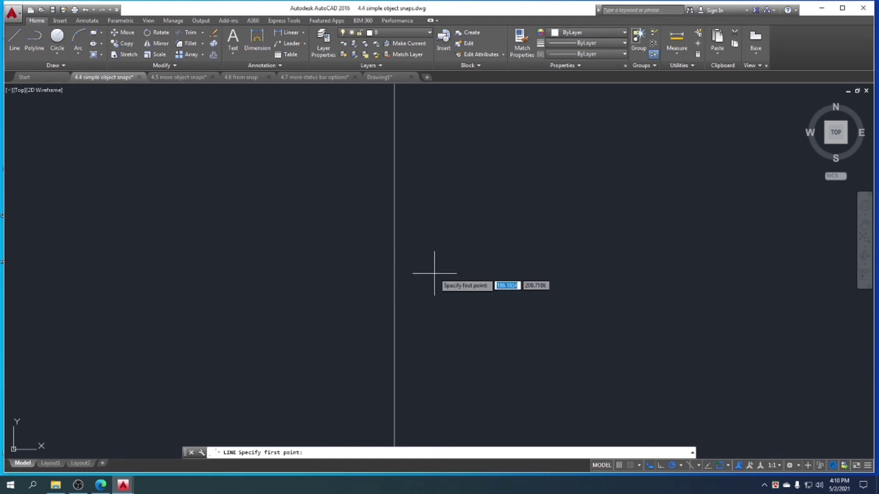
{"action": "scroll", "coordinate": [434, 274], "scroll_direction": "down", "scroll_amount": 4}
{"action": "scroll", "coordinate": [435, 273], "scroll_direction": "down", "scroll_amount": 6}
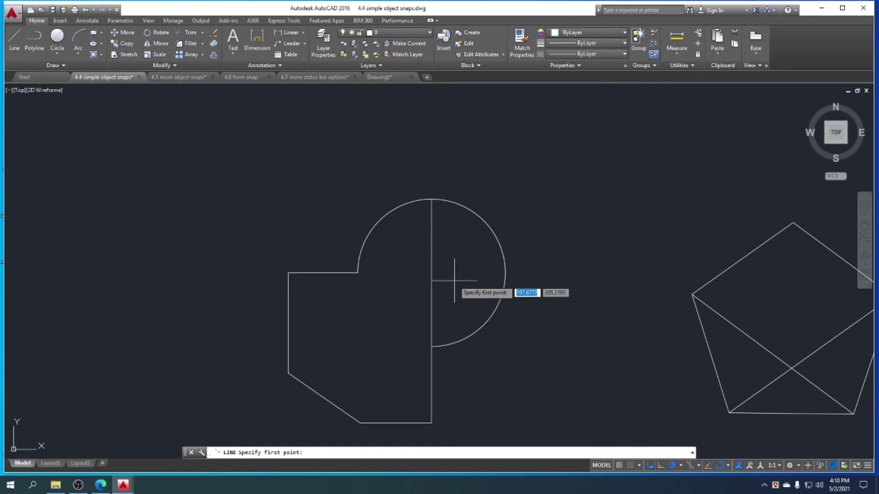
{"action": "key", "text": "F8"}
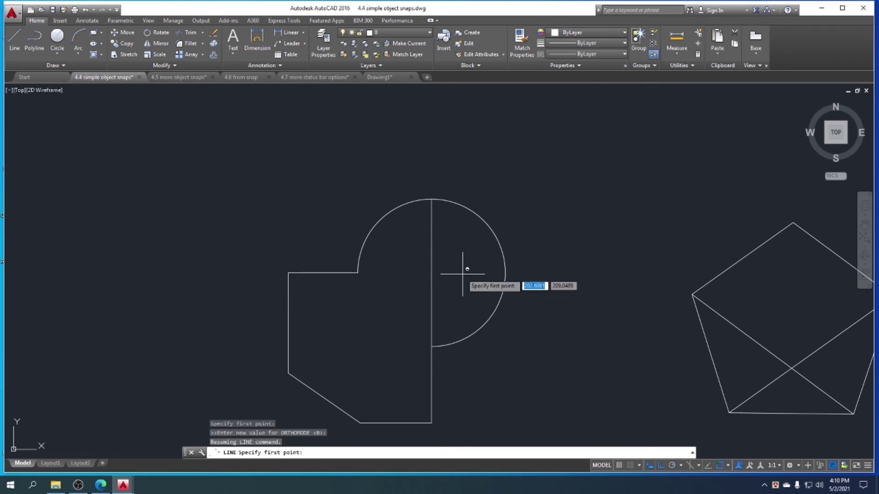
{"action": "right_click", "coordinate": [456, 264], "text": "shift"}
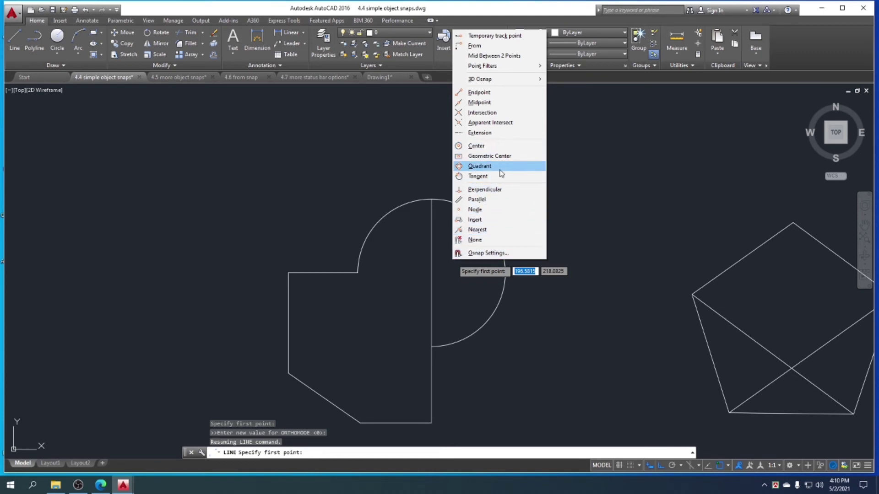
{"action": "left_click", "coordinate": [486, 146]}
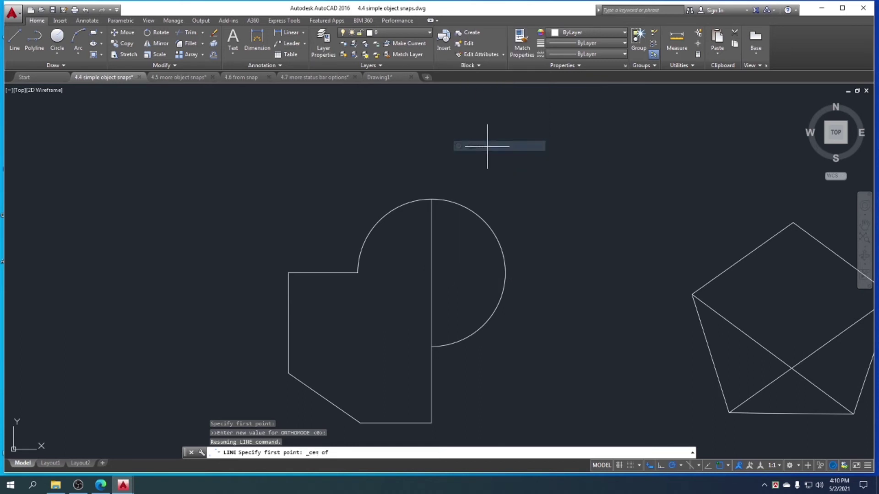
{"action": "left_click", "coordinate": [431, 273]}
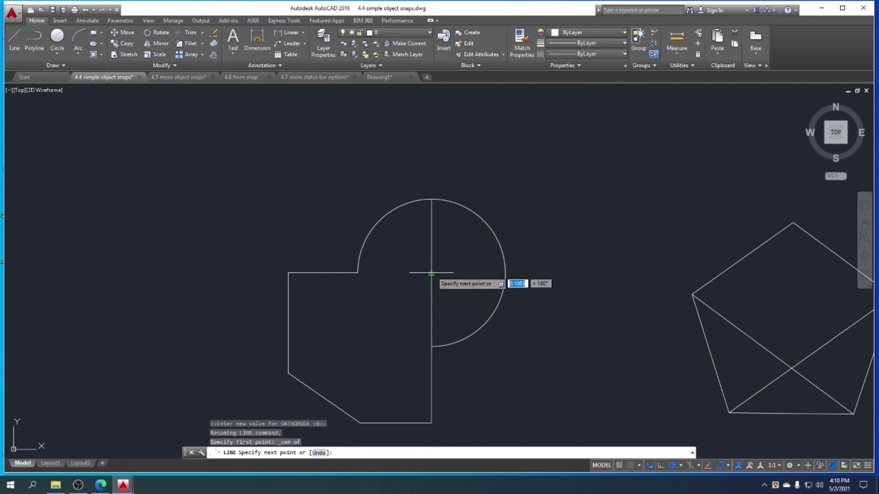
{"action": "left_click", "coordinate": [591, 272]}
{"action": "key", "text": "Escape"}
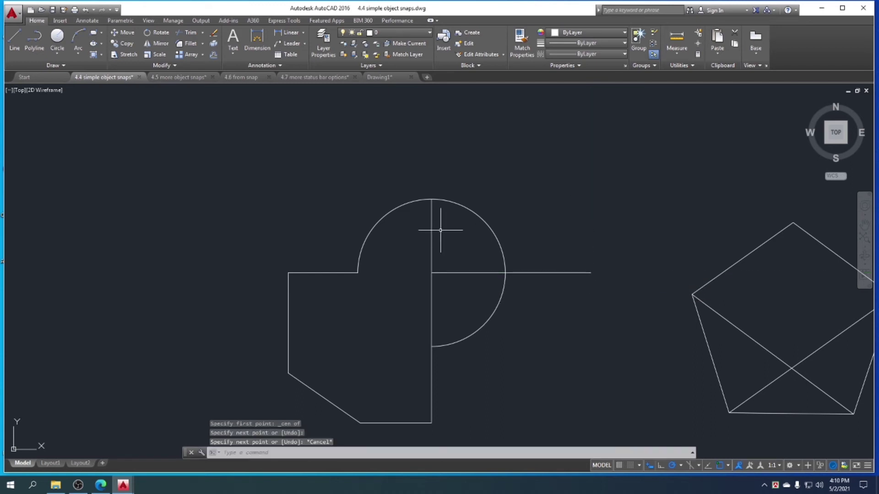
Step: Draw a line sloping up and to the left at about 128° from the vertical line's midpoint
{"action": "right_click", "coordinate": [461, 252], "text": "shift"}
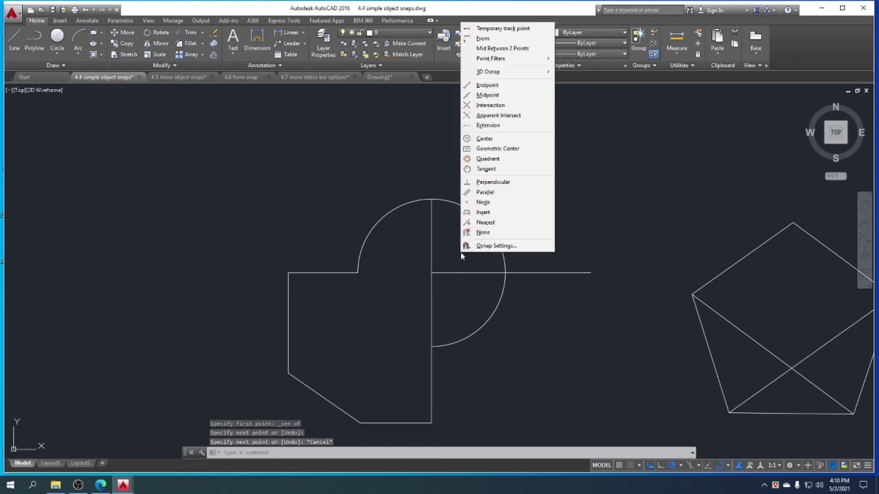
{"action": "left_click", "coordinate": [498, 98]}
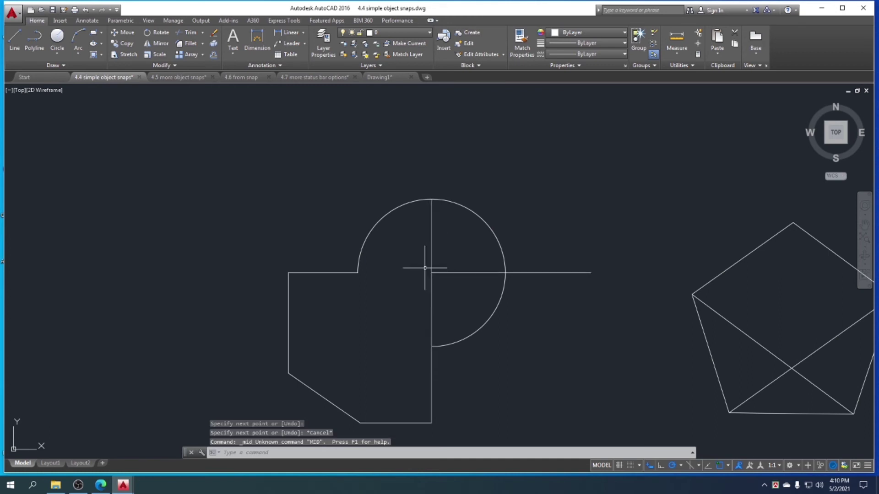
{"action": "left_click", "coordinate": [17, 48]}
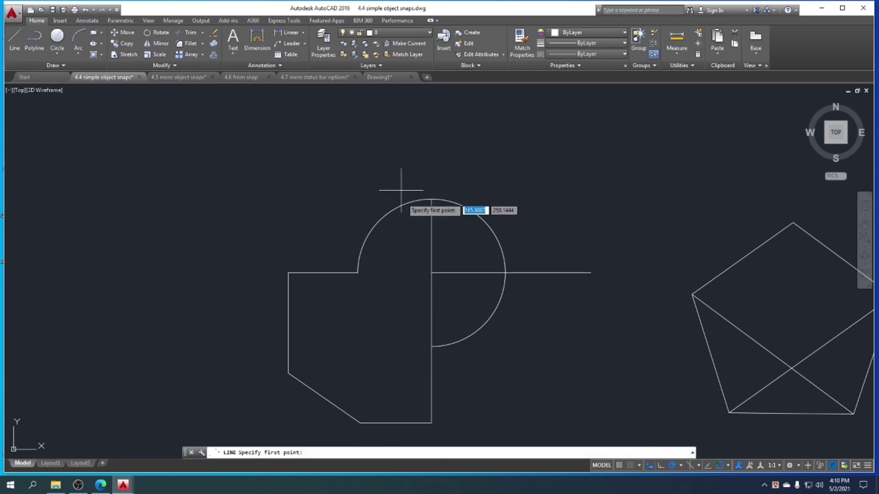
{"action": "left_click", "coordinate": [432, 272]}
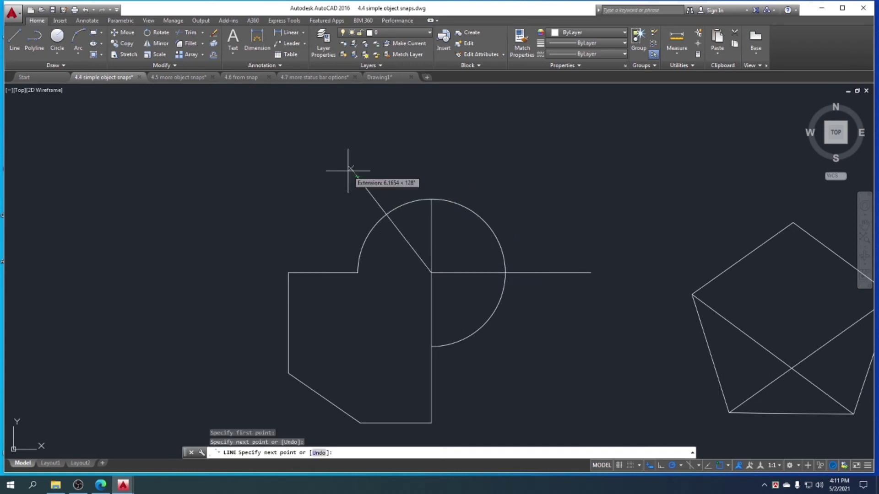
{"action": "key", "text": "Escape"}
Step: Delete the horizontal, sloping and vertical example lines inside and across the arc
{"action": "left_click", "coordinate": [565, 301]}
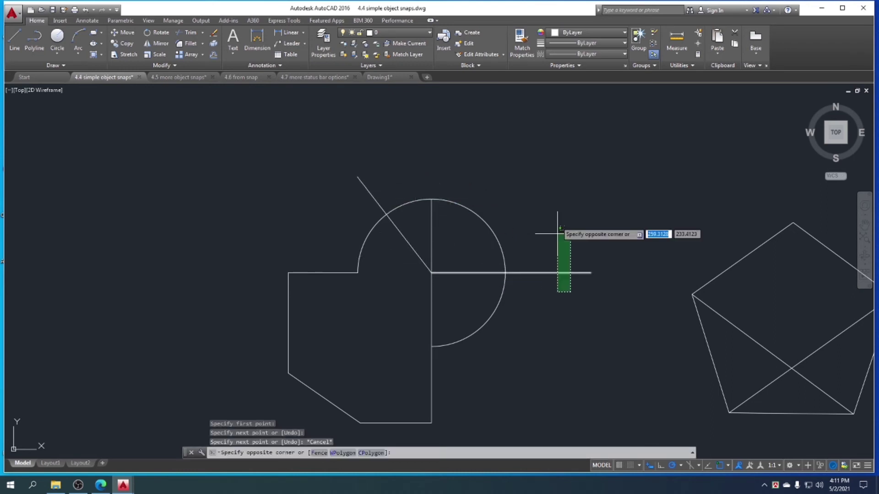
{"action": "left_click", "coordinate": [554, 214]}
{"action": "key", "text": "Delete"}
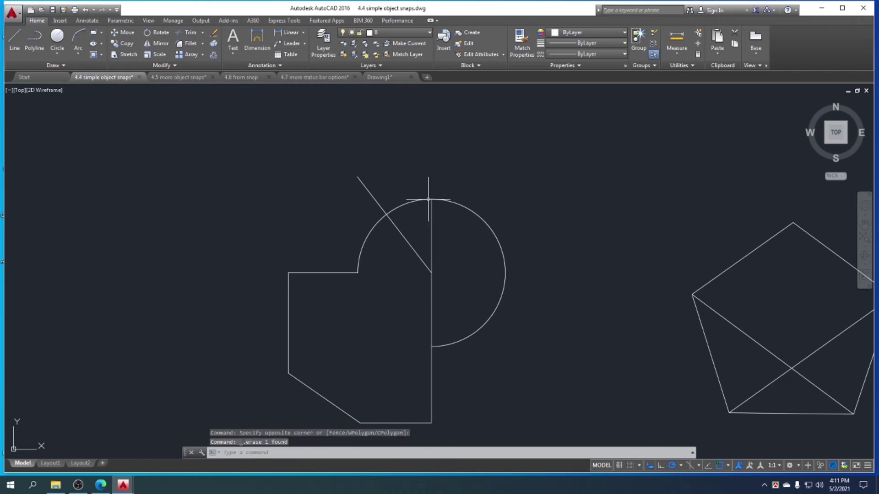
{"action": "left_click", "coordinate": [382, 179]}
{"action": "left_click", "coordinate": [343, 182]}
{"action": "key", "text": "Delete"}
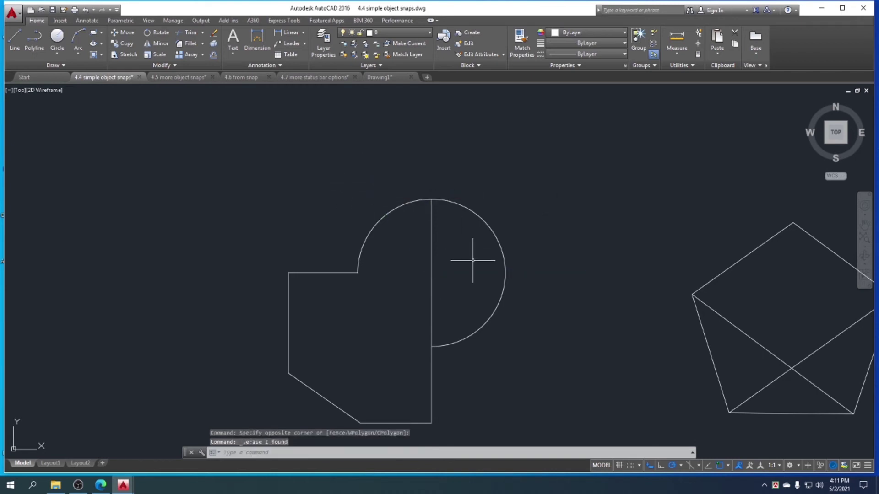
{"action": "left_click", "coordinate": [462, 289]}
{"action": "left_click", "coordinate": [432, 281]}
{"action": "left_click", "coordinate": [447, 289]}
{"action": "left_click", "coordinate": [419, 269]}
{"action": "key", "text": "Delete"}
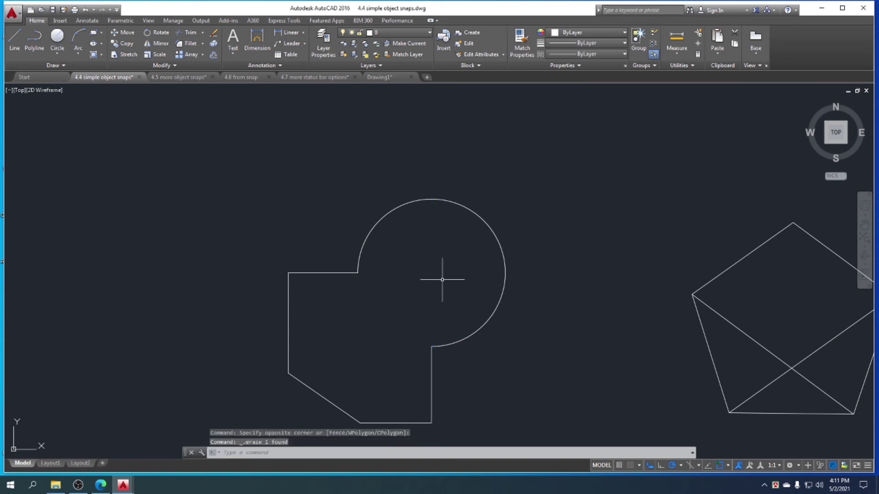
Step: Draw a line from the left shape's bottom edge to its vertical left edge, using a one-time Parallel snap to the sloped edge
{"action": "scroll", "coordinate": [392, 248], "scroll_direction": "down", "scroll_amount": 2}
{"action": "middle_click_drag", "start_coordinate": [400, 276], "coordinate": [411, 262]}
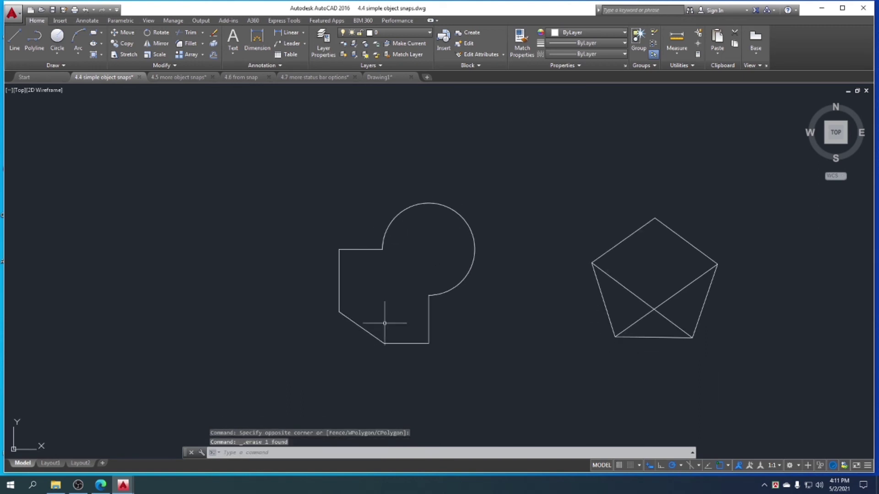
{"action": "left_click", "coordinate": [15, 39]}
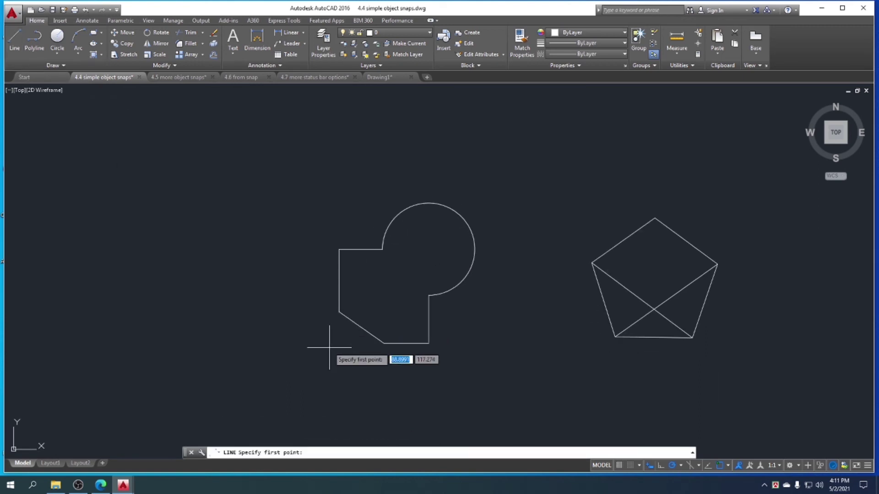
{"action": "scroll", "coordinate": [401, 366], "scroll_direction": "up", "scroll_amount": 6}
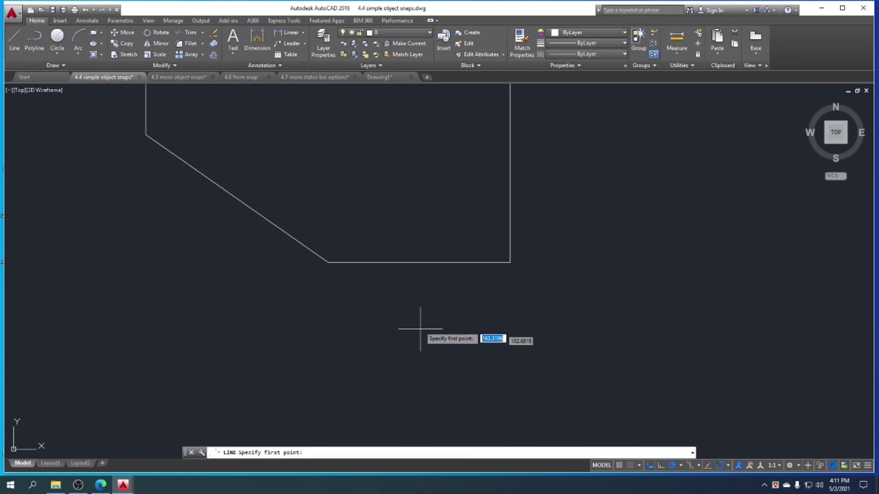
{"action": "left_click", "coordinate": [385, 262]}
{"action": "scroll", "coordinate": [318, 186], "scroll_direction": "down", "scroll_amount": 6}
{"action": "middle_click_drag", "start_coordinate": [318, 187], "coordinate": [332, 207]}
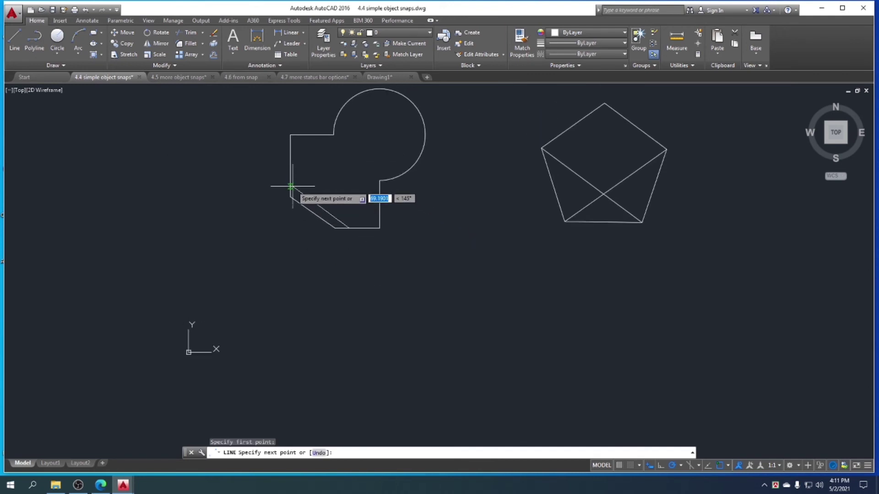
{"action": "middle_click_drag", "start_coordinate": [291, 186], "coordinate": [261, 259]}
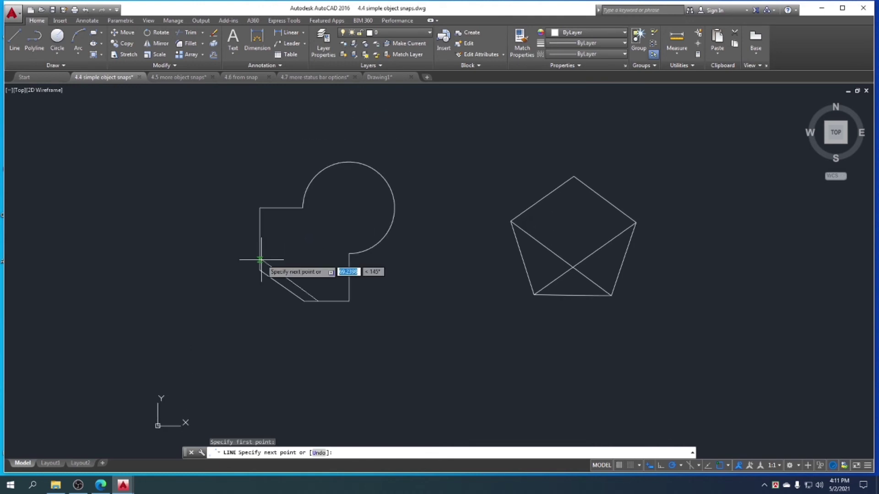
{"action": "right_click", "coordinate": [260, 260], "text": "shift"}
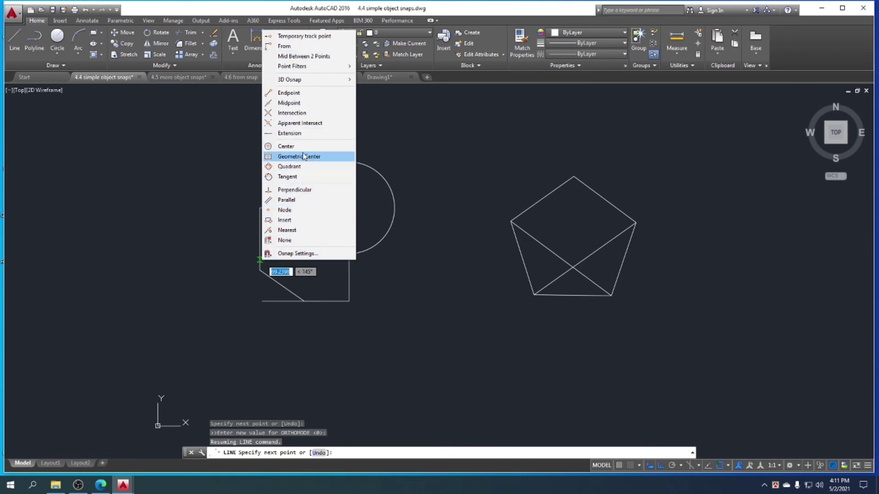
{"action": "left_click", "coordinate": [282, 200]}
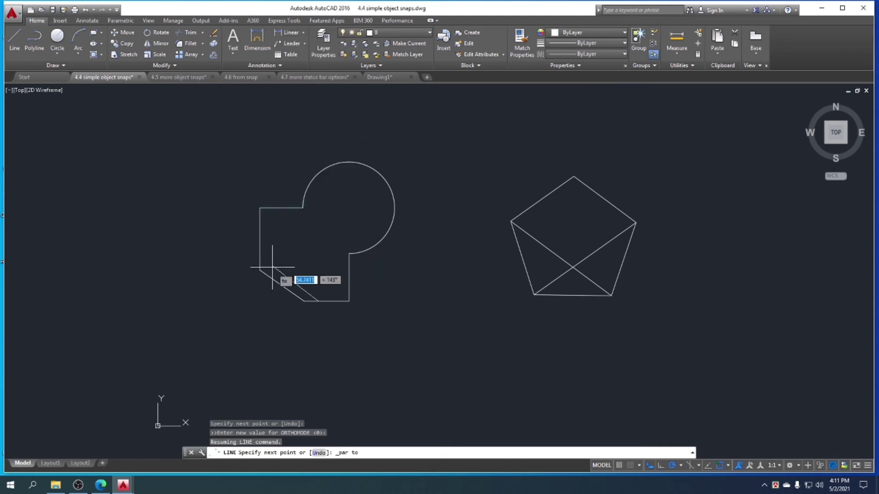
{"action": "scroll", "coordinate": [278, 278], "scroll_direction": "up", "scroll_amount": 4}
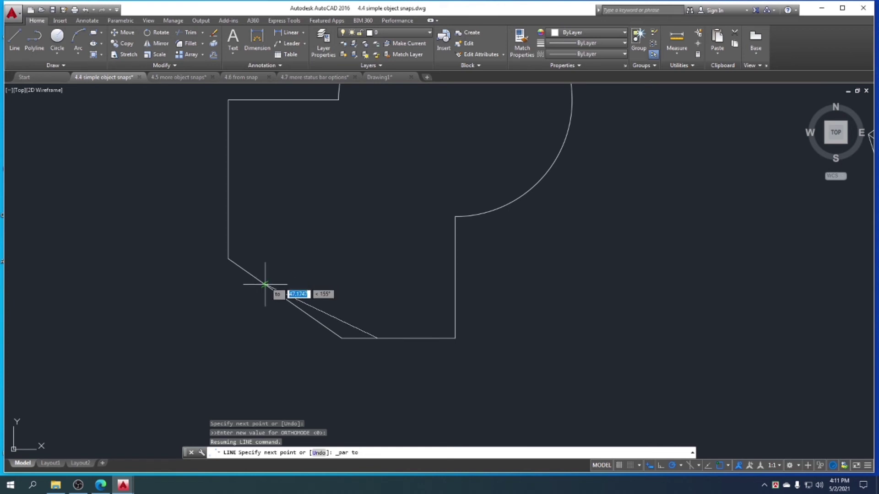
{"action": "mouse_move", "coordinate": [265, 285]}
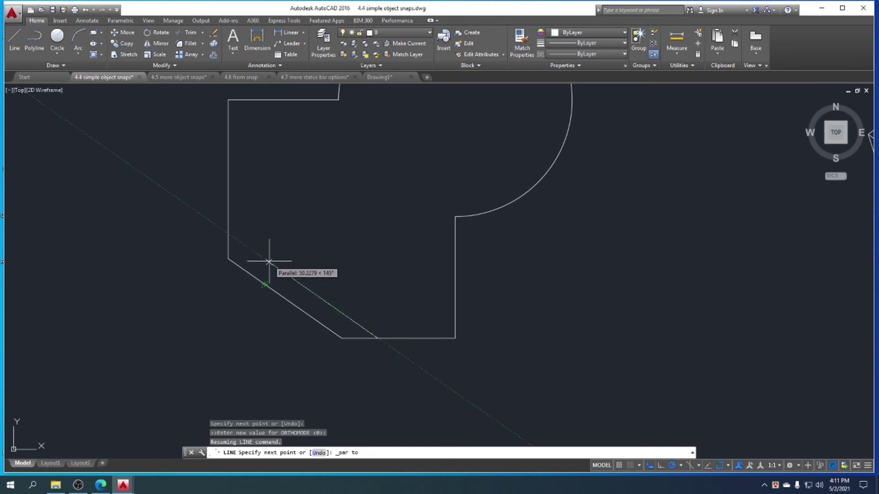
{"action": "left_click", "coordinate": [228, 233]}
{"action": "key", "text": "Escape"}
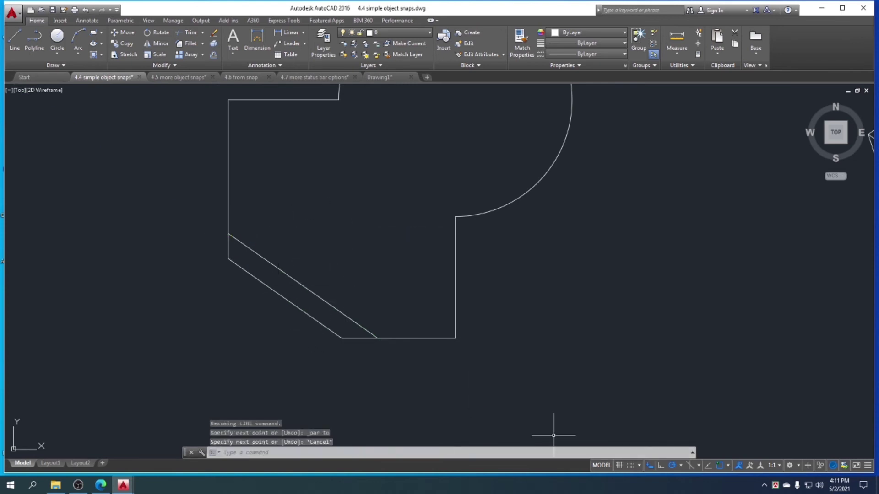
Step: Turn off the Parallel, Apparent Intersection, Nearest, Tangent, Perpendicular, Insertion and Node object snaps
{"action": "left_click", "coordinate": [729, 466]}
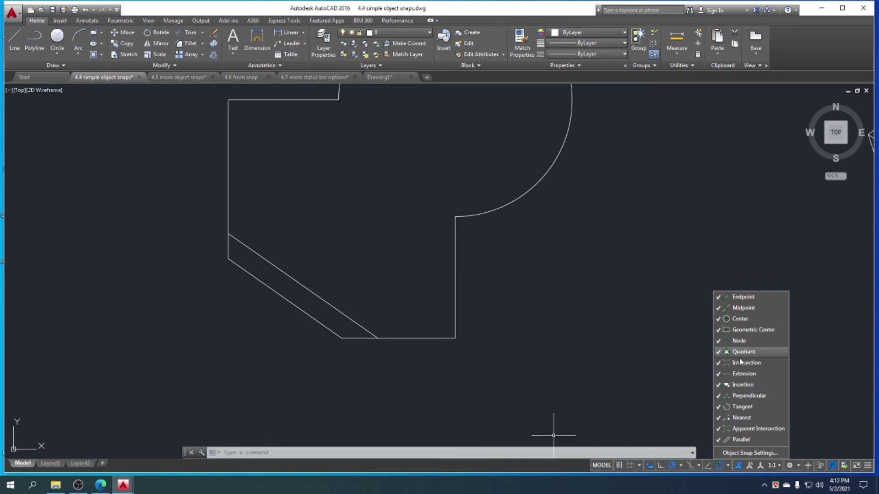
{"action": "left_click", "coordinate": [723, 440]}
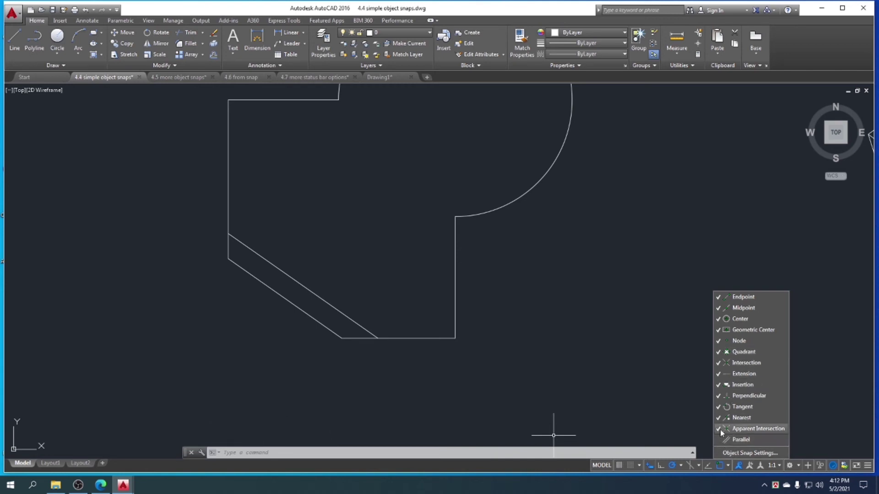
{"action": "left_click", "coordinate": [720, 429]}
{"action": "left_click", "coordinate": [722, 419]}
{"action": "left_click", "coordinate": [721, 408]}
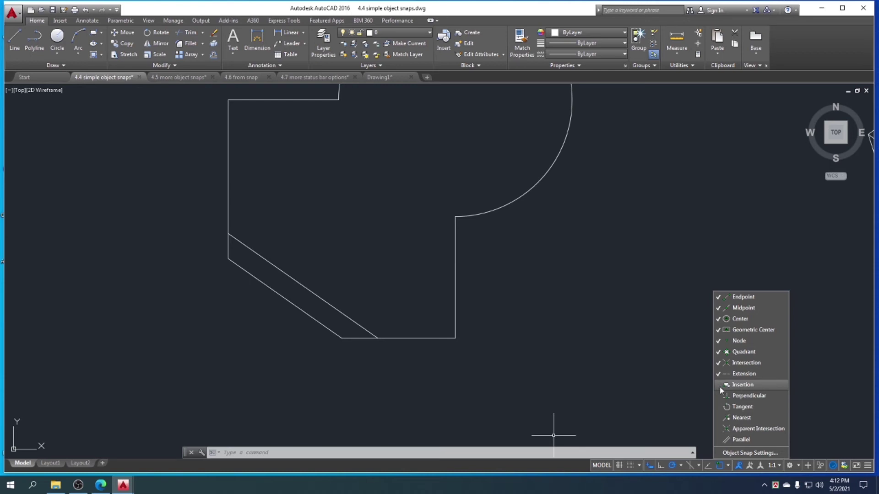
{"action": "left_click", "coordinate": [720, 342]}
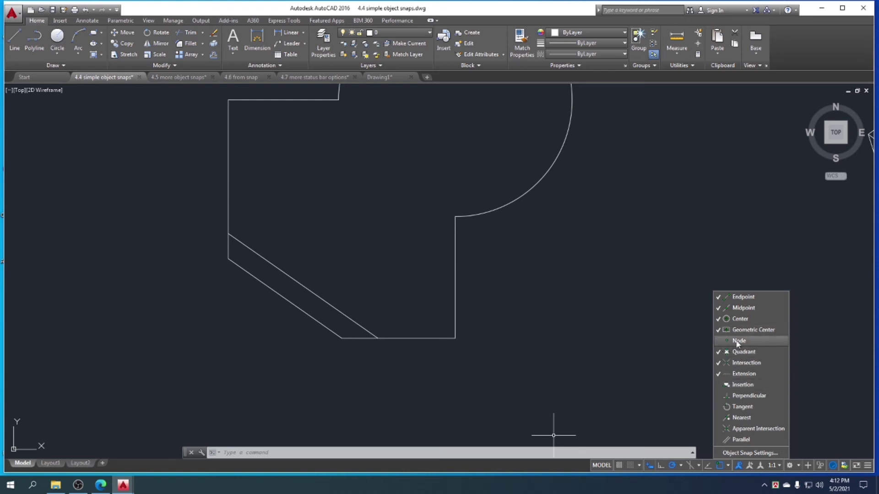
{"action": "scroll", "coordinate": [624, 364], "scroll_direction": "down", "scroll_amount": 5}
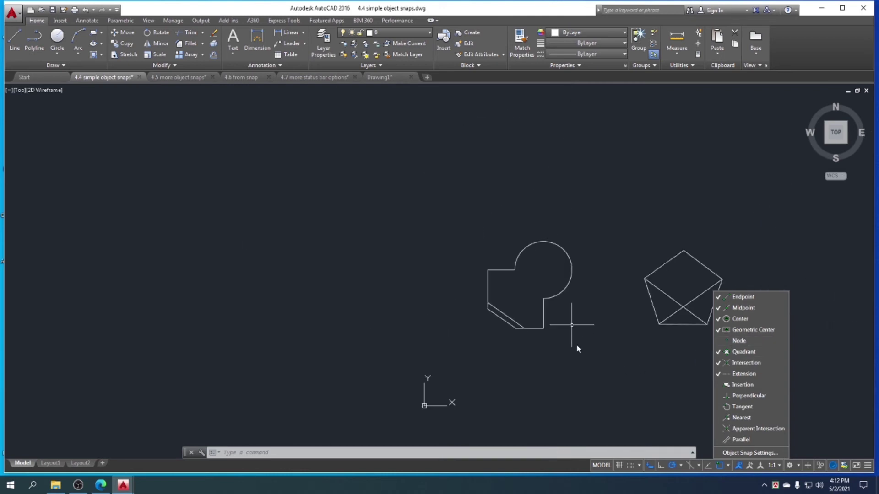
{"action": "left_click", "coordinate": [564, 386]}
{"action": "middle_click_drag", "start_coordinate": [626, 355], "coordinate": [550, 378]}
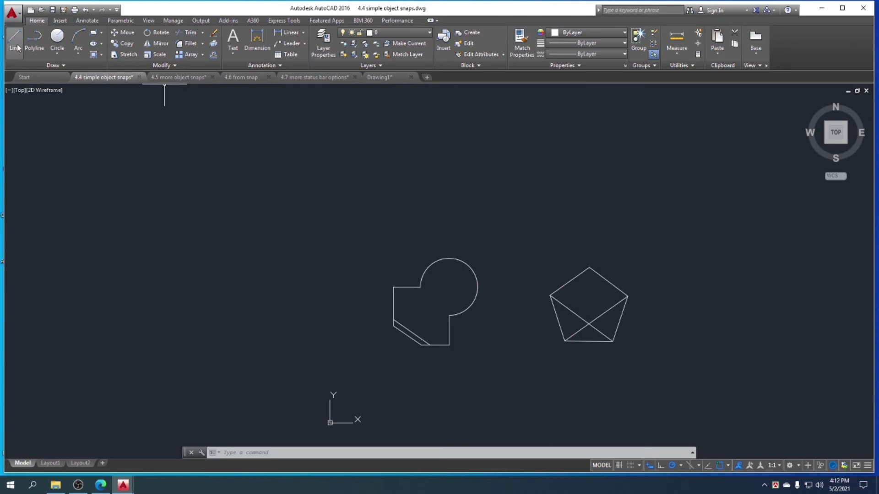
Step: Draw a vertical line from the pentagon's geometric center to above its apex, continuing with a horizontal segment about 116 units to the right
{"action": "left_click", "coordinate": [642, 373]}
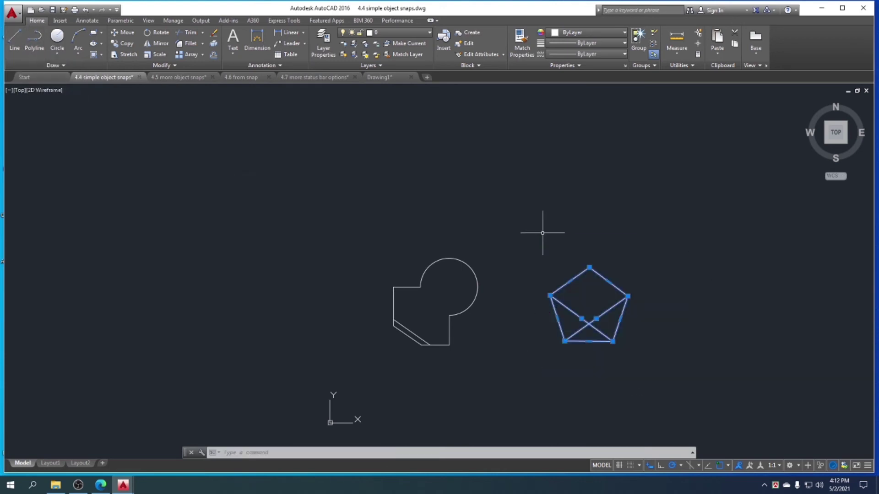
{"action": "left_click", "coordinate": [541, 231]}
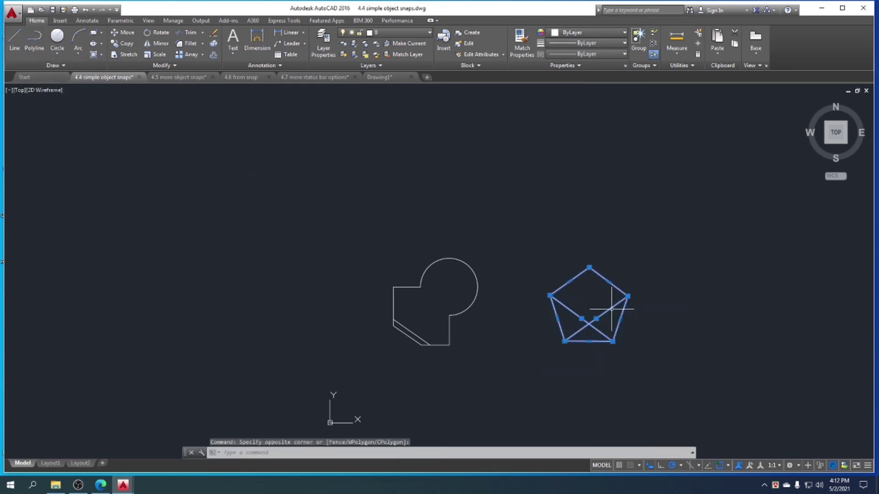
{"action": "left_click", "coordinate": [15, 38]}
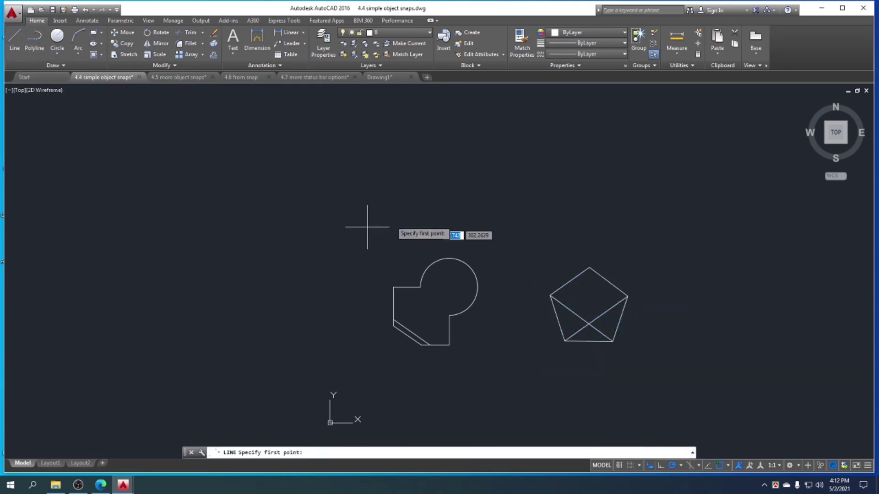
{"action": "left_click", "coordinate": [589, 309]}
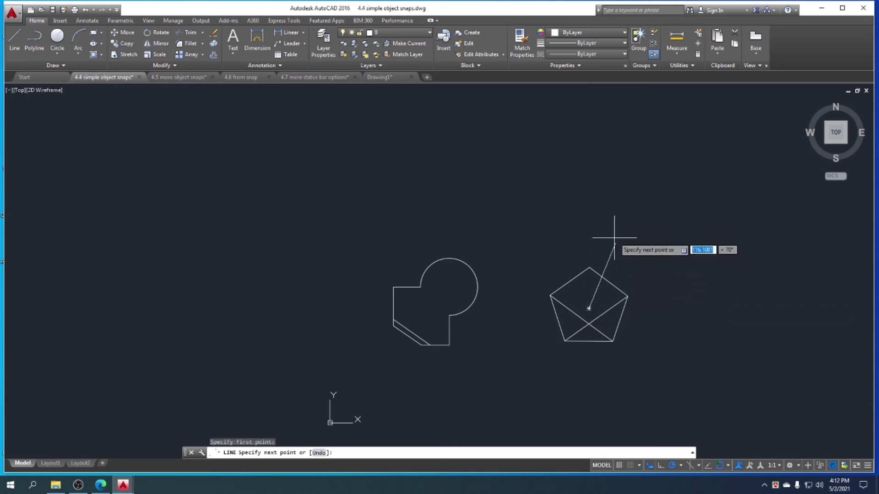
{"action": "left_click", "coordinate": [589, 214]}
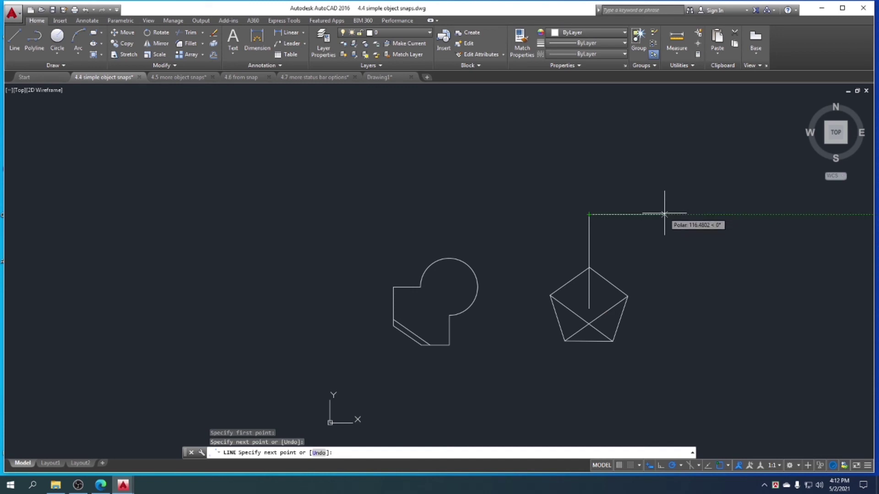
{"action": "left_click", "coordinate": [665, 214]}
{"action": "key", "text": "Escape"}
Step: Delete the vertical and horizontal example lines above the pentagon
{"action": "left_click", "coordinate": [657, 250]}
{"action": "left_click", "coordinate": [573, 195]}
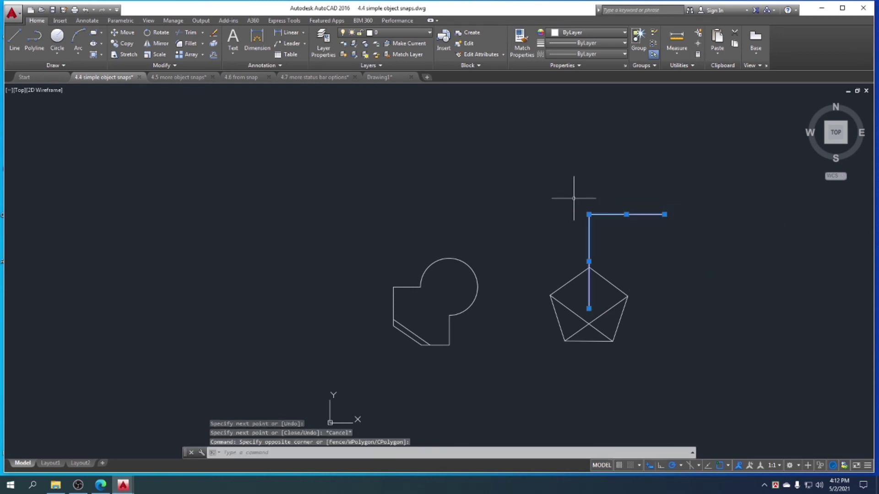
{"action": "key", "text": "Delete"}
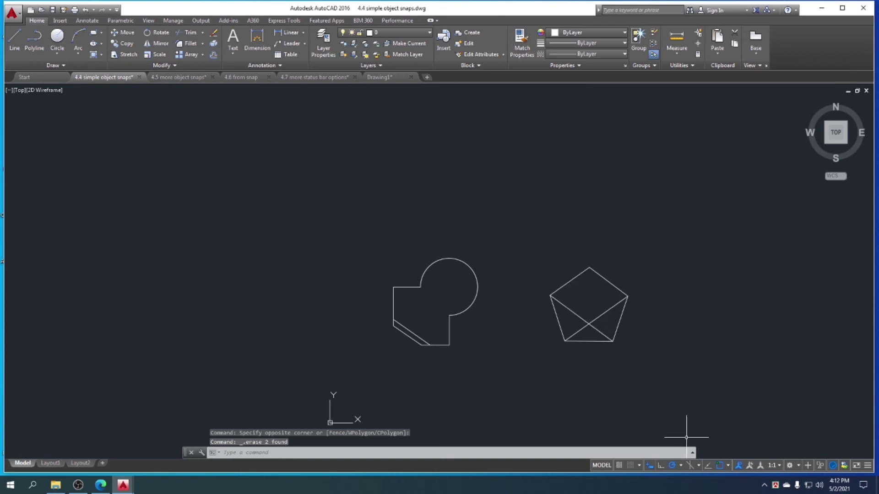
Step: Turn off the Geometric Center and Quadrant object snaps
{"action": "left_click", "coordinate": [728, 466]}
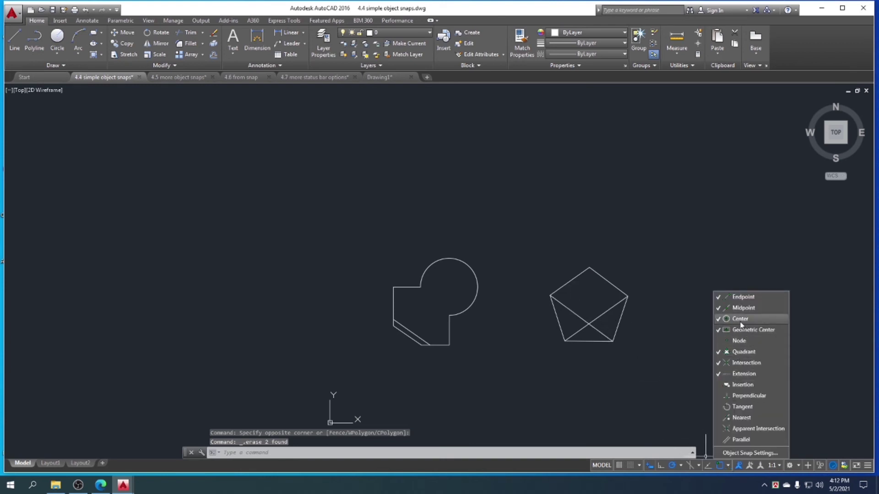
{"action": "left_click", "coordinate": [746, 353]}
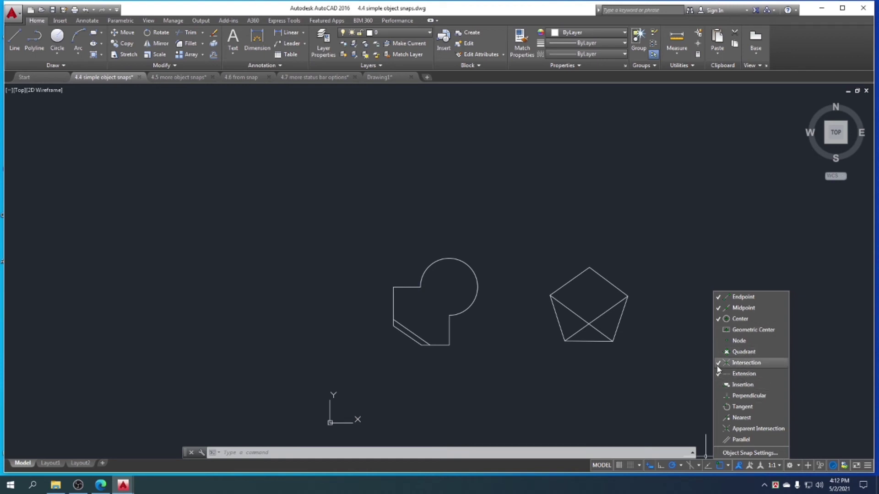
{"action": "left_click", "coordinate": [627, 380]}
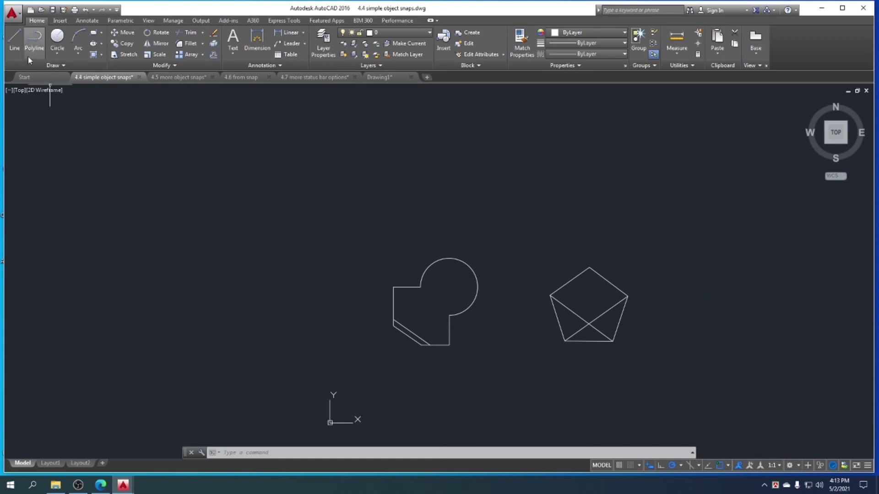
Step: Draw a line about 41 units long upward at about 95° from the intersection of the pentagon's diagonals
{"action": "scroll", "coordinate": [580, 341], "scroll_direction": "up", "scroll_amount": 4}
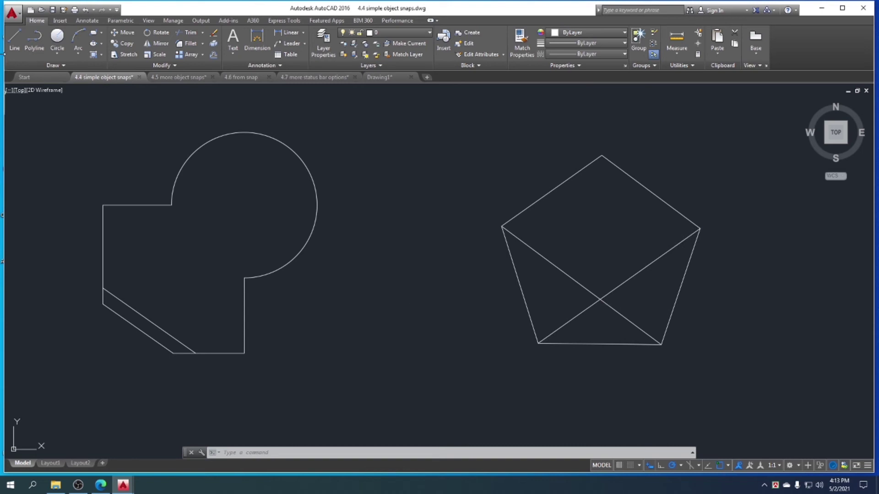
{"action": "left_click", "coordinate": [15, 38]}
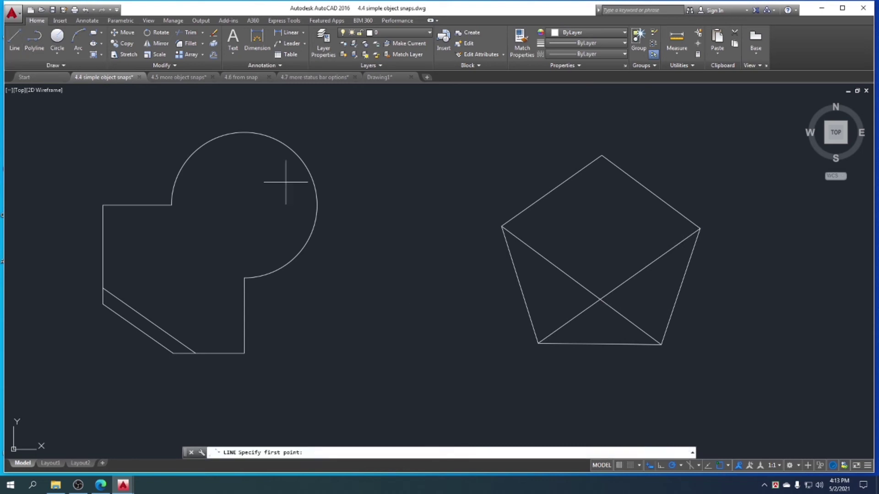
{"action": "left_click", "coordinate": [600, 300]}
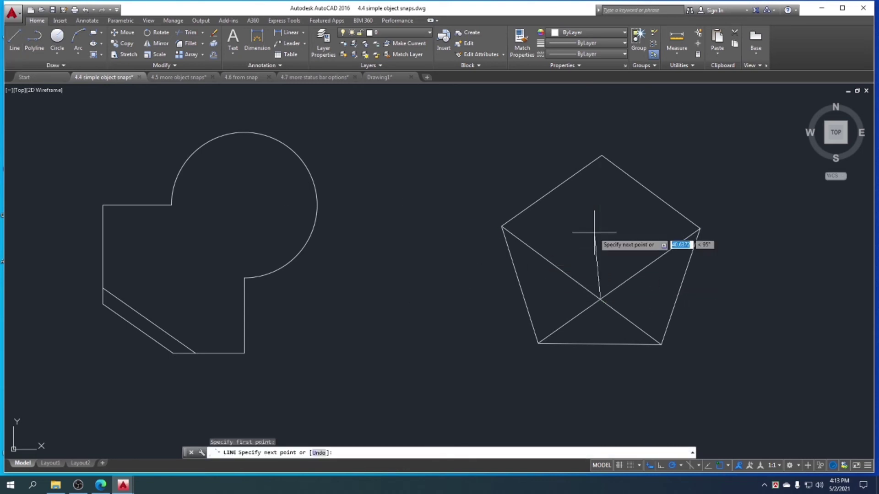
{"action": "left_click", "coordinate": [594, 233]}
{"action": "key", "text": "Escape"}
Step: Delete the short example line inside the pentagon
{"action": "left_click", "coordinate": [615, 256]}
{"action": "left_click", "coordinate": [584, 244]}
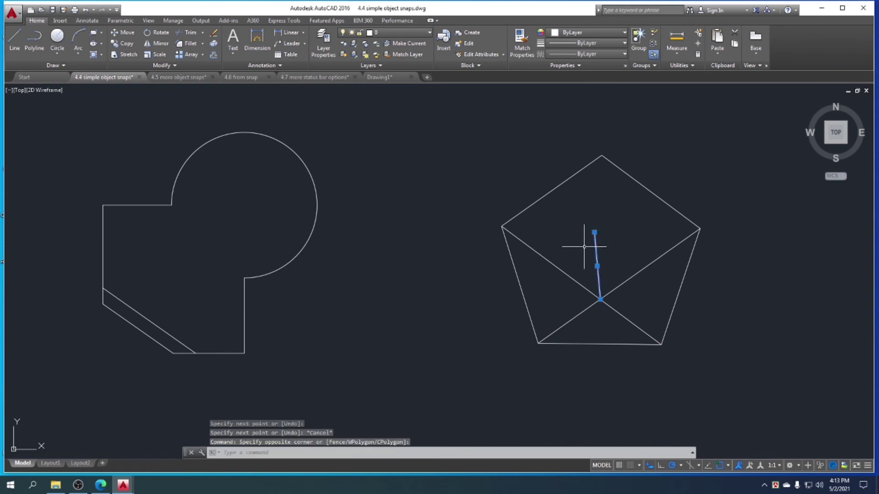
{"action": "key", "text": "Delete"}
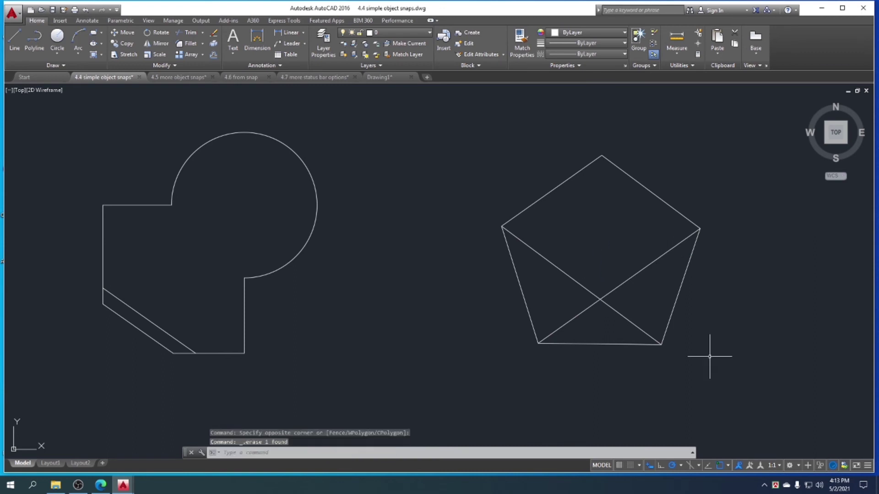
Step: Turn off the Intersection object snap and try to snap a line's start point to the crossing of the pentagon's diagonals
{"action": "left_click", "coordinate": [728, 466]}
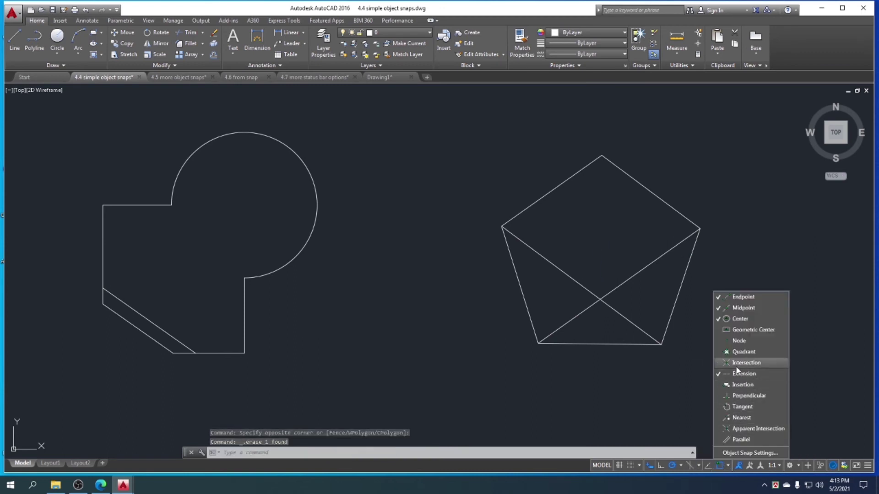
{"action": "left_click", "coordinate": [16, 41]}
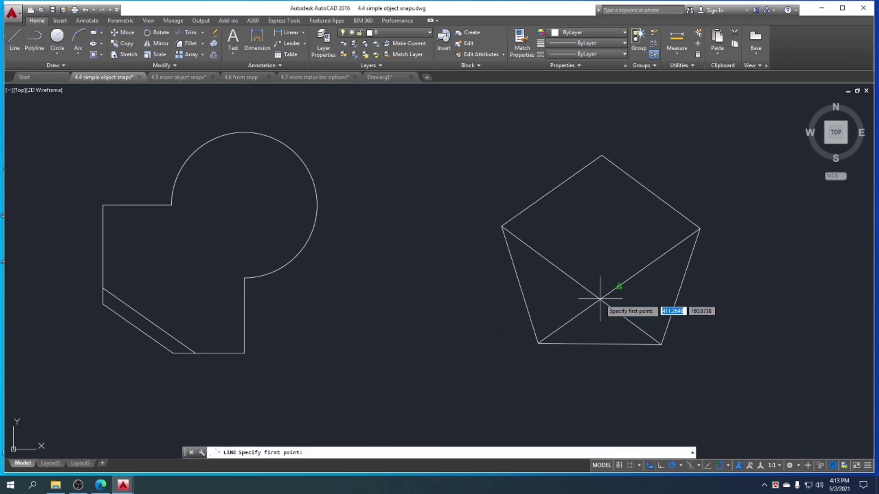
{"action": "key", "text": "Escape"}
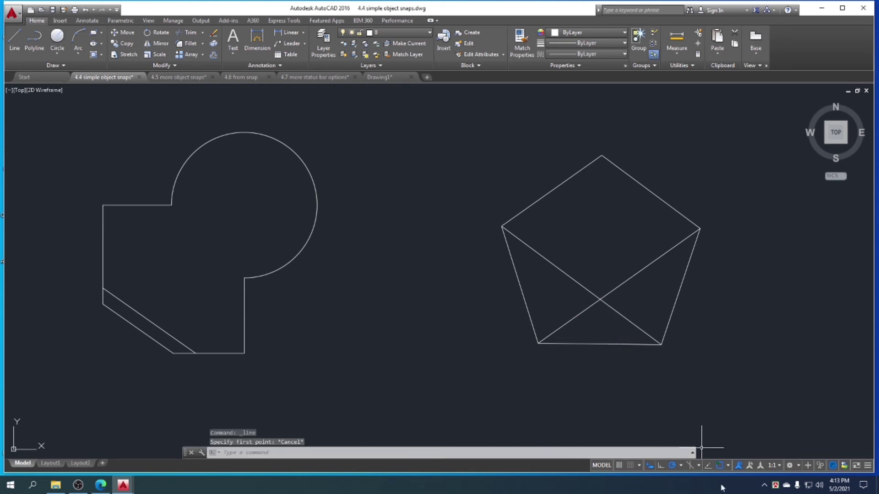
Step: Turn the Intersection object snap back on and test it by snapping a line's start point to the crossing of the pentagon's diagonals
{"action": "left_click", "coordinate": [729, 465]}
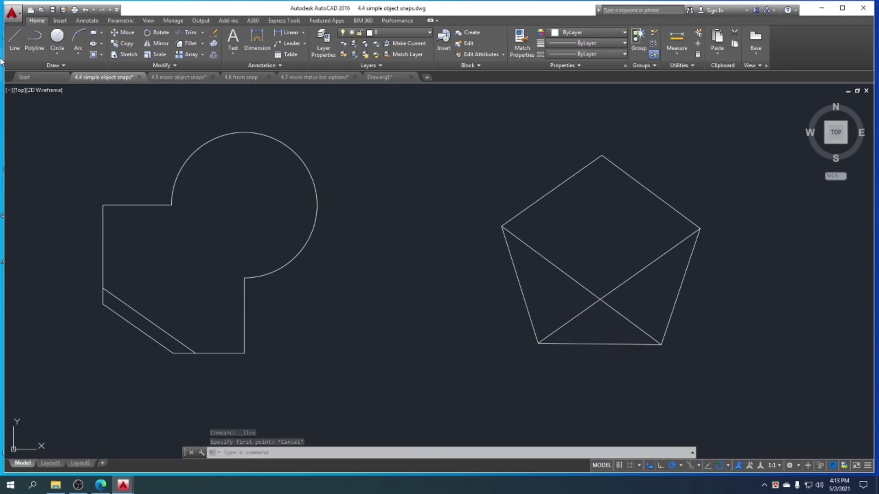
{"action": "left_click", "coordinate": [15, 37]}
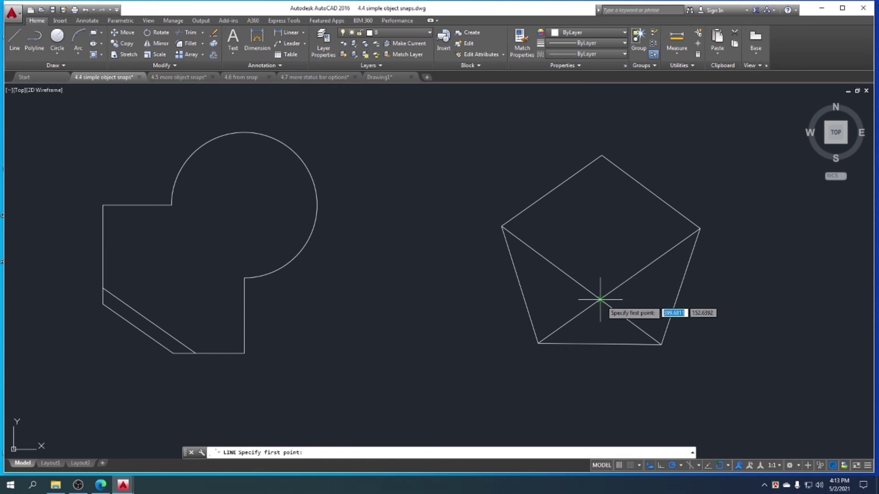
{"action": "key", "text": "Escape"}
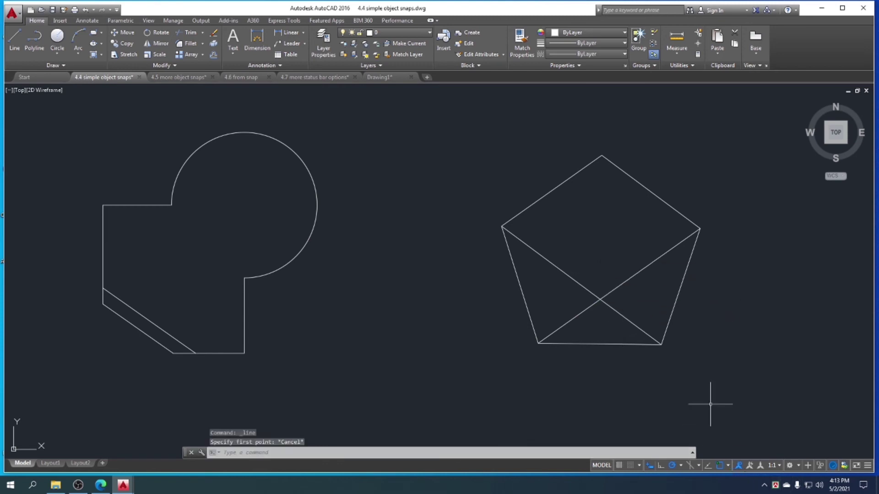
{"action": "left_click", "coordinate": [728, 466]}
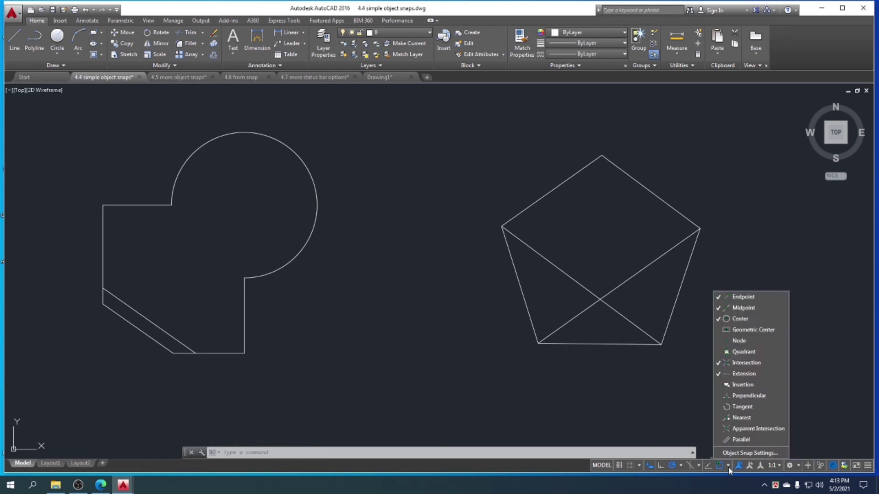
{"action": "left_click", "coordinate": [728, 467]}
{"action": "scroll", "coordinate": [479, 314], "scroll_direction": "down", "scroll_amount": 2}
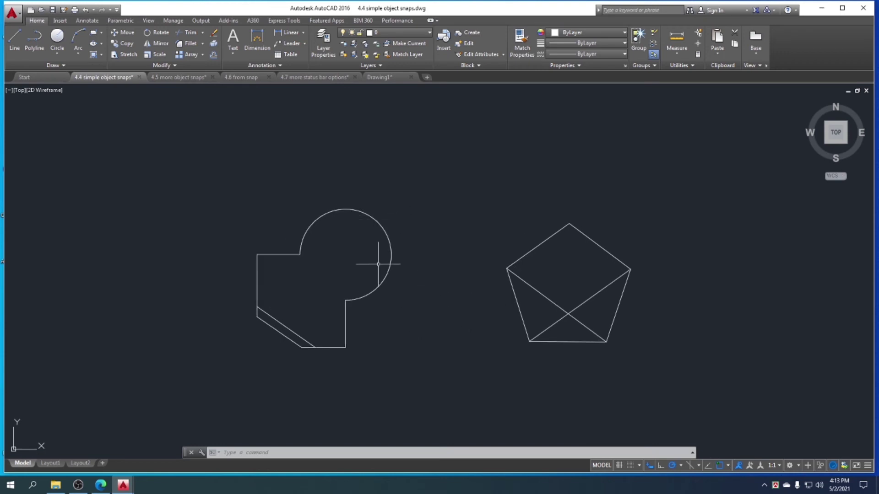
{"action": "middle_click_drag", "start_coordinate": [602, 262], "coordinate": [486, 266]}
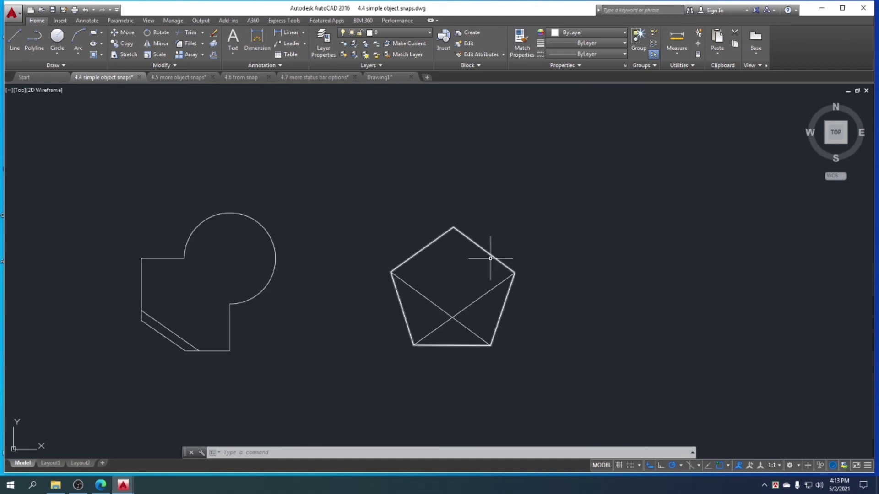
{"action": "left_click", "coordinate": [489, 252]}
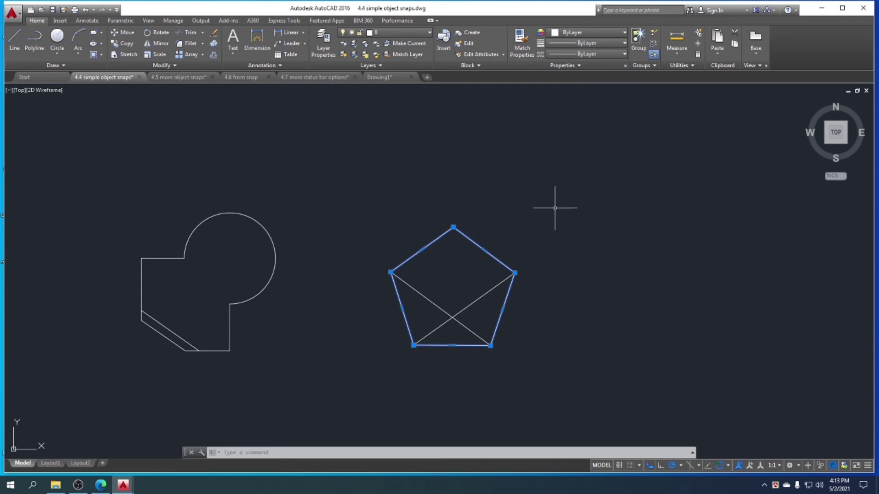
{"action": "key", "text": "Escape"}
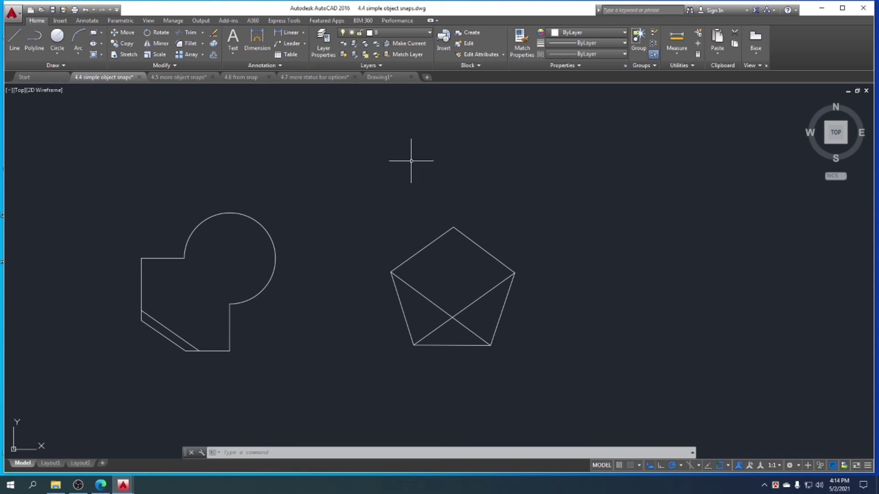
{"action": "left_click", "coordinate": [57, 37]}
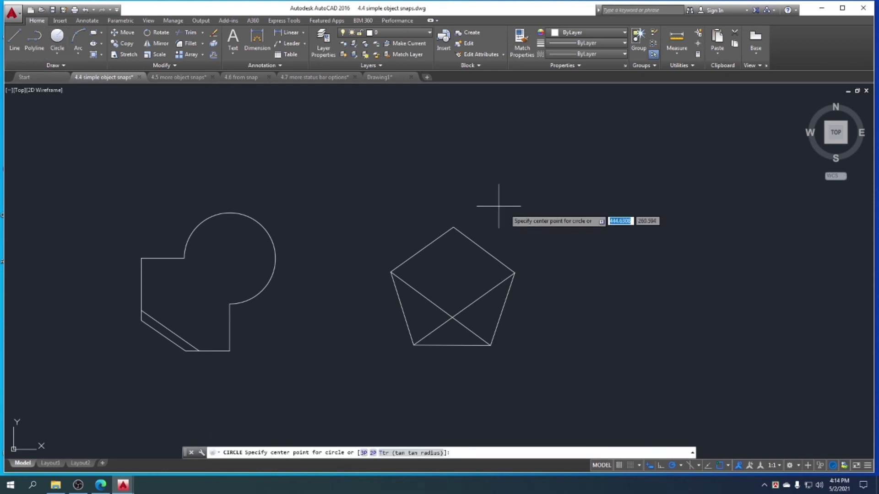
{"action": "right_click", "coordinate": [510, 227], "text": "shift"}
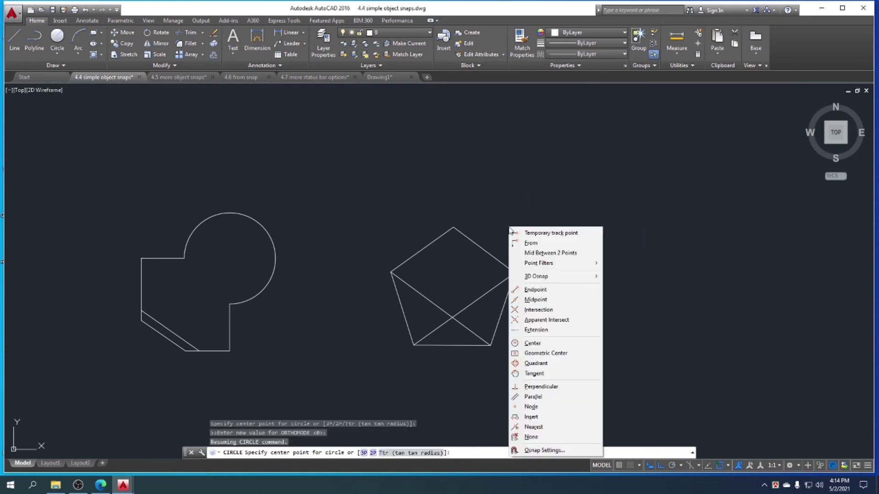
{"action": "left_click", "coordinate": [532, 244]}
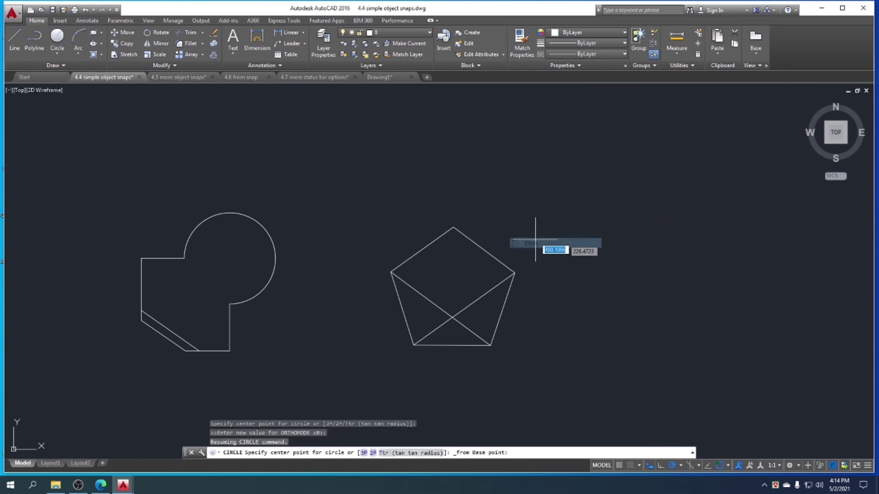
{"action": "left_click", "coordinate": [484, 250]}
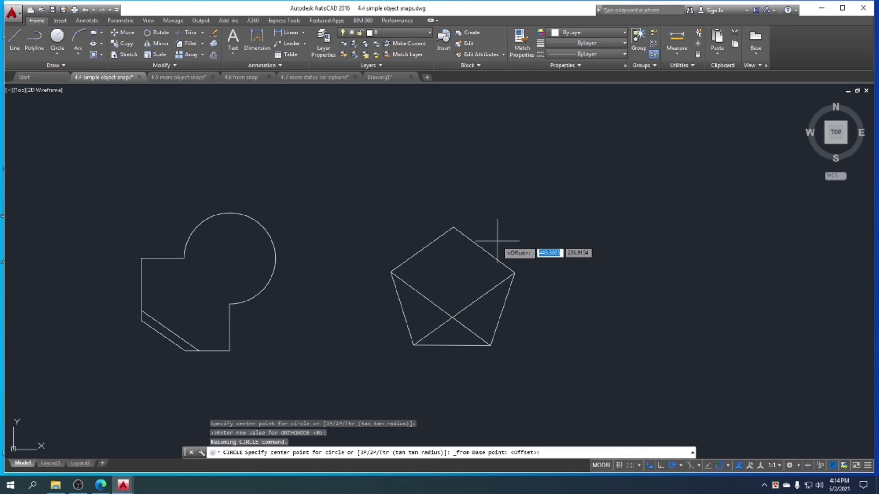
{"action": "type", "text": "@"}
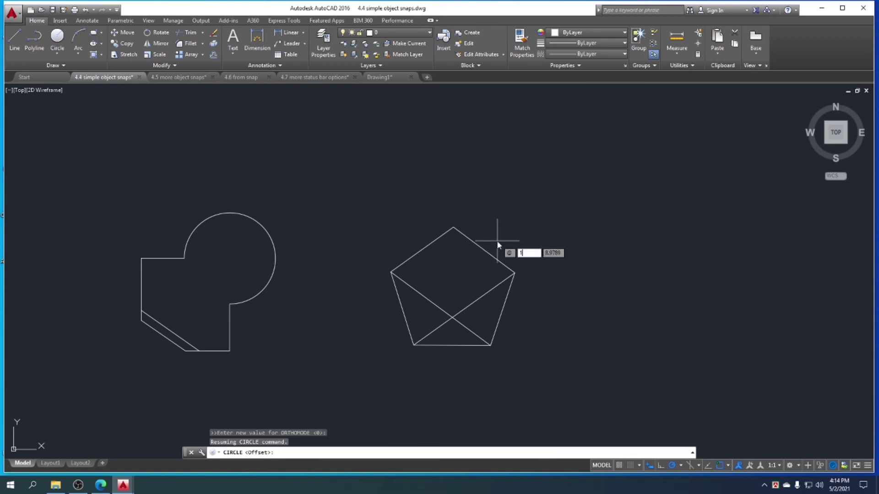
{"action": "type", "text": "10<"}
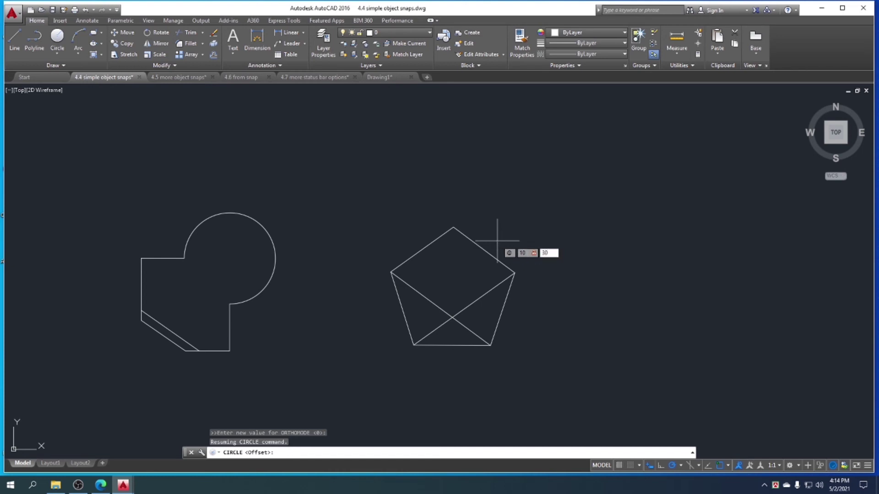
{"action": "type", "text": "30"}
{"action": "key", "text": "Return"}
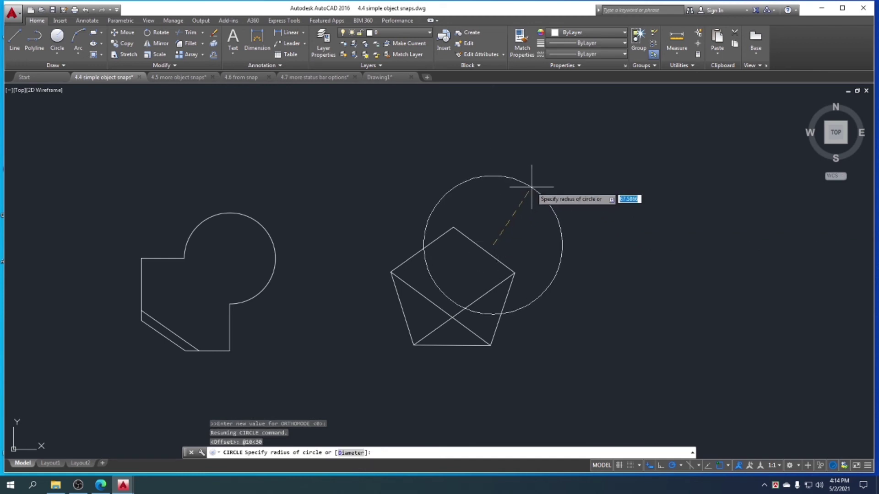
{"action": "scroll", "coordinate": [507, 227], "scroll_direction": "up", "scroll_amount": 6}
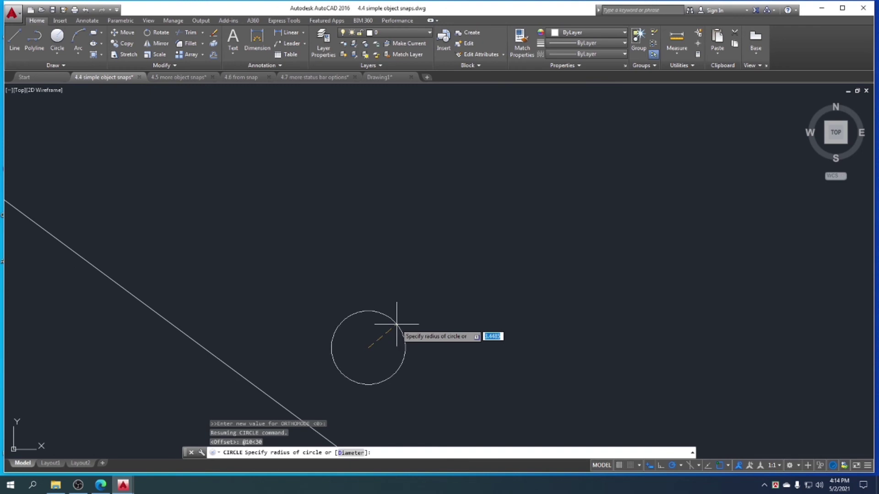
{"action": "left_click", "coordinate": [396, 324]}
Step: Draw a line from the small circle's center to the midpoint of the pentagon's upper-right edge
{"action": "middle_click_drag", "start_coordinate": [480, 261], "coordinate": [539, 183]}
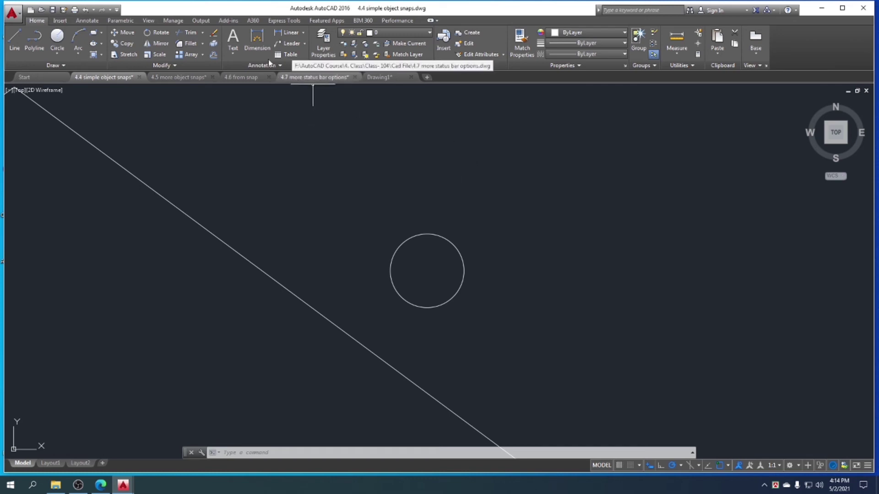
{"action": "left_click", "coordinate": [18, 44]}
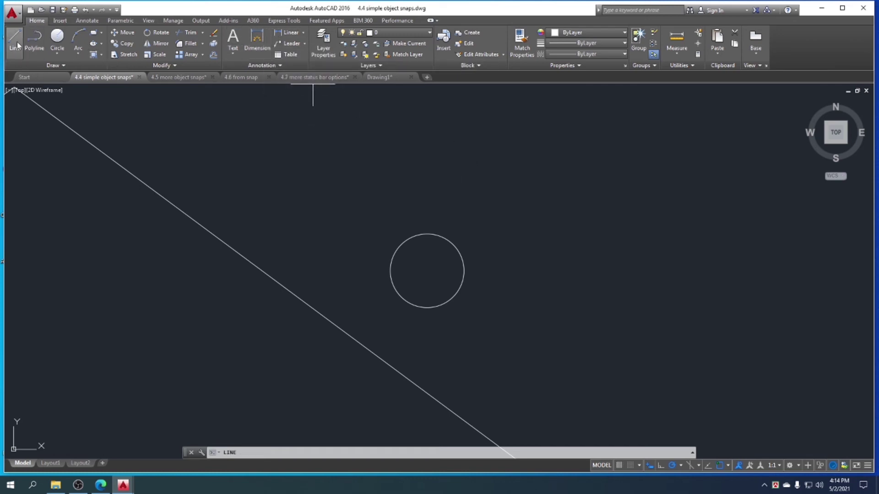
{"action": "left_click", "coordinate": [429, 267]}
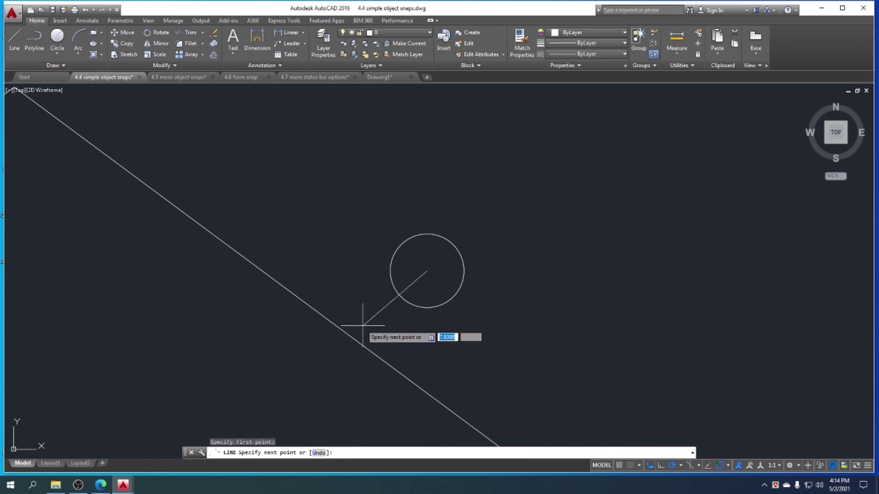
{"action": "left_click", "coordinate": [336, 322]}
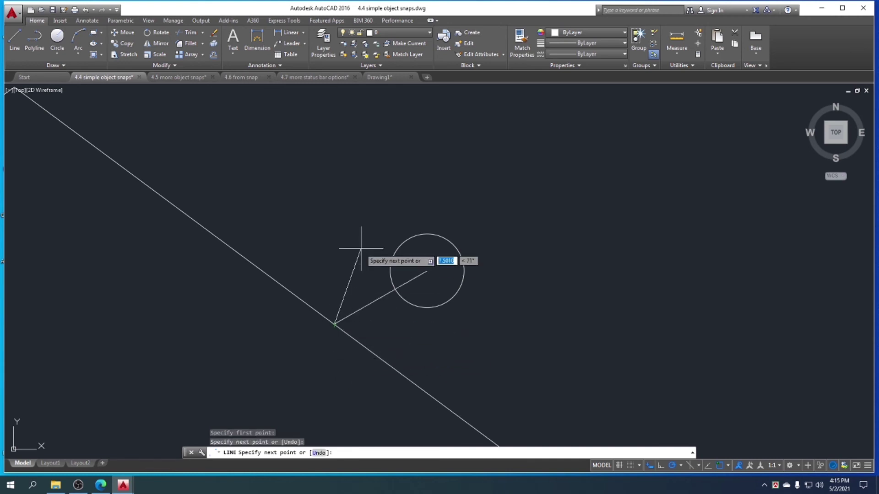
{"action": "key", "text": "Escape"}
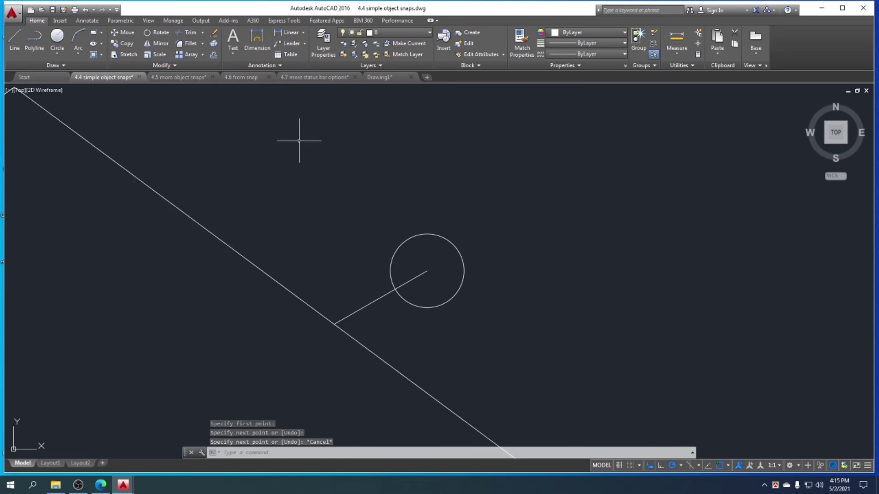
Step: Measure the distance from the pentagon edge's midpoint to the small circle's center with DIST
{"action": "type", "text": "d"}
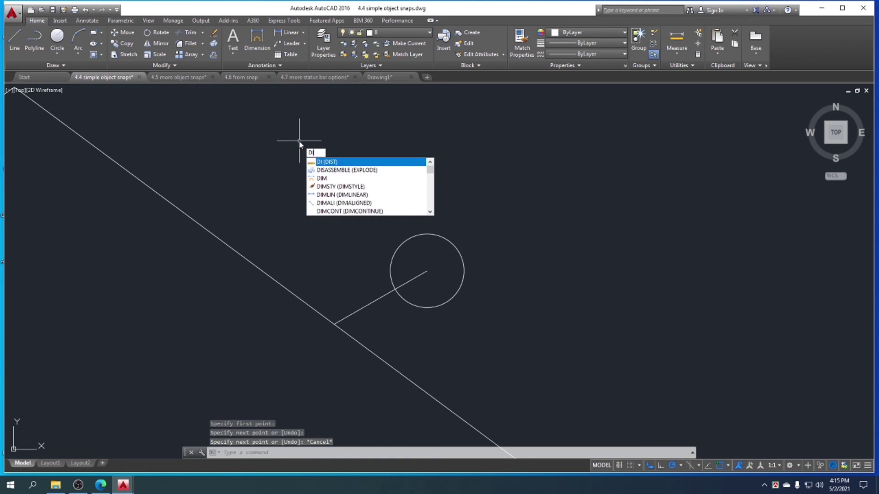
{"action": "key", "text": "Return"}
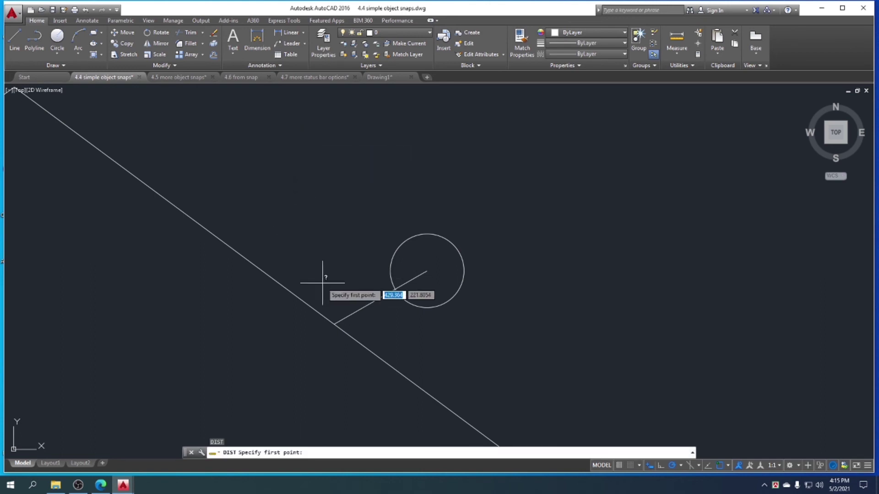
{"action": "left_click", "coordinate": [335, 324]}
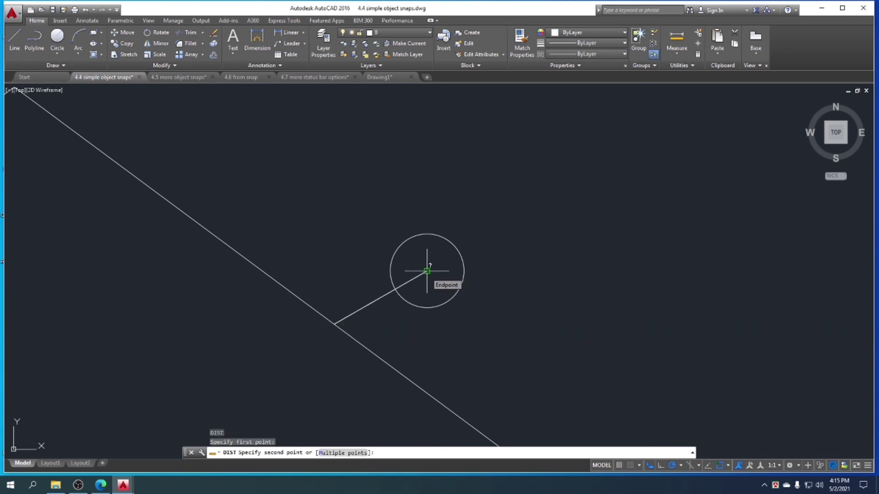
{"action": "left_click", "coordinate": [426, 271]}
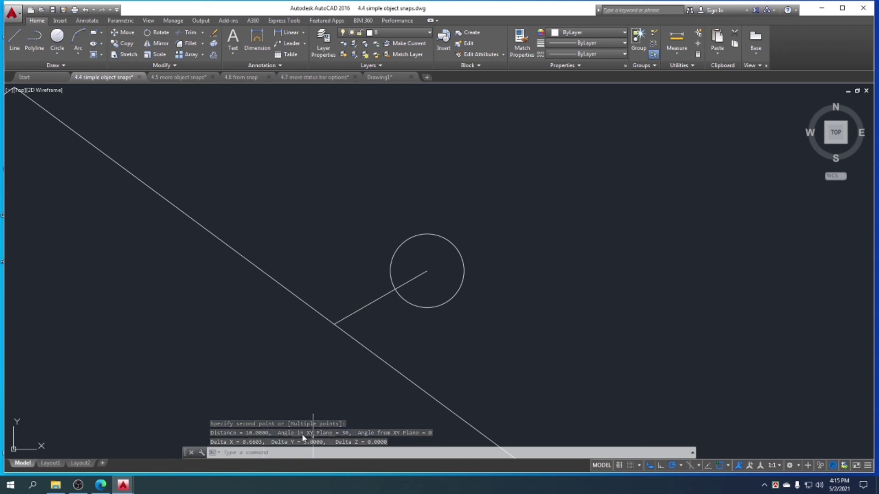
{"action": "left_click", "coordinate": [234, 451]}
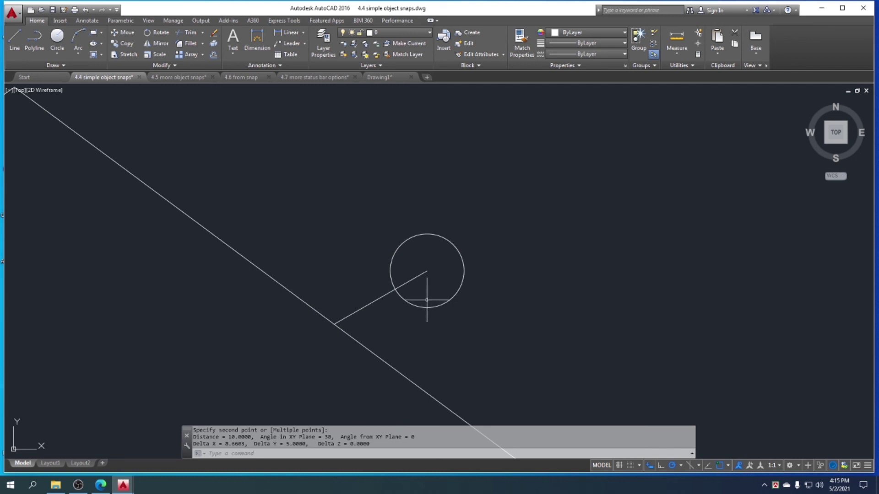
Step: Delete the small circle and the line joining it to the pentagon's edge
{"action": "left_click", "coordinate": [439, 318]}
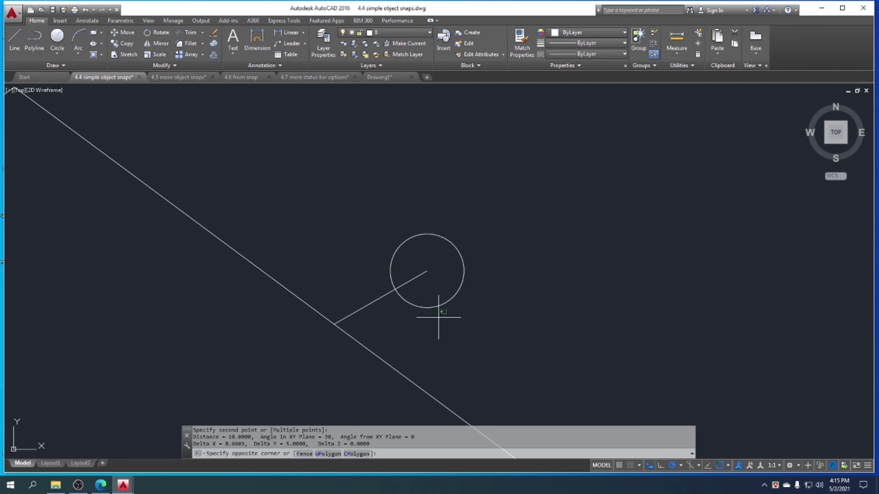
{"action": "left_click", "coordinate": [389, 281]}
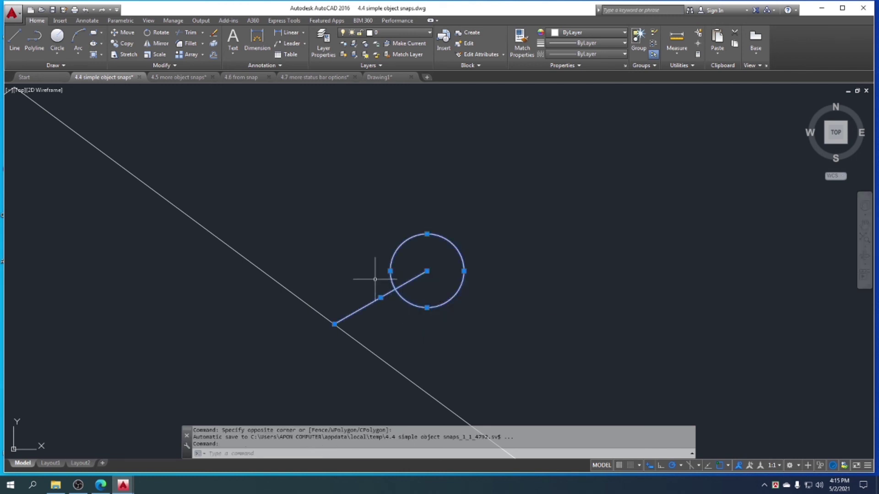
{"action": "key", "text": "Delete"}
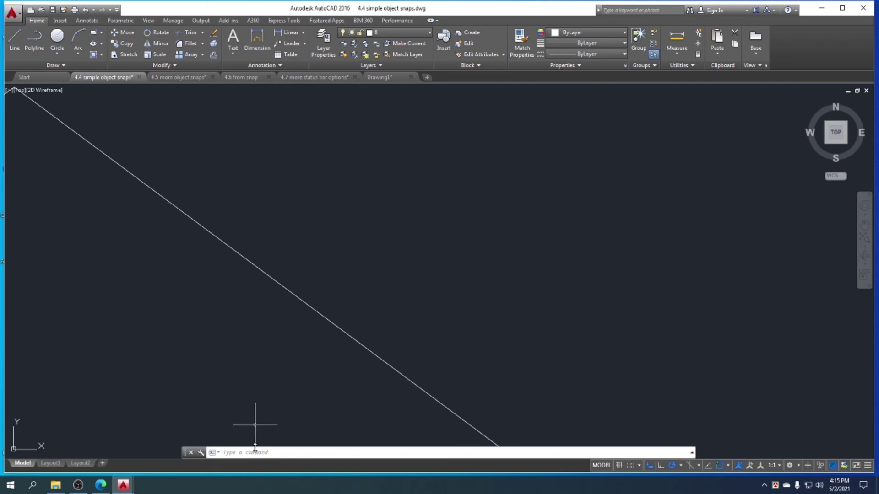
Step: Switch to the AutoCad Course Content PDF in the browser and review the topics under Status Bar Toggles
{"action": "left_click", "coordinate": [101, 486]}
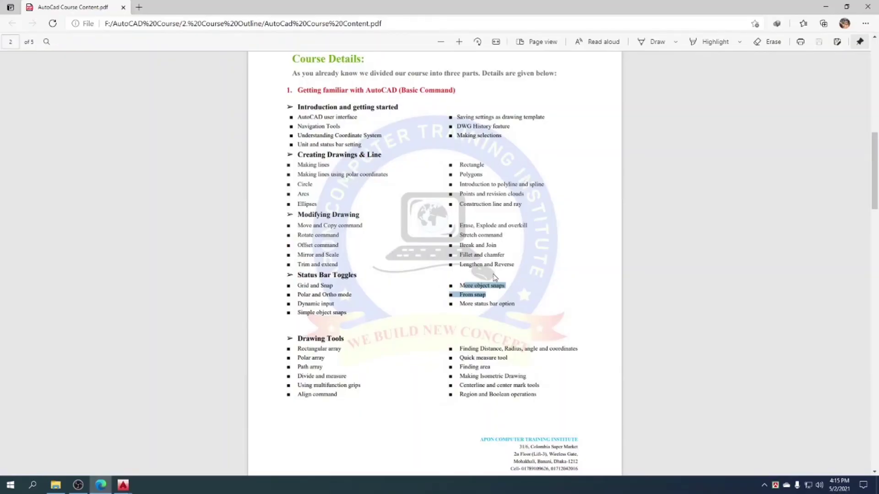
{"action": "left_click_drag", "start_coordinate": [487, 298], "coordinate": [320, 313]}
{"action": "left_click", "coordinate": [512, 295]}
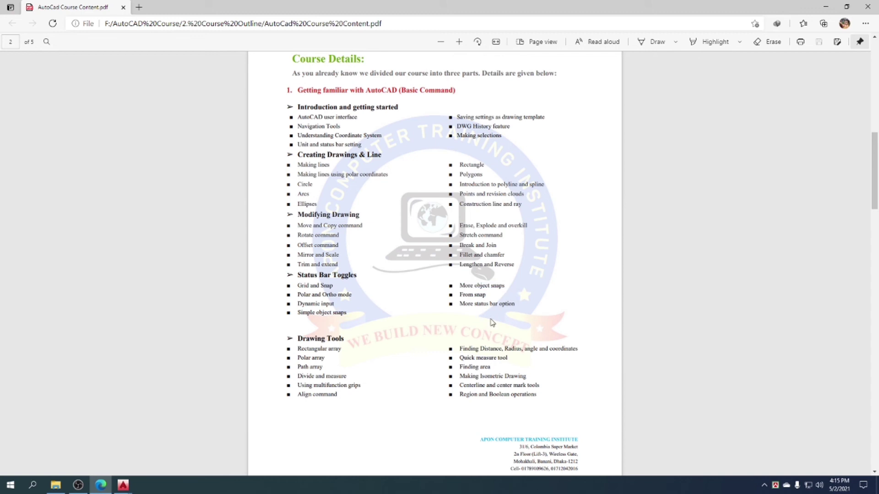
Step: Switch back to AutoCAD with the drawing 4.7 more status bar options.dwg and bring the piping around the valve into view
{"action": "left_click", "coordinate": [123, 484]}
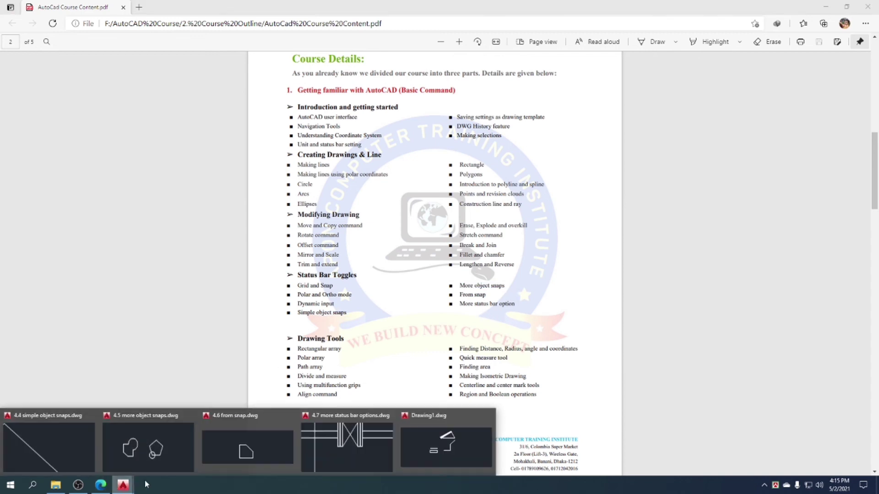
{"action": "left_click", "coordinate": [358, 452]}
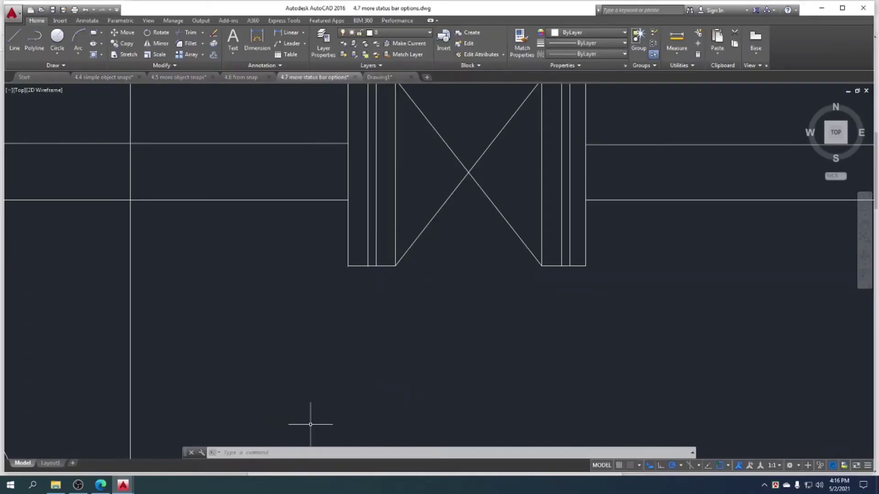
{"action": "scroll", "coordinate": [401, 334], "scroll_direction": "down", "scroll_amount": 5}
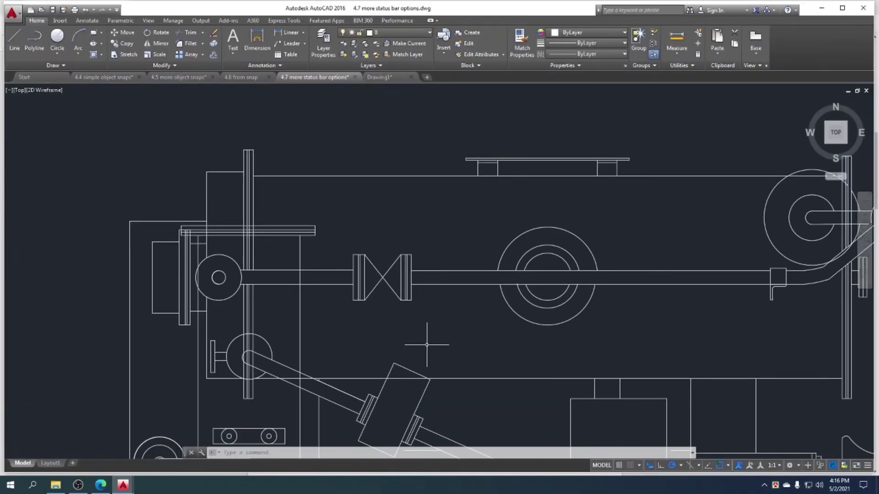
{"action": "scroll", "coordinate": [454, 345], "scroll_direction": "up", "scroll_amount": 3}
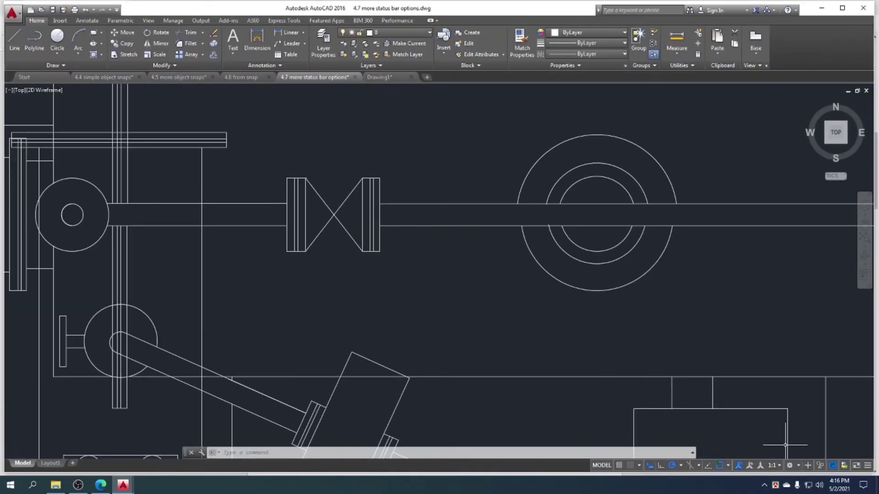
Step: Turn off Dynamic Input and remove its toggle from the status bar
{"action": "left_click", "coordinate": [650, 467]}
{"action": "left_click", "coordinate": [867, 465]}
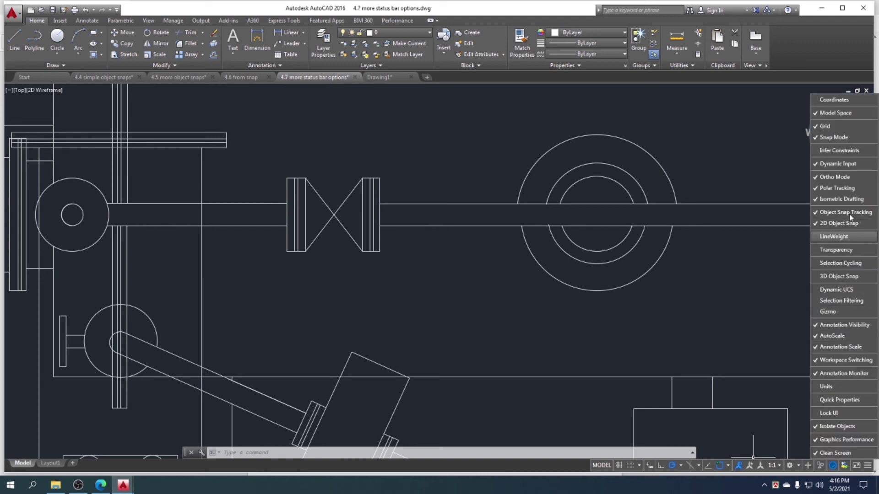
{"action": "left_click", "coordinate": [830, 167]}
{"action": "left_click", "coordinate": [830, 167]}
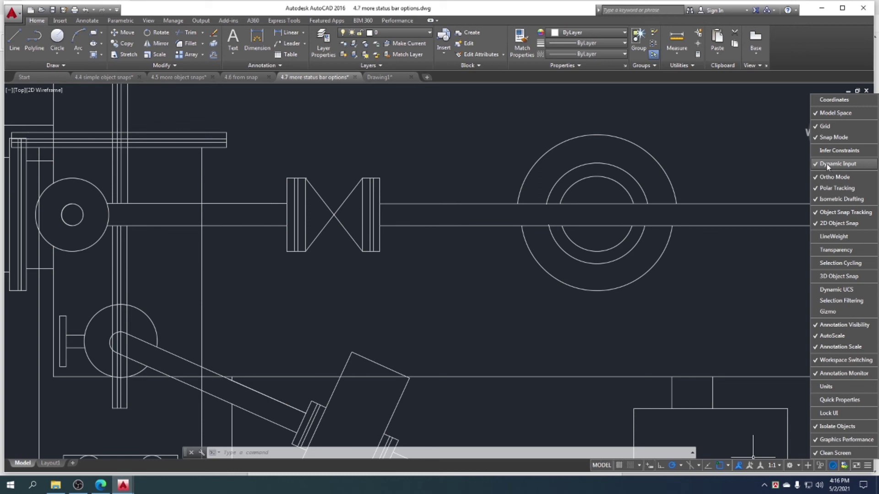
{"action": "left_click", "coordinate": [828, 167]}
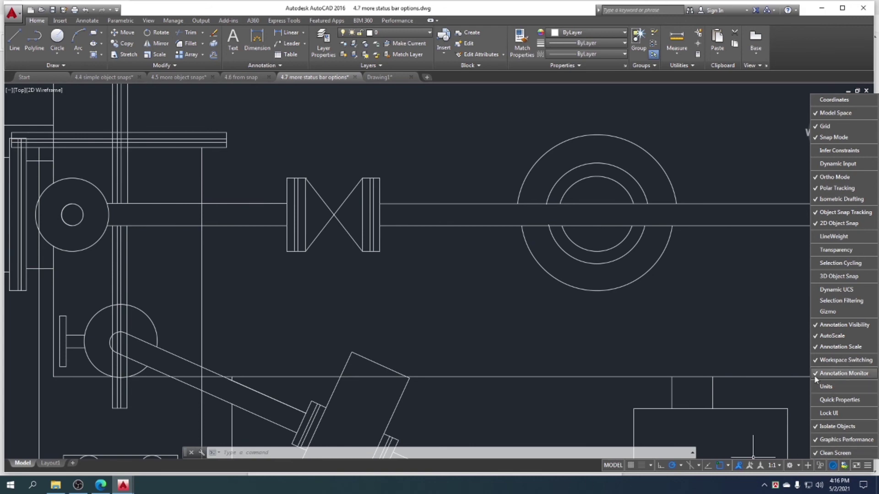
Step: Add the Coordinates readout to the status bar and check it at different places in the drawing
{"action": "left_click", "coordinate": [836, 100]}
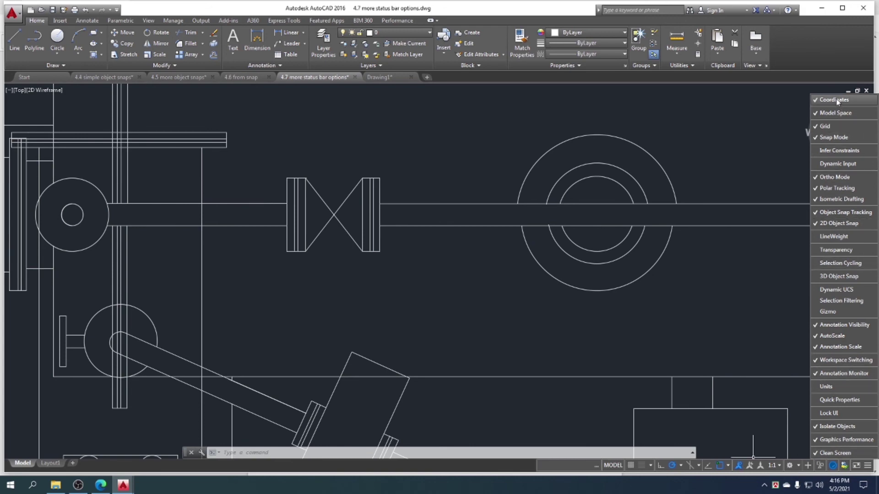
{"action": "left_click", "coordinate": [867, 466]}
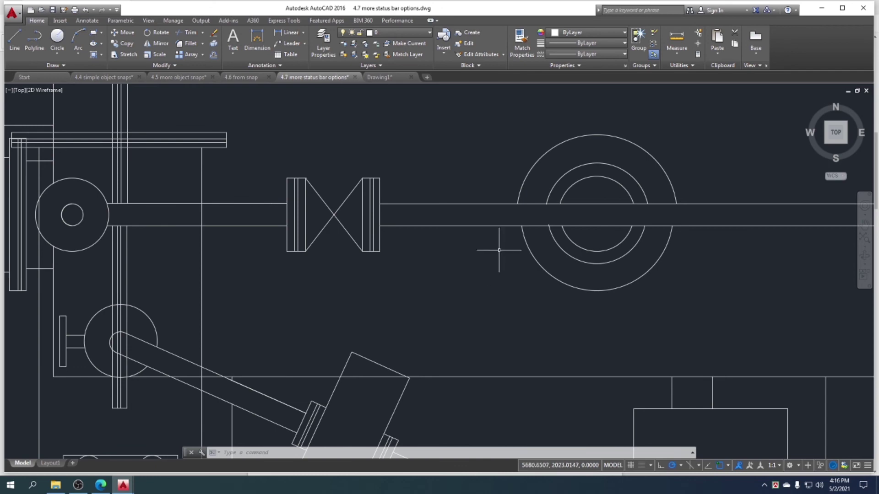
{"action": "scroll", "coordinate": [499, 250], "scroll_direction": "down", "scroll_amount": 10}
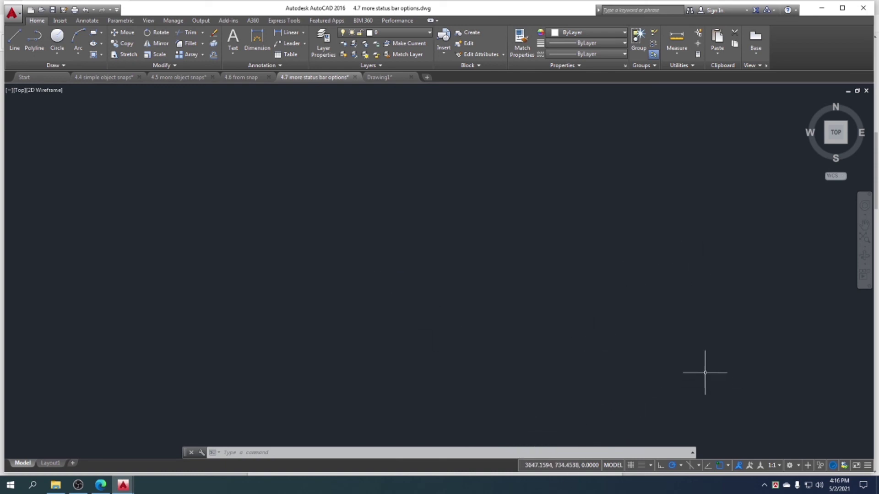
Step: Remove Coordinates from the status bar and add Units to it
{"action": "left_click", "coordinate": [868, 466]}
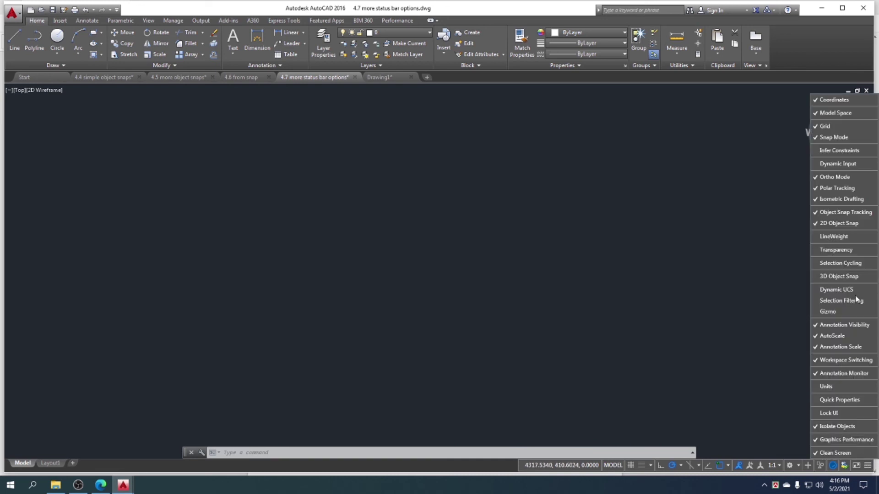
{"action": "left_click", "coordinate": [834, 99]}
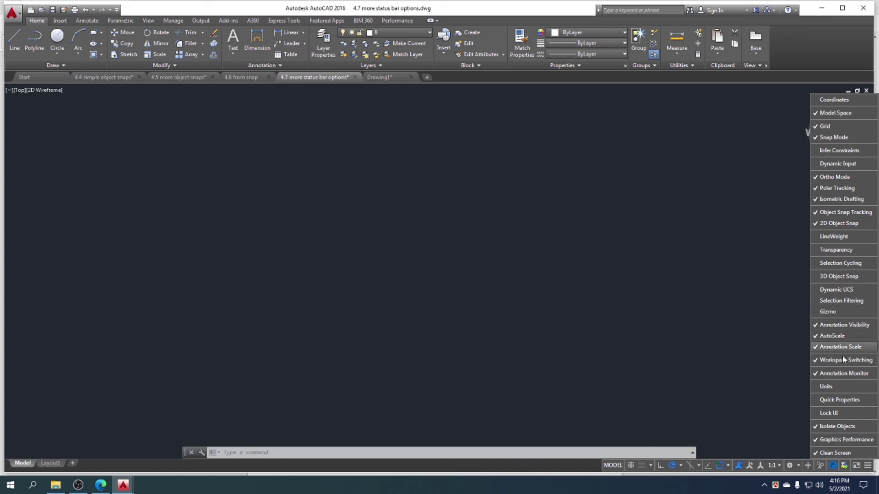
{"action": "left_click", "coordinate": [827, 388]}
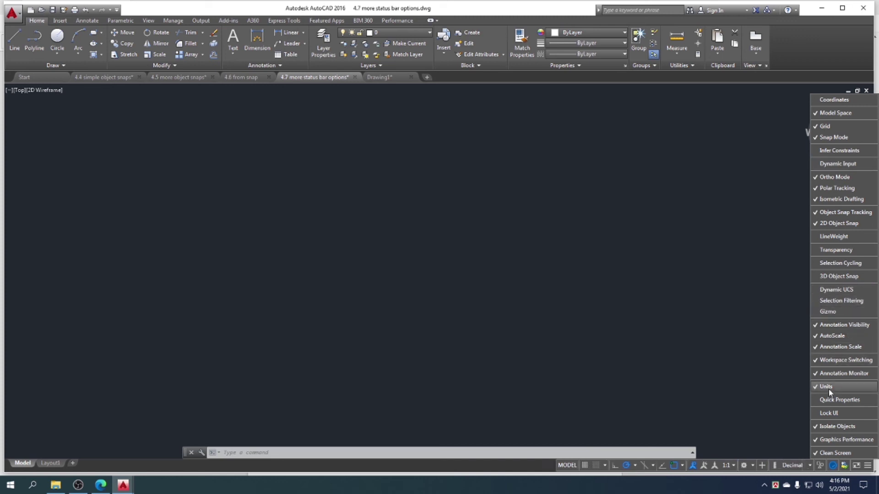
{"action": "left_click", "coordinate": [722, 341]}
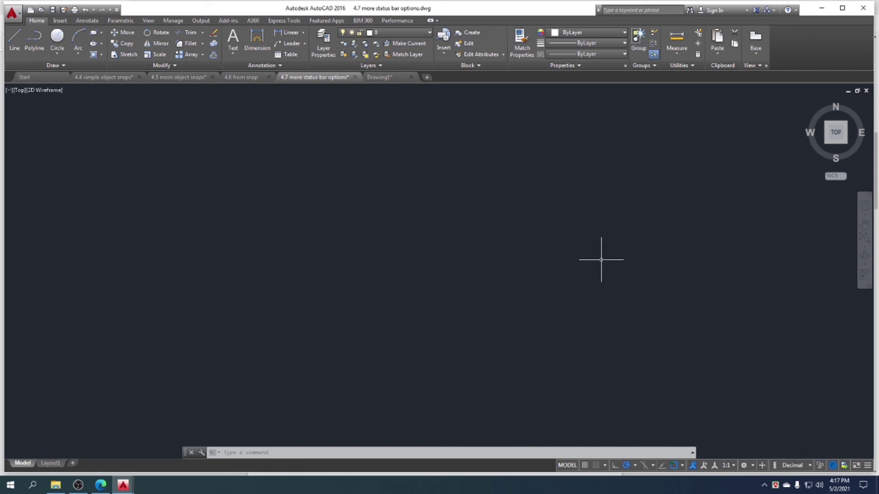
Step: Examine the geometry values of the tank's long upper horizontal line in its properties, using decimal units
{"action": "scroll", "coordinate": [602, 260], "scroll_direction": "down", "scroll_amount": 5}
{"action": "scroll", "coordinate": [632, 266], "scroll_direction": "up", "scroll_amount": 6}
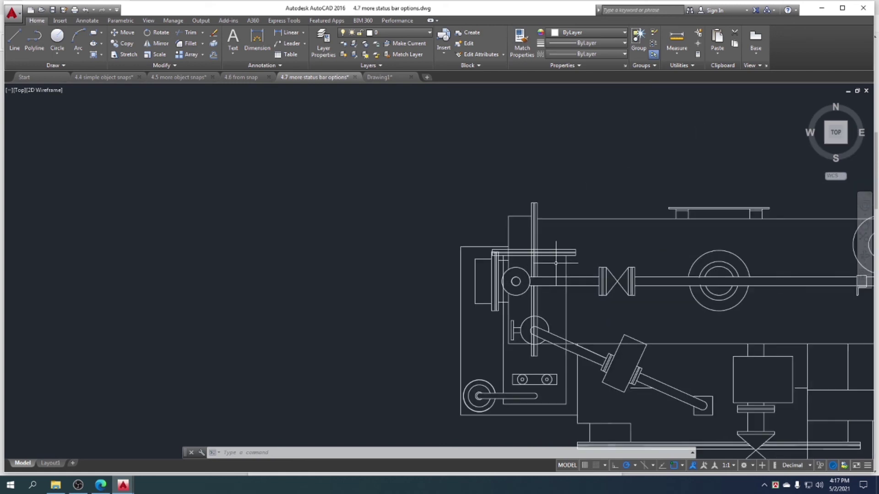
{"action": "left_click", "coordinate": [578, 219]}
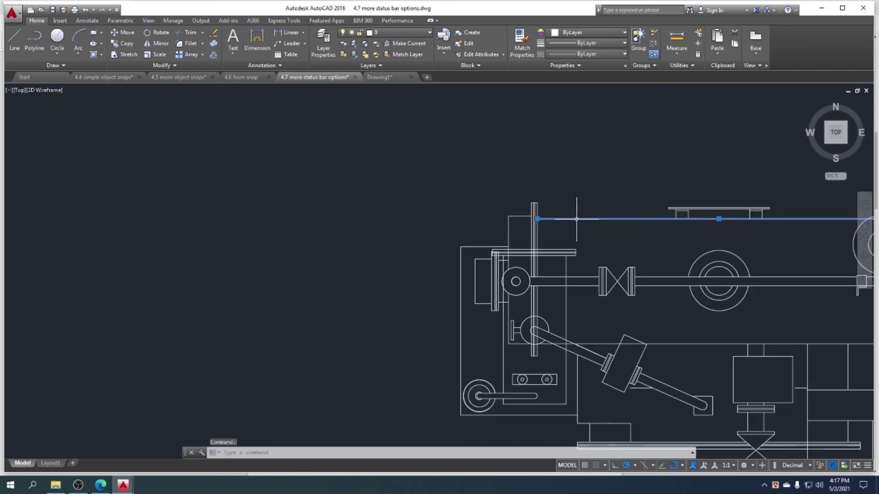
{"action": "right_click", "coordinate": [577, 220]}
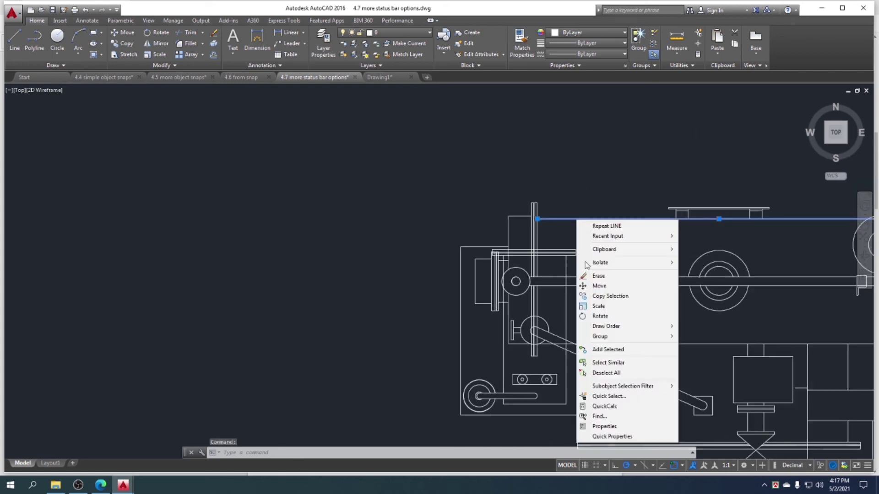
{"action": "left_click", "coordinate": [604, 426]}
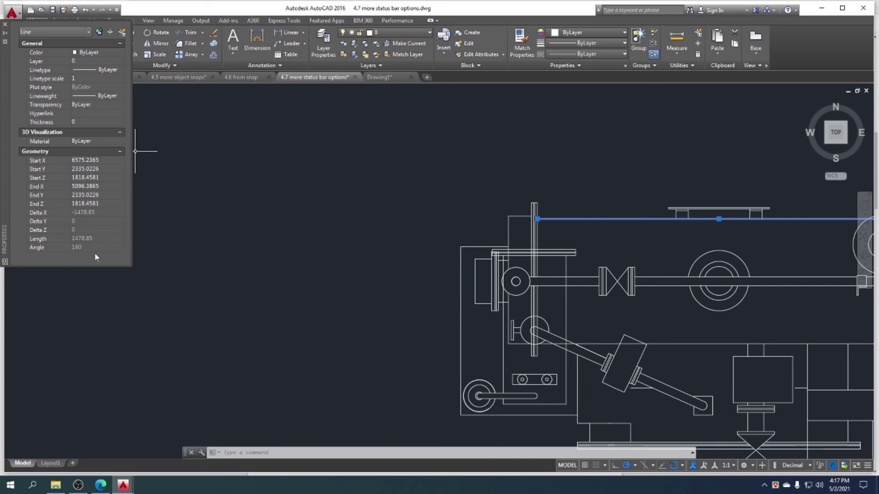
{"action": "left_click", "coordinate": [4, 24]}
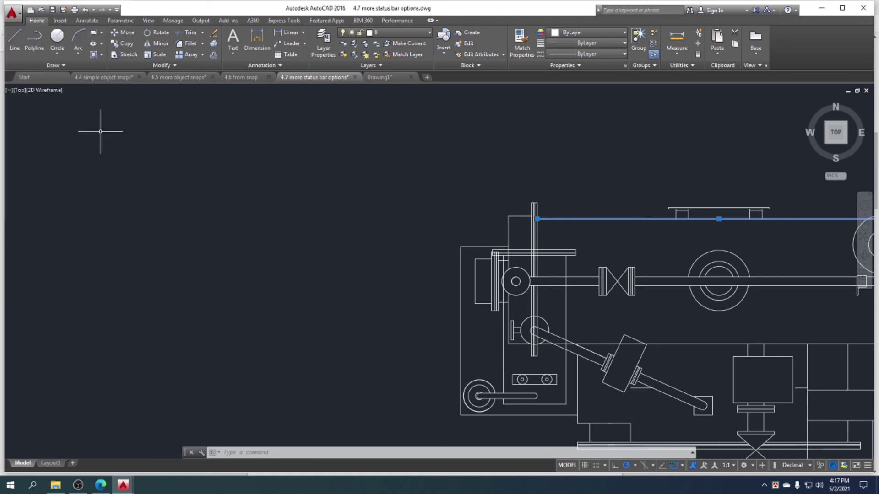
Step: Set the drawing units to Architectural and check the length of the tank's upper horizontal line in its properties
{"action": "left_click", "coordinate": [810, 467]}
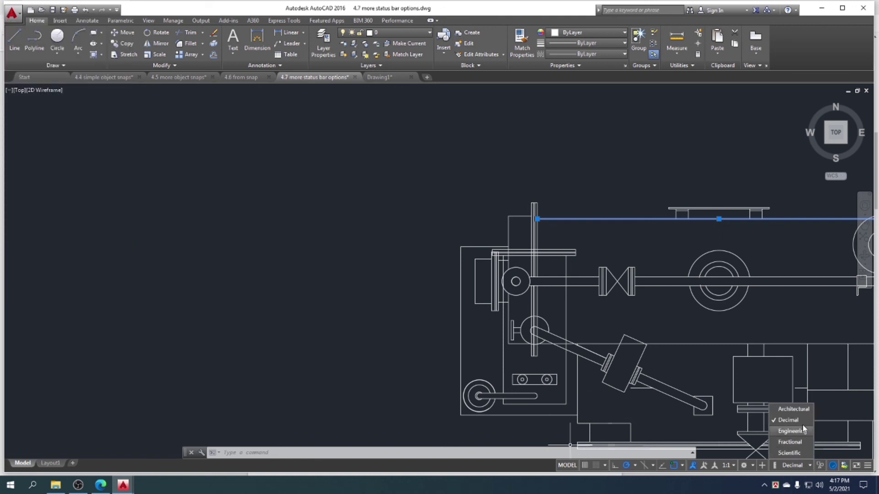
{"action": "left_click", "coordinate": [789, 409]}
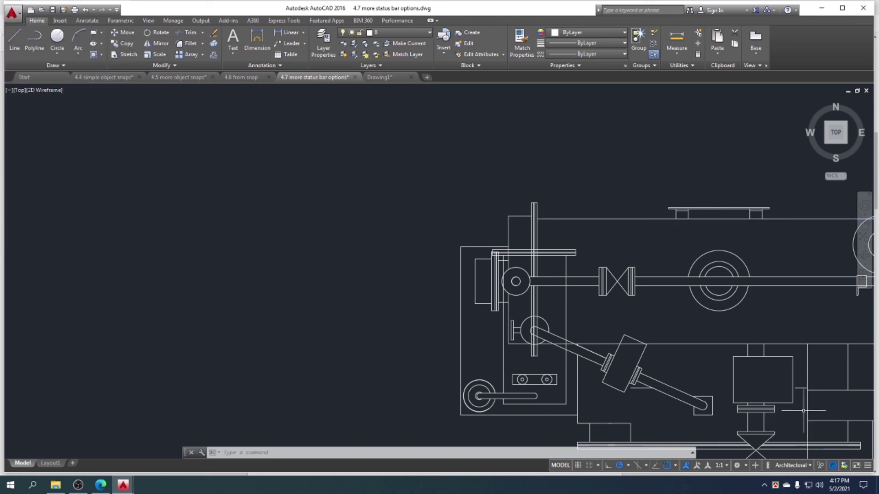
{"action": "left_click", "coordinate": [594, 219]}
{"action": "right_click", "coordinate": [576, 219]}
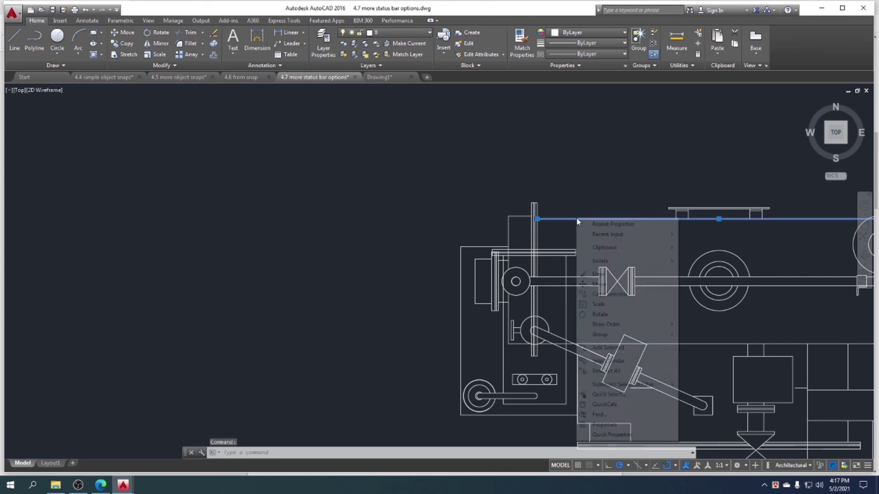
{"action": "left_click", "coordinate": [606, 425]}
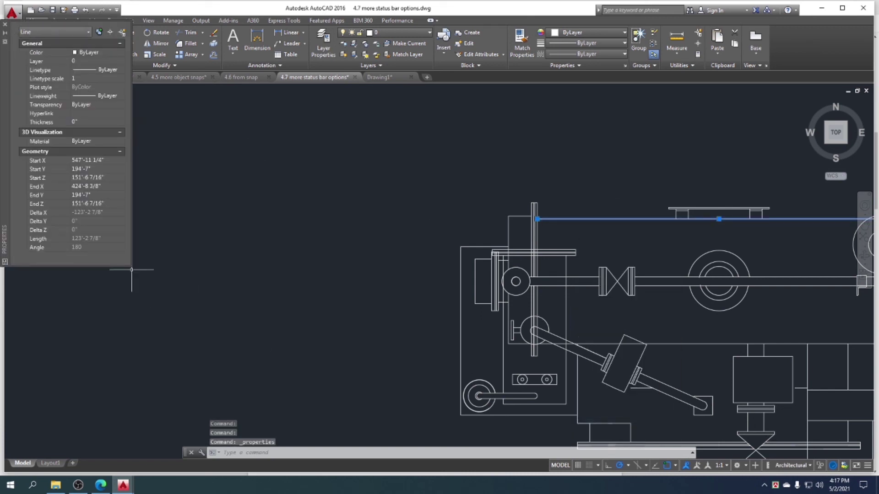
{"action": "left_click", "coordinate": [76, 237]}
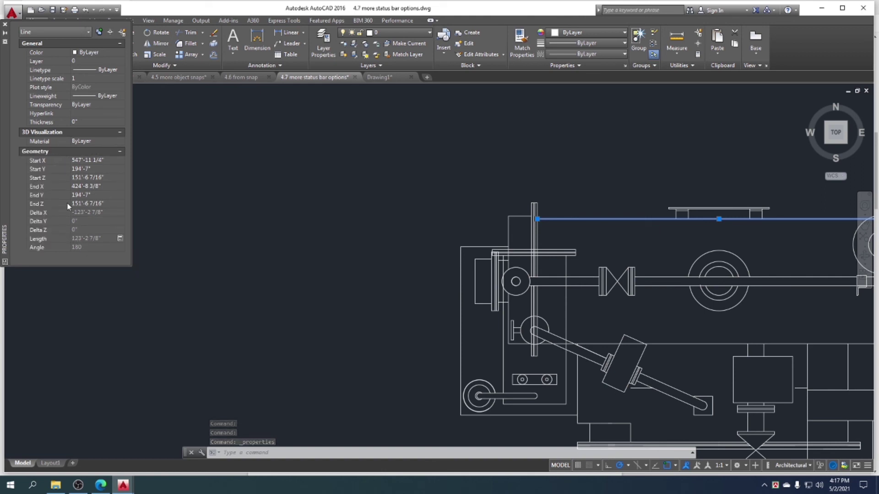
{"action": "left_click", "coordinate": [5, 25]}
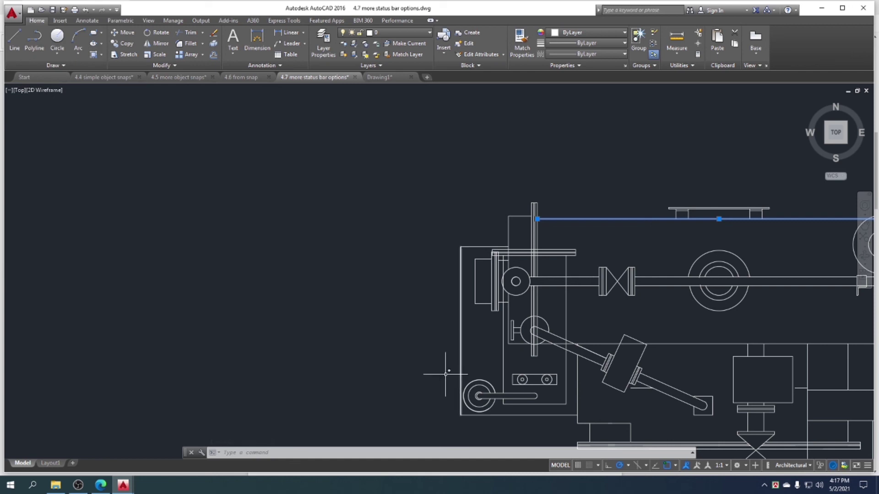
{"action": "left_click", "coordinate": [808, 466]}
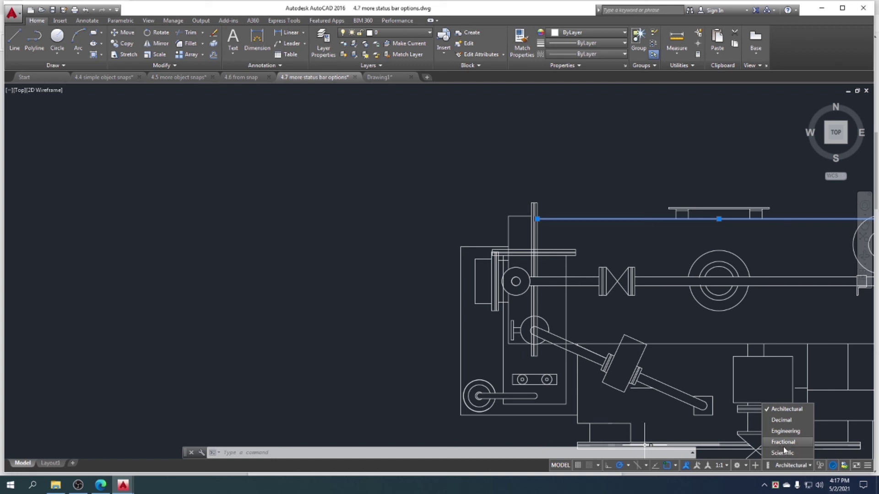
{"action": "left_click", "coordinate": [810, 467]}
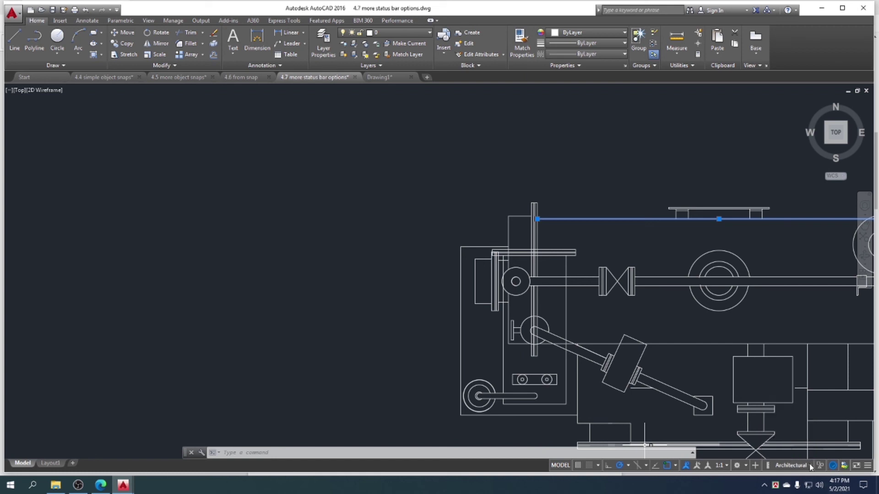
Step: Add Selection Cycling to the status bar, deselect the upper line, and turn selection cycling on
{"action": "left_click", "coordinate": [868, 466]}
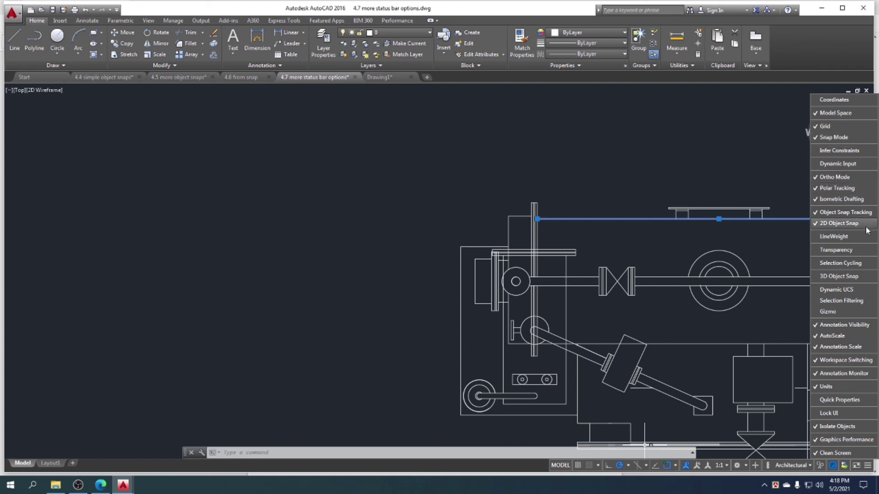
{"action": "left_click", "coordinate": [859, 265]}
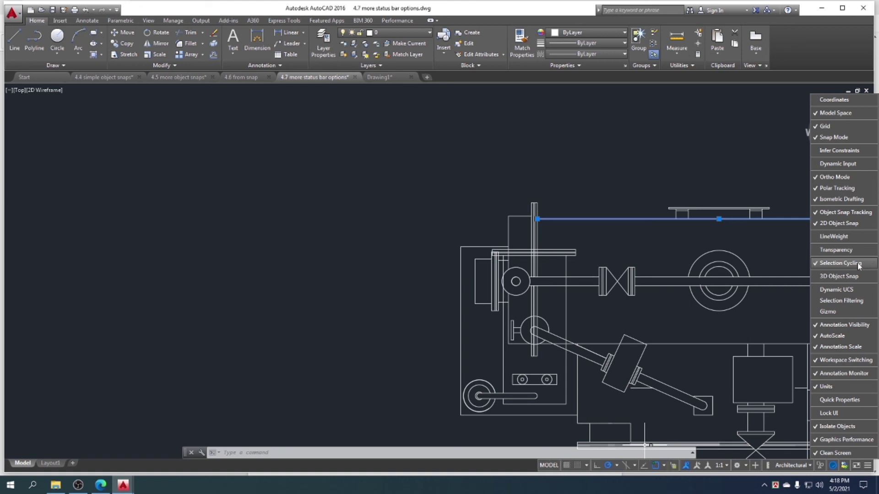
{"action": "key", "text": "Escape"}
{"action": "left_click", "coordinate": [620, 242]}
{"action": "middle_click_drag", "start_coordinate": [672, 267], "coordinate": [623, 197]}
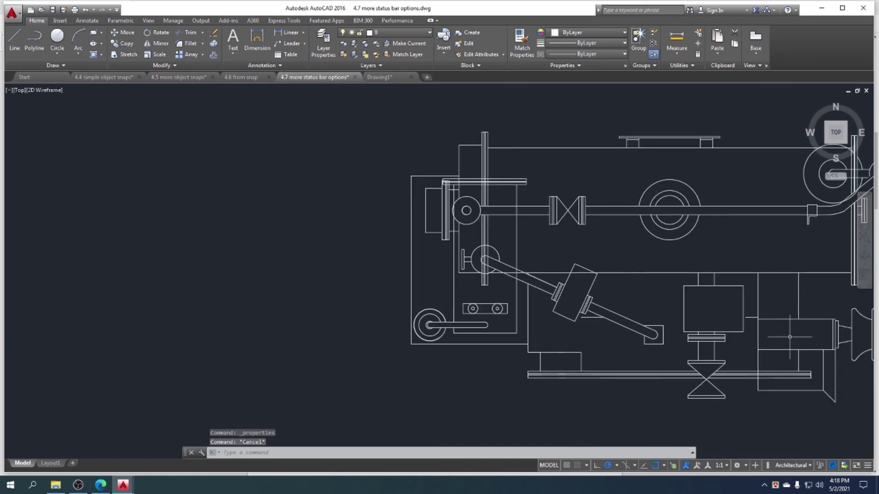
{"action": "left_click", "coordinate": [674, 466]}
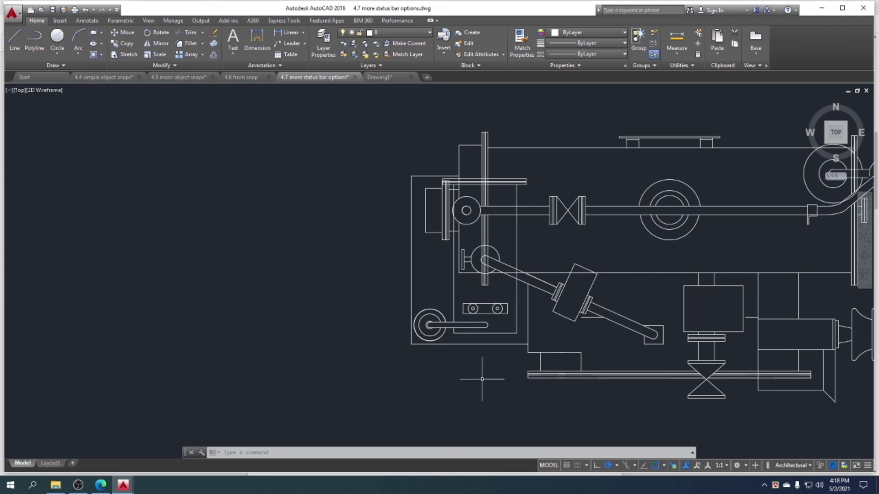
Step: Use selection cycling to pick the second of the overlapping outer arcs around the lower-left pipe end and delete it
{"action": "middle_click_drag", "start_coordinate": [485, 381], "coordinate": [498, 385]}
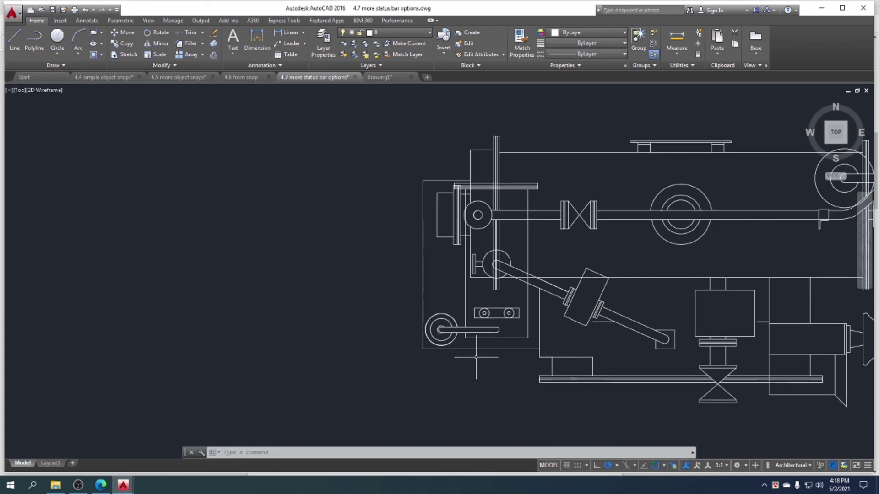
{"action": "scroll", "coordinate": [432, 351], "scroll_direction": "up", "scroll_amount": 4}
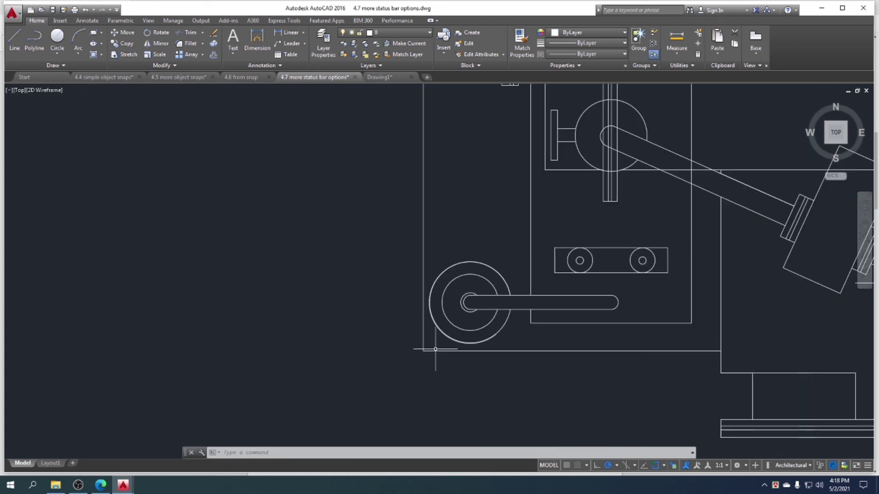
{"action": "scroll", "coordinate": [435, 353], "scroll_direction": "up", "scroll_amount": 4}
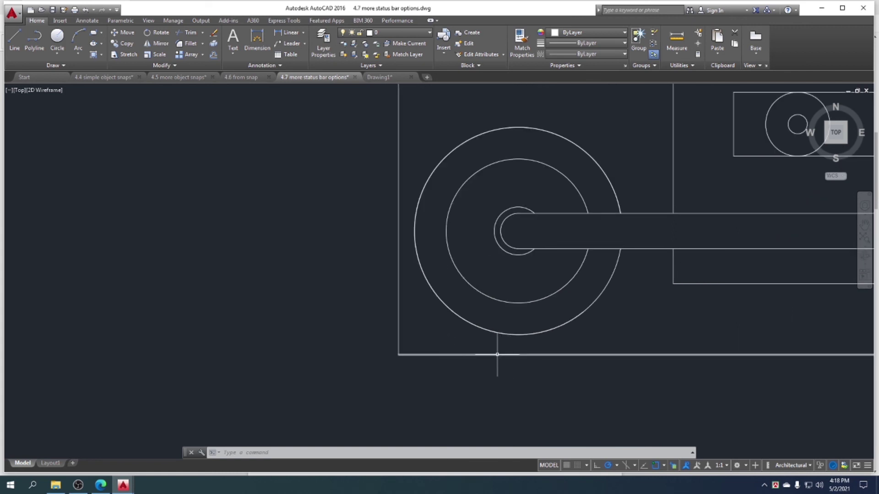
{"action": "scroll", "coordinate": [498, 357], "scroll_direction": "down", "scroll_amount": 4}
{"action": "middle_click_drag", "start_coordinate": [498, 370], "coordinate": [463, 378]}
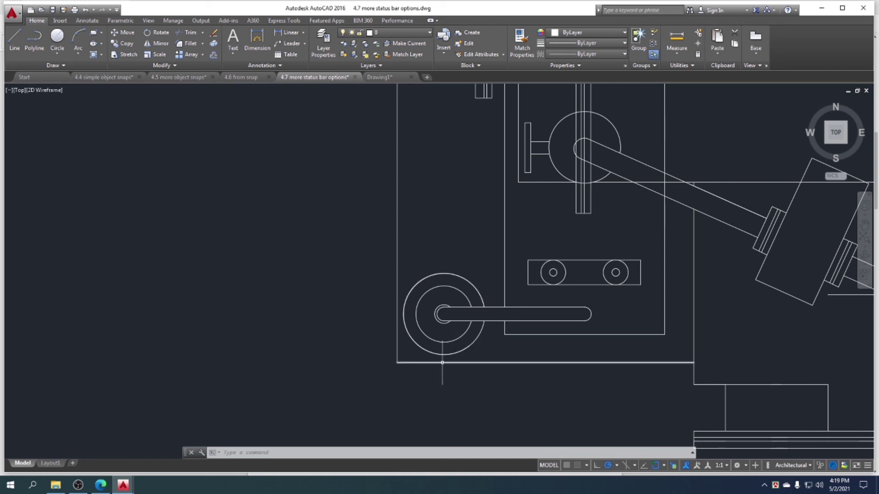
{"action": "mouse_move", "coordinate": [442, 353]}
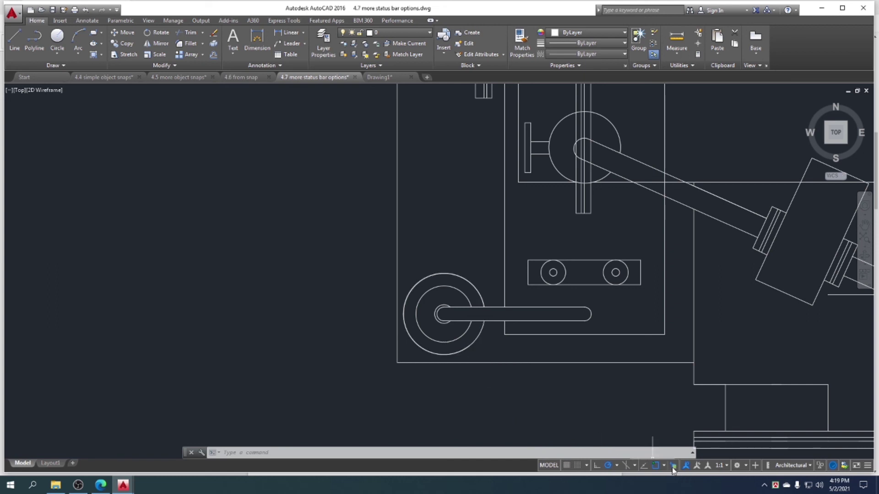
{"action": "left_click", "coordinate": [447, 355]}
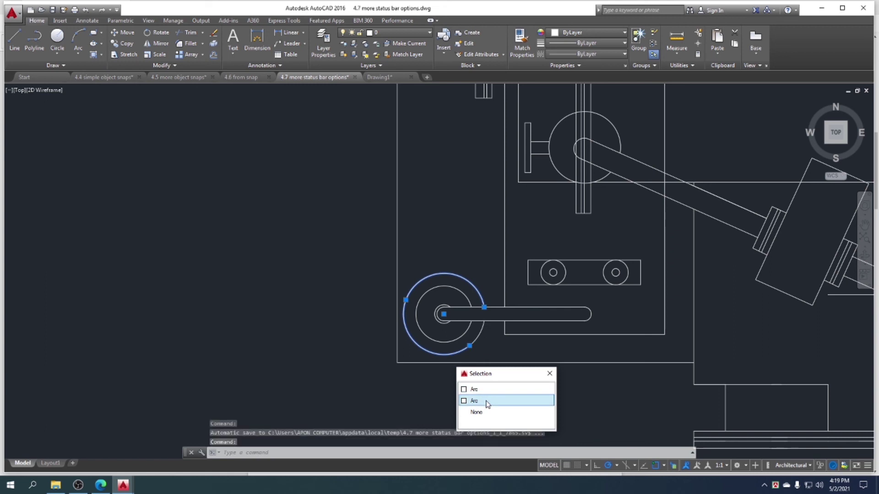
{"action": "left_click", "coordinate": [487, 403]}
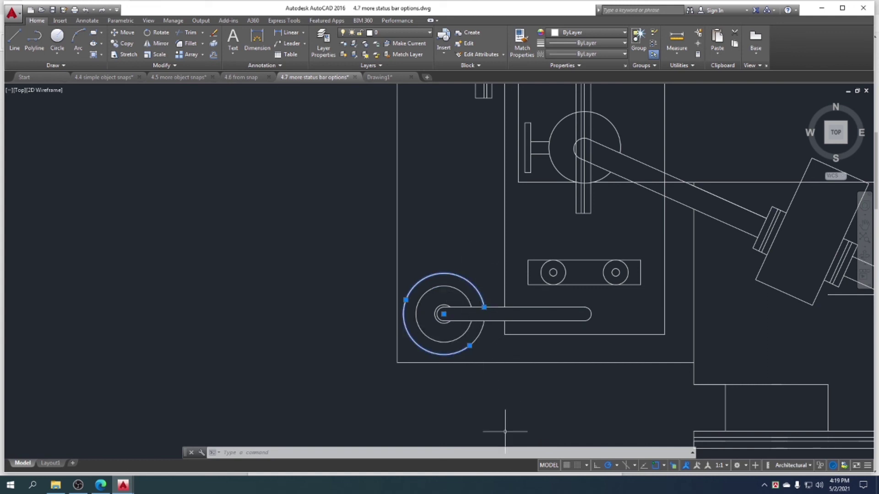
{"action": "key", "text": "Delete"}
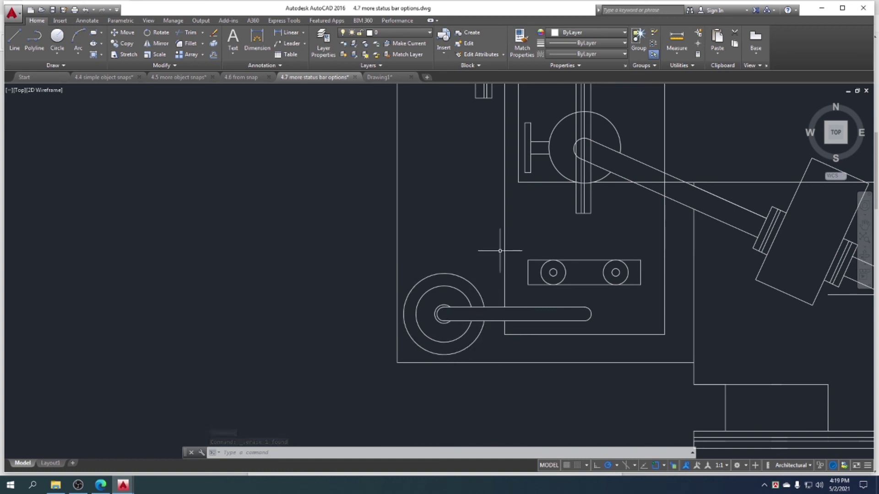
Step: Delete the horizontal line below the lower-left circles and undo the deletion
{"action": "left_click", "coordinate": [426, 363]}
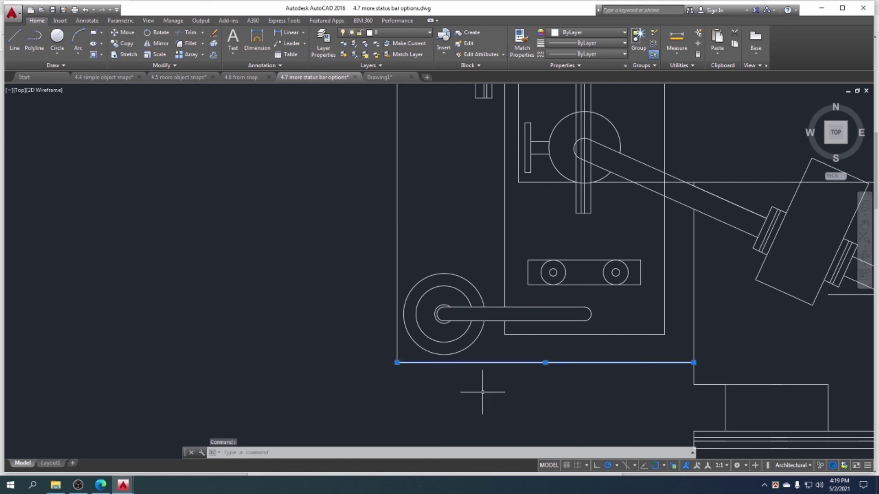
{"action": "key", "text": "Delete"}
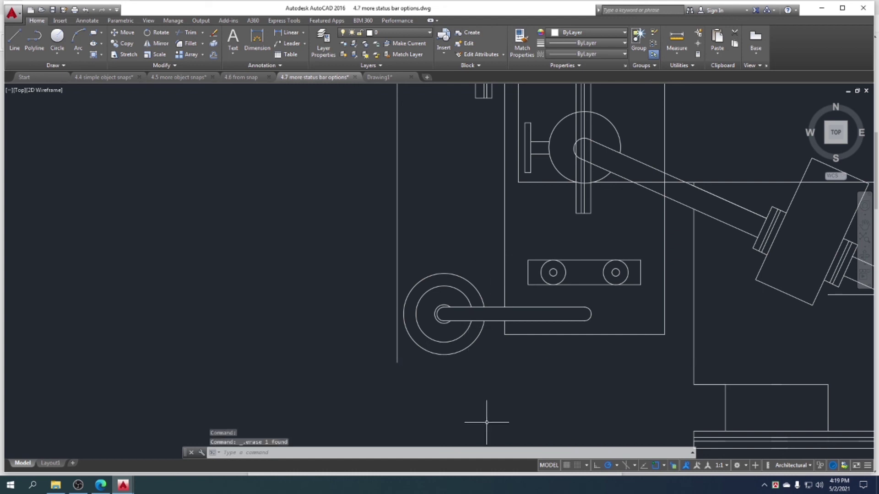
{"action": "key", "text": "ctrl+z"}
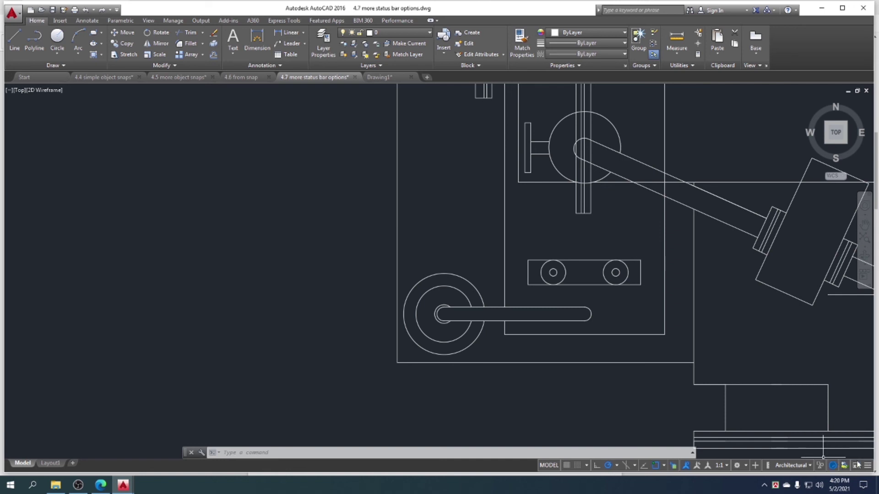
Step: Add Quick Properties to the status bar through its customization options
{"action": "left_click", "coordinate": [867, 466]}
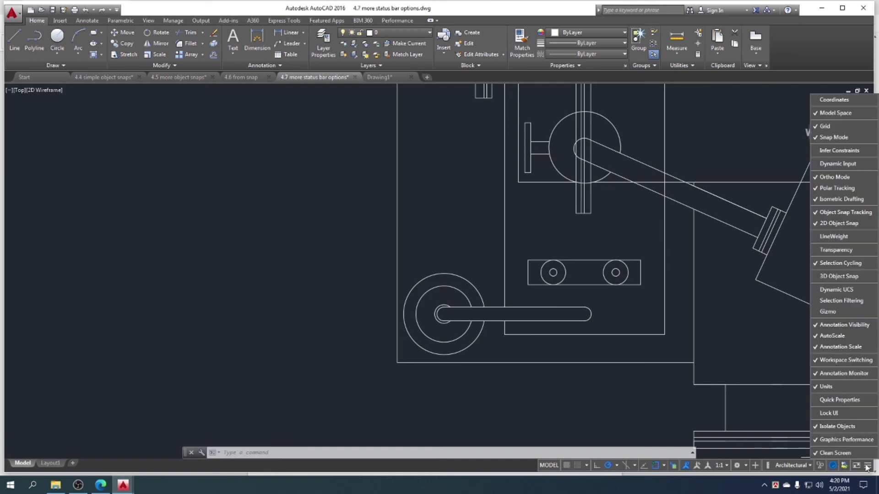
{"action": "left_click", "coordinate": [833, 401]}
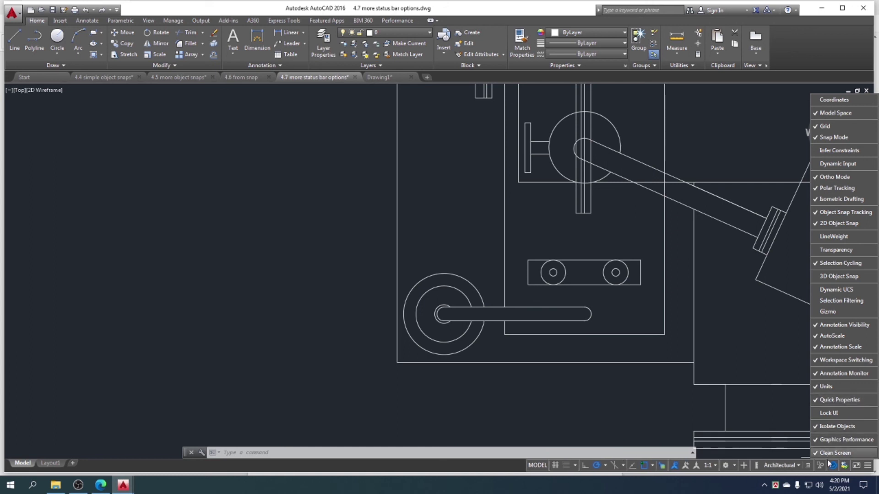
{"action": "left_click", "coordinate": [869, 466]}
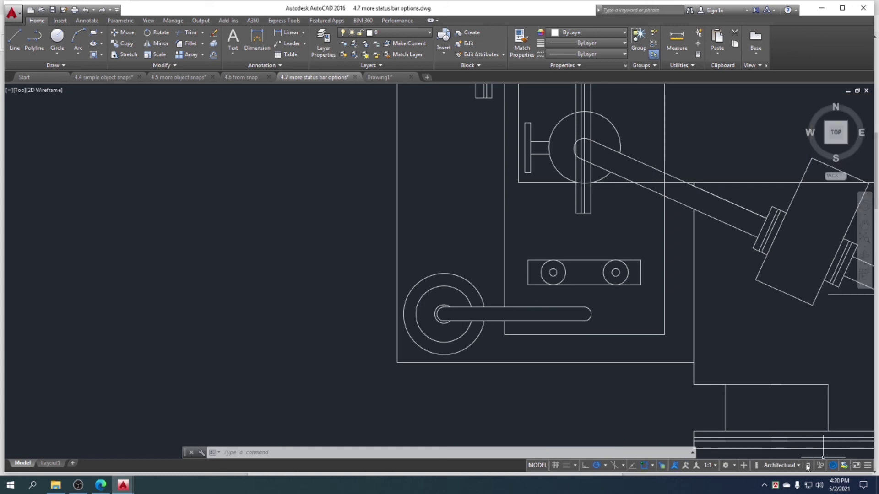
Step: Turn on Quick Properties with the vertical line below the diagonal pipe selected, close its properties panel and clear the selection
{"action": "middle_click_drag", "start_coordinate": [748, 373], "coordinate": [641, 381]}
{"action": "left_click", "coordinate": [587, 324]}
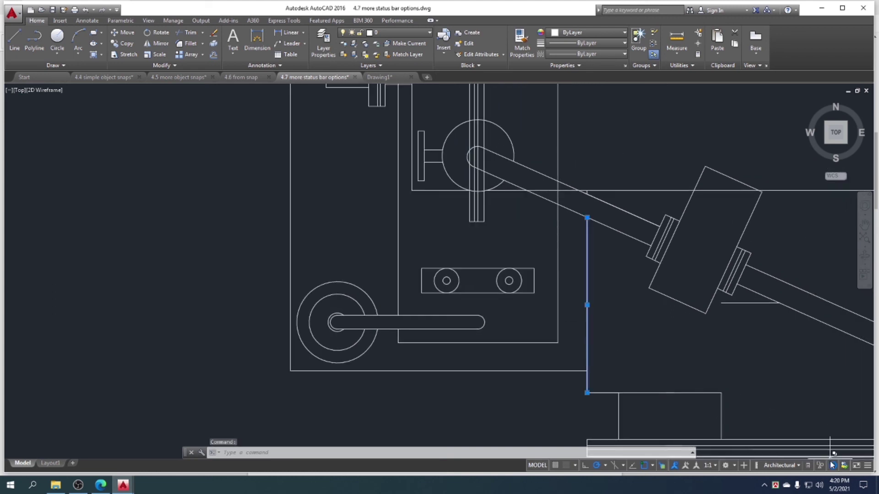
{"action": "left_click", "coordinate": [810, 466]}
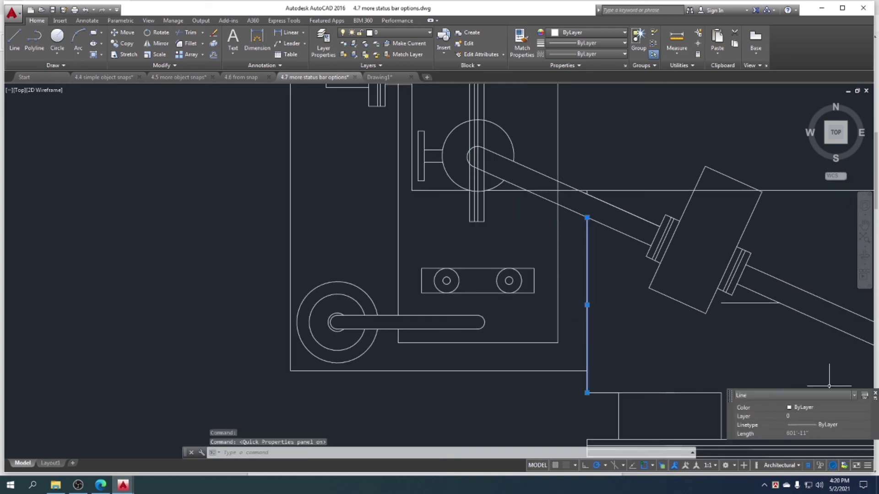
{"action": "left_click", "coordinate": [875, 393]}
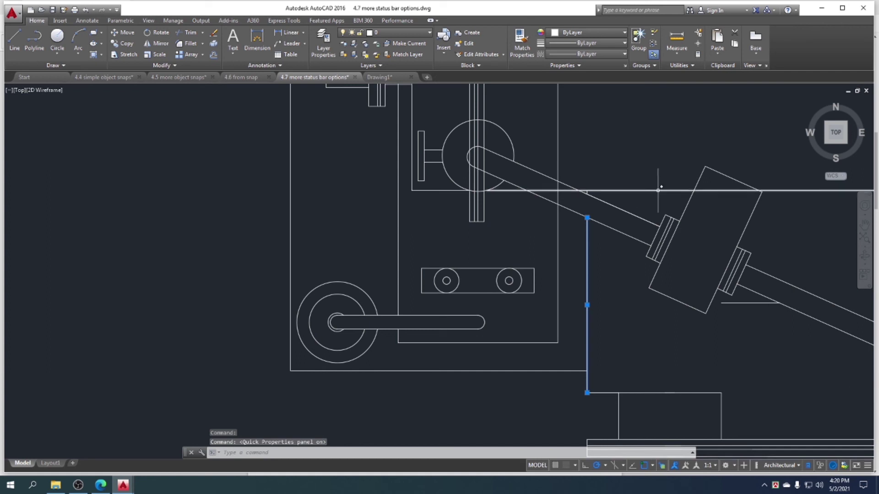
{"action": "key", "text": "Escape"}
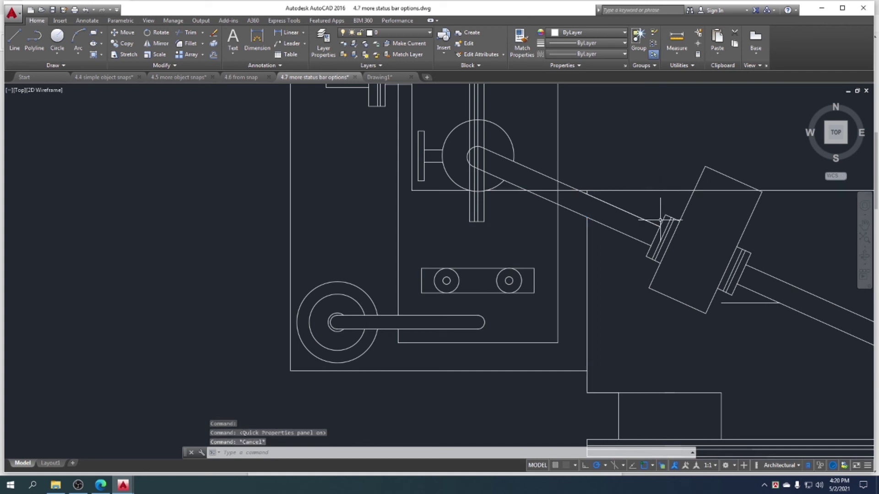
Step: Check the quick properties of the long horizontal line, the upper circular arc and the short horizontal line beside it, deselecting each
{"action": "left_click", "coordinate": [643, 191]}
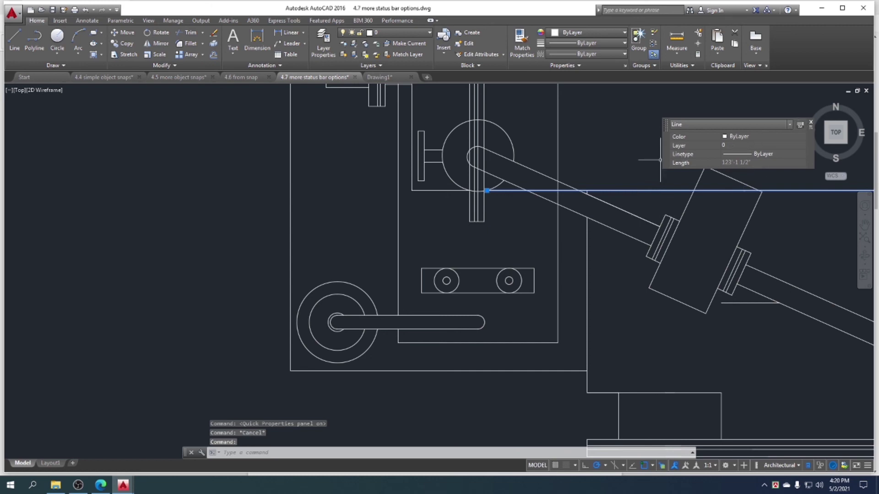
{"action": "key", "text": "Escape"}
{"action": "left_click", "coordinate": [508, 137]}
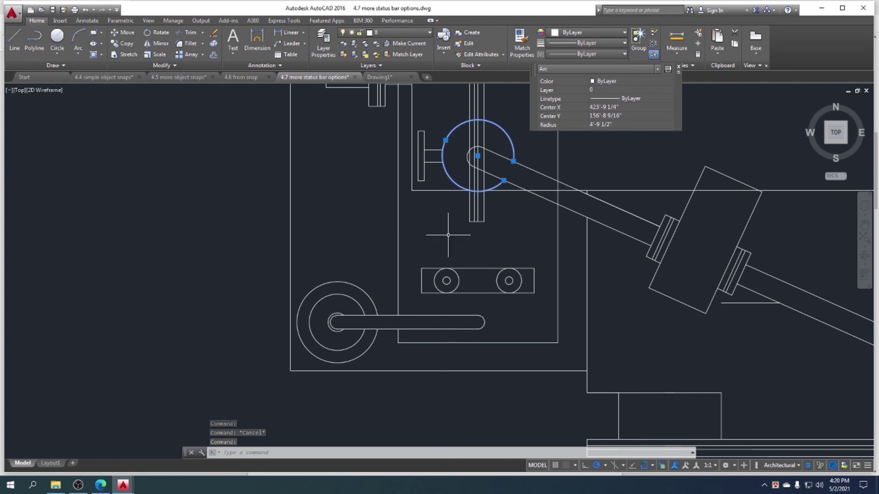
{"action": "key", "text": "Escape"}
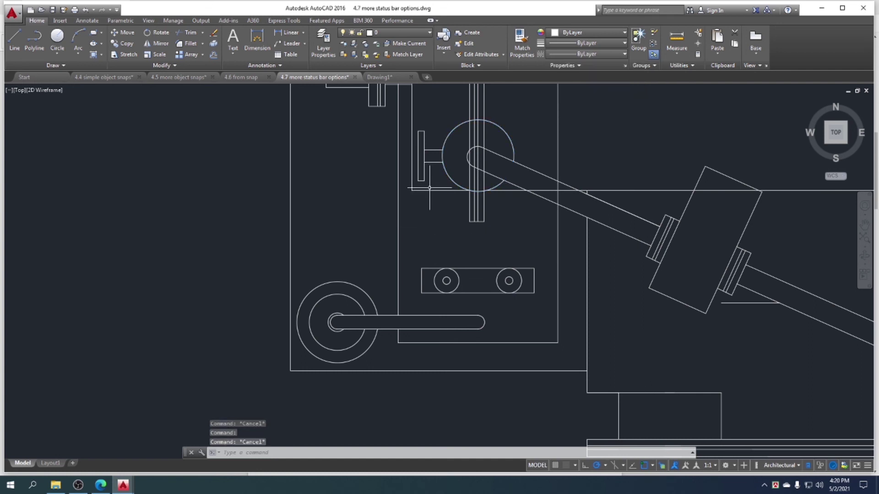
{"action": "left_click", "coordinate": [431, 190]}
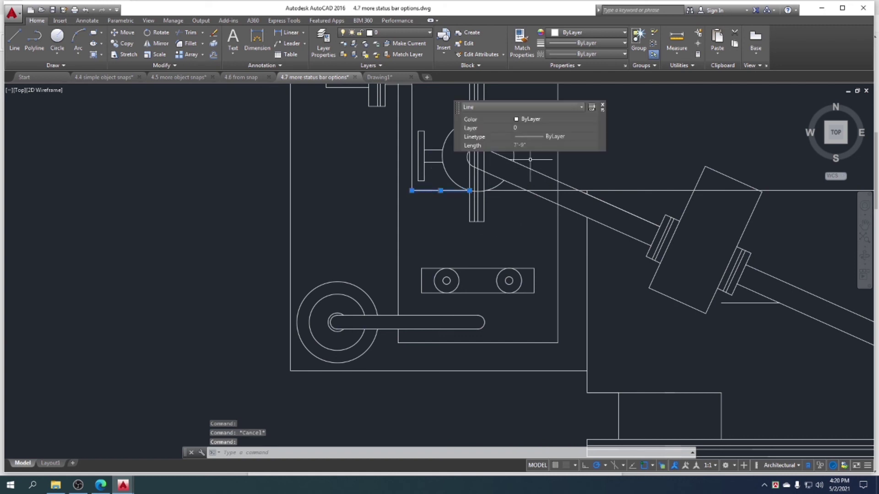
{"action": "key", "text": "Escape"}
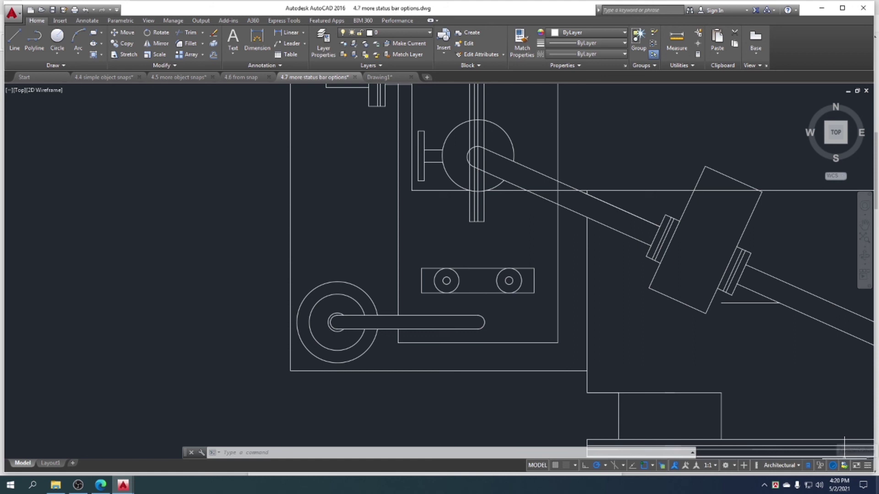
Step: Switch to the AutoCad Course Content PDF in Microsoft Edge to view the course outline
{"action": "left_click", "coordinate": [101, 485]}
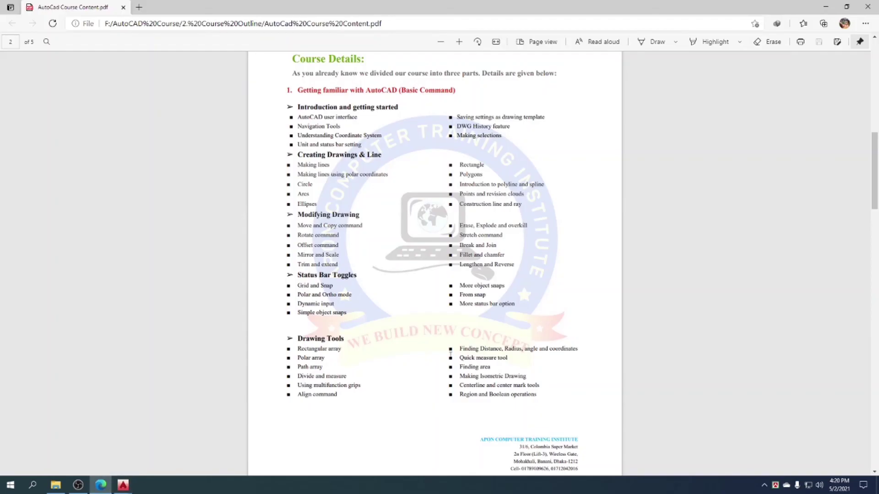